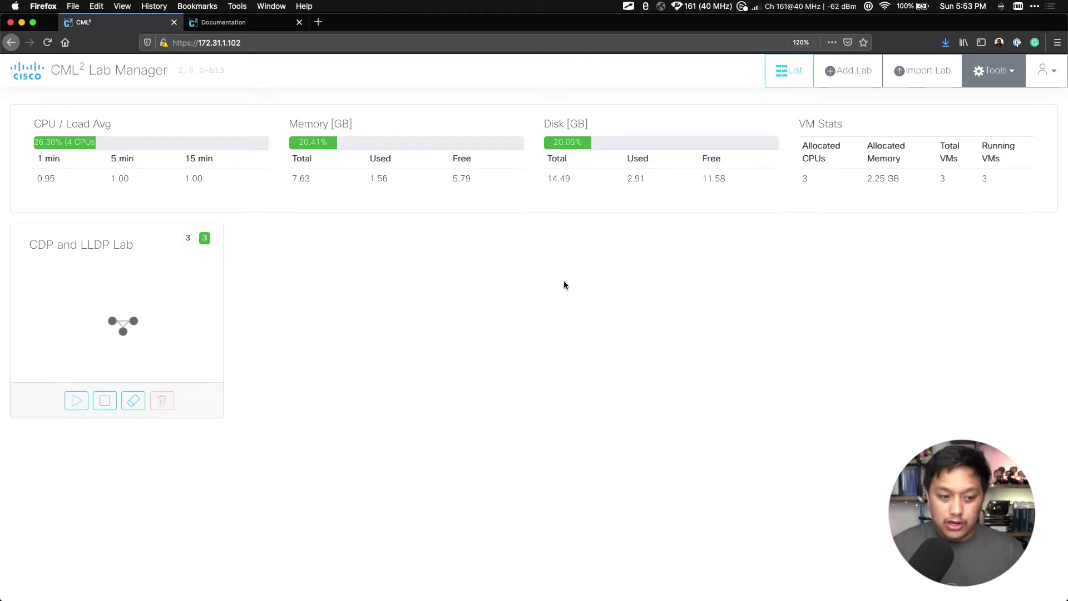
- Open the CDP and LLDP Lab and start a console session on switch SW2
left_click(92, 269)
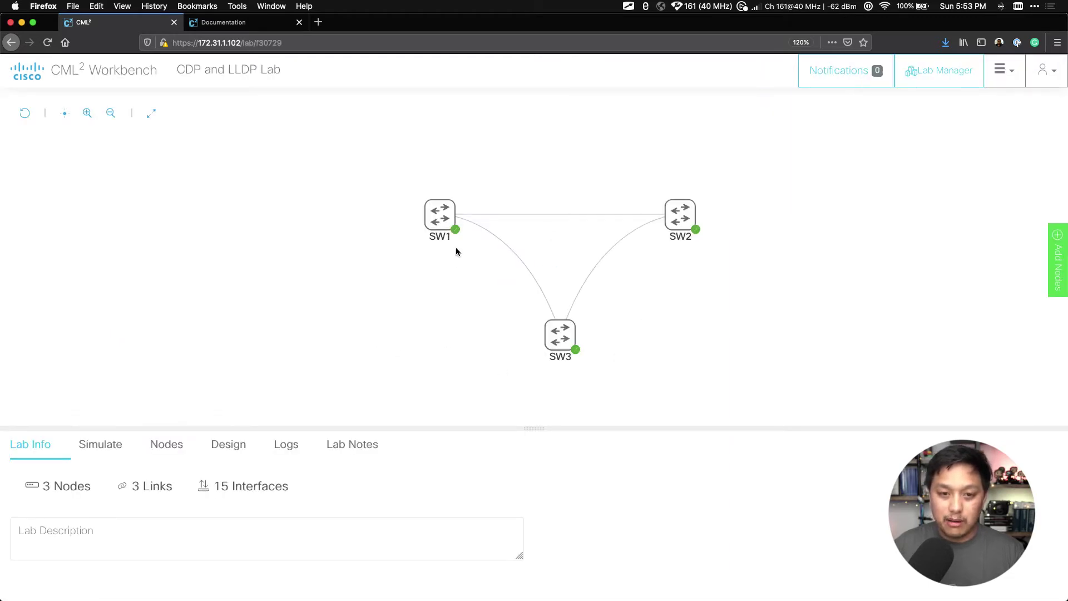
left_click(680, 215)
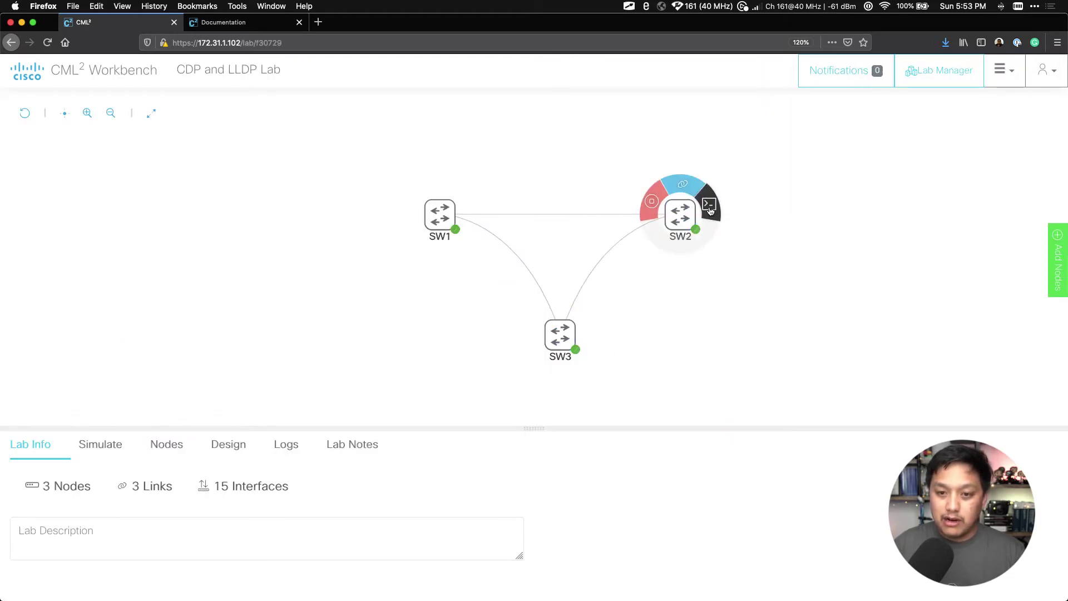
left_click(710, 206)
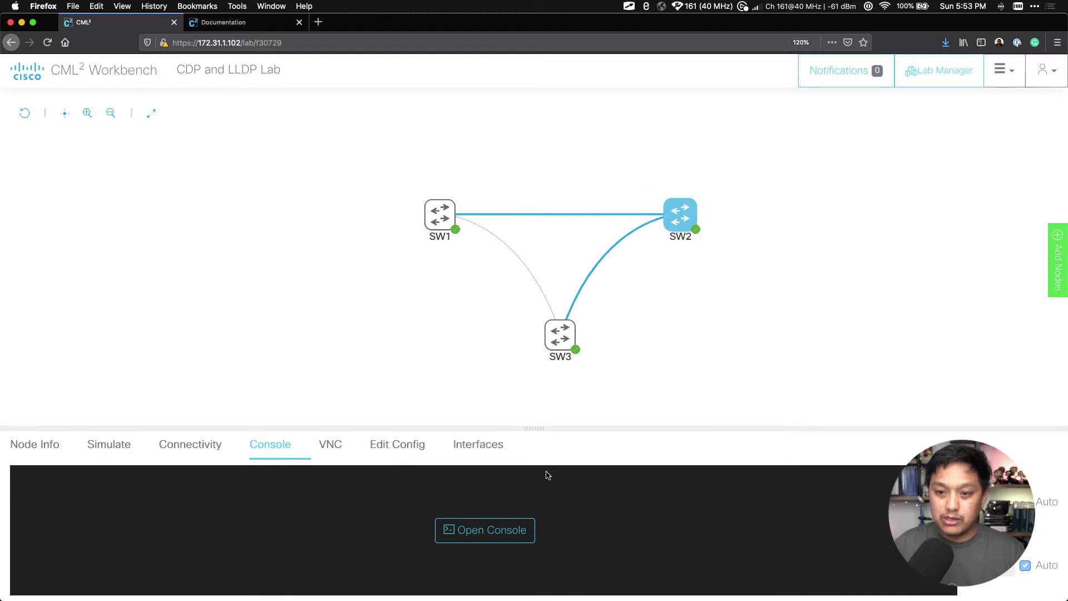
left_click(459, 533)
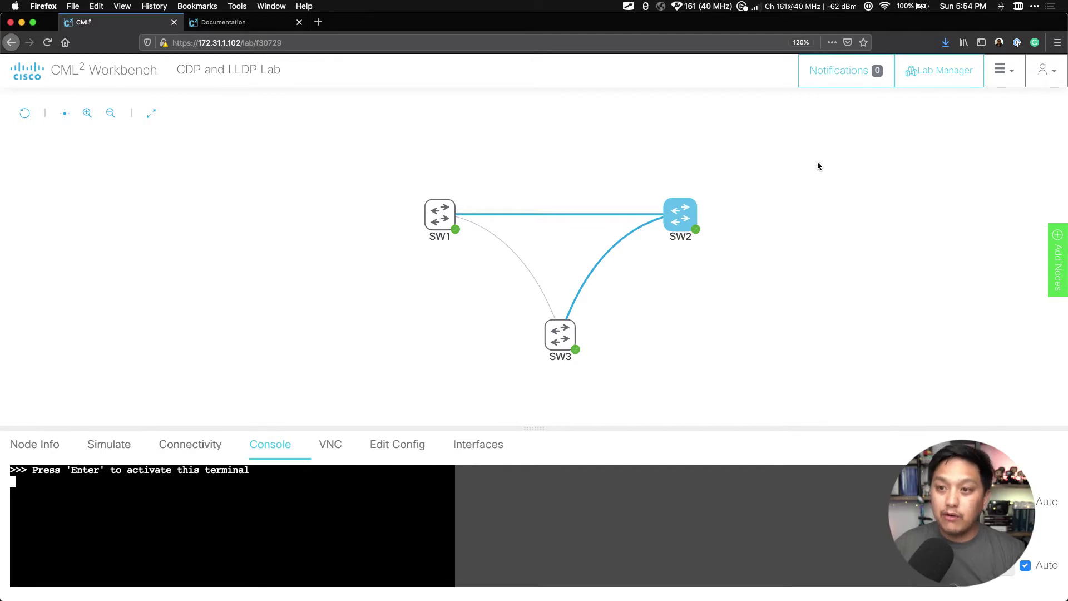
- Go back to the Lab Manager dashboard and show the Tools menu
left_click(1003, 81)
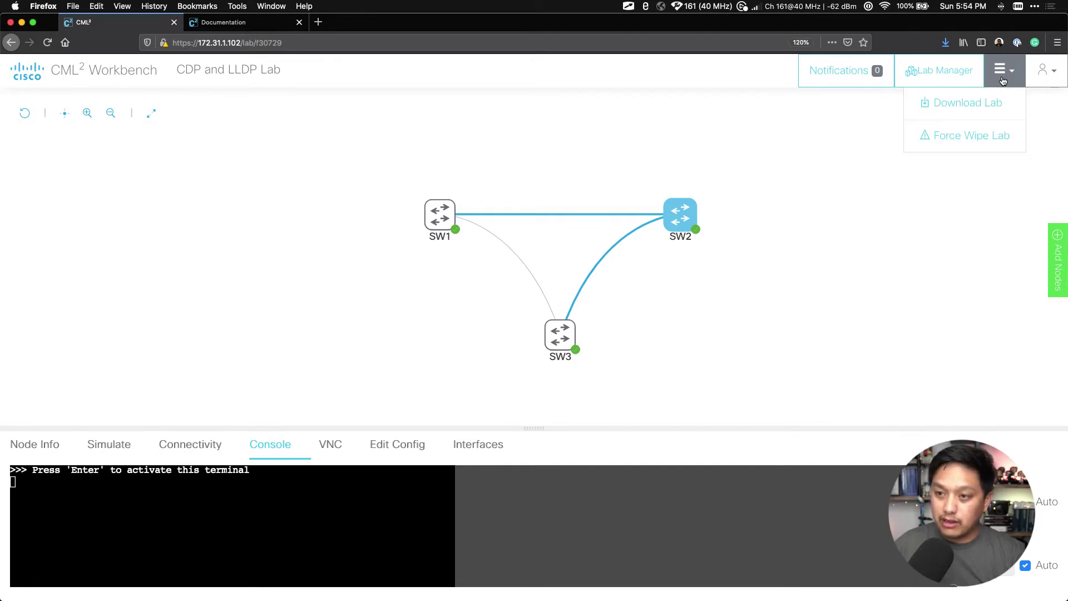
left_click(934, 71)
left_click(990, 72)
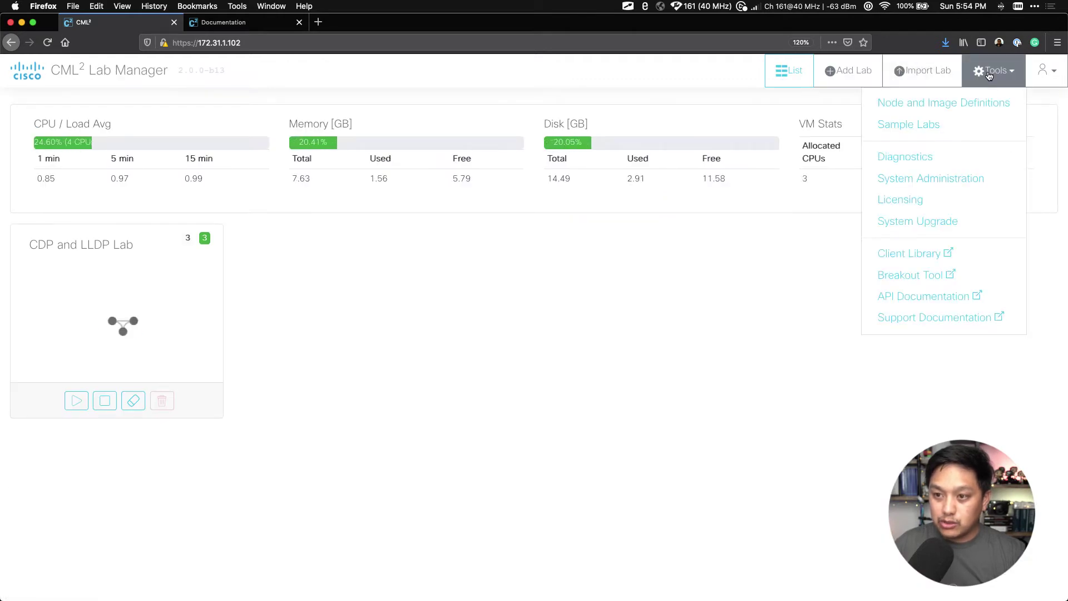
- Open the Breakout Tool documentation and review the list of breakout binary names
left_click(869, 280)
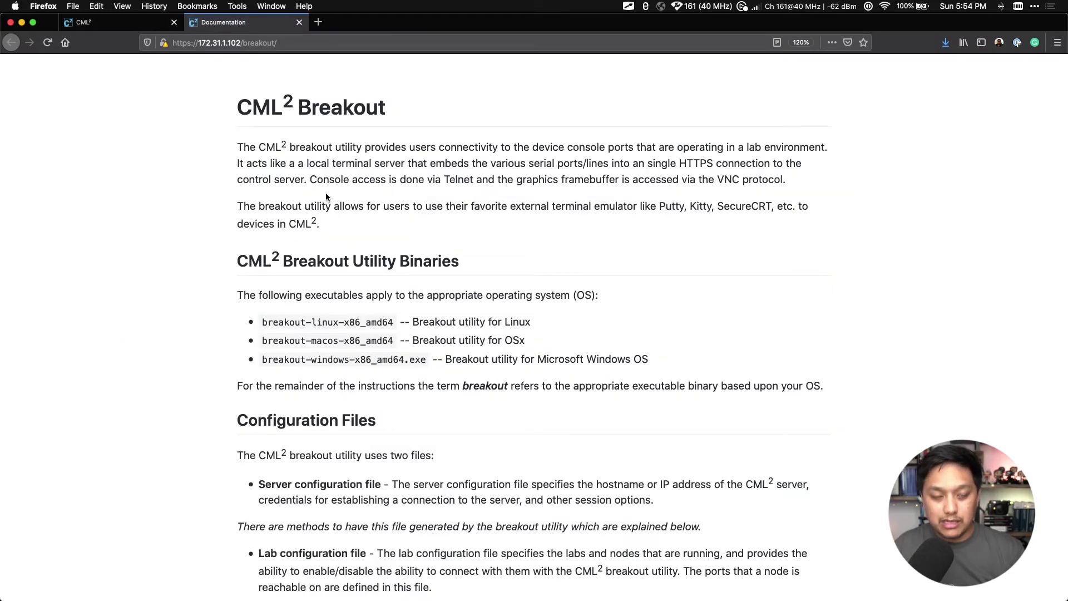
scroll(326, 196, "down", 2)
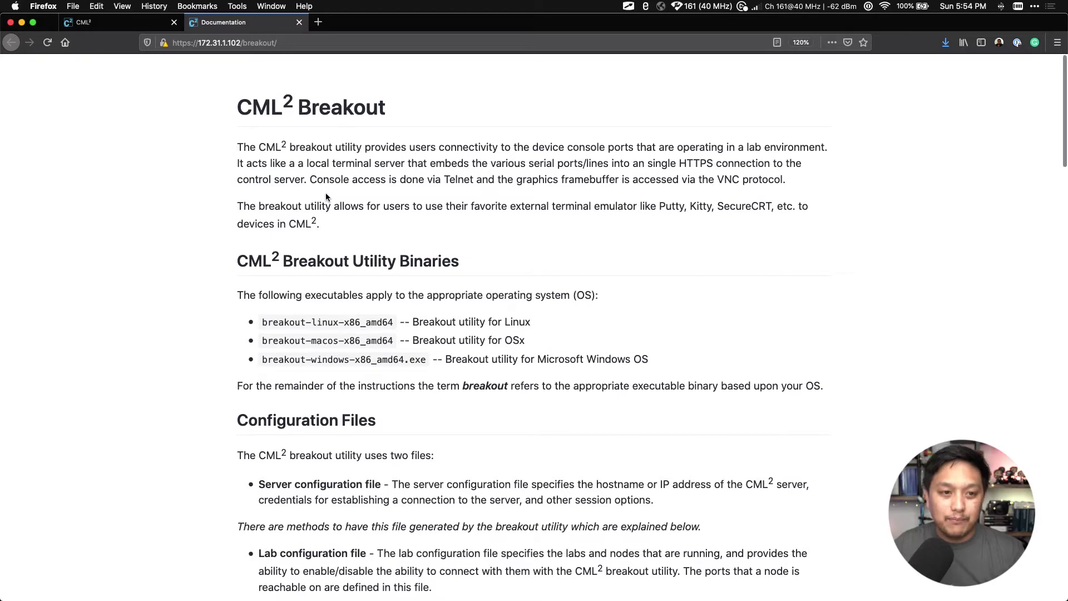
scroll(327, 195, "down", 1)
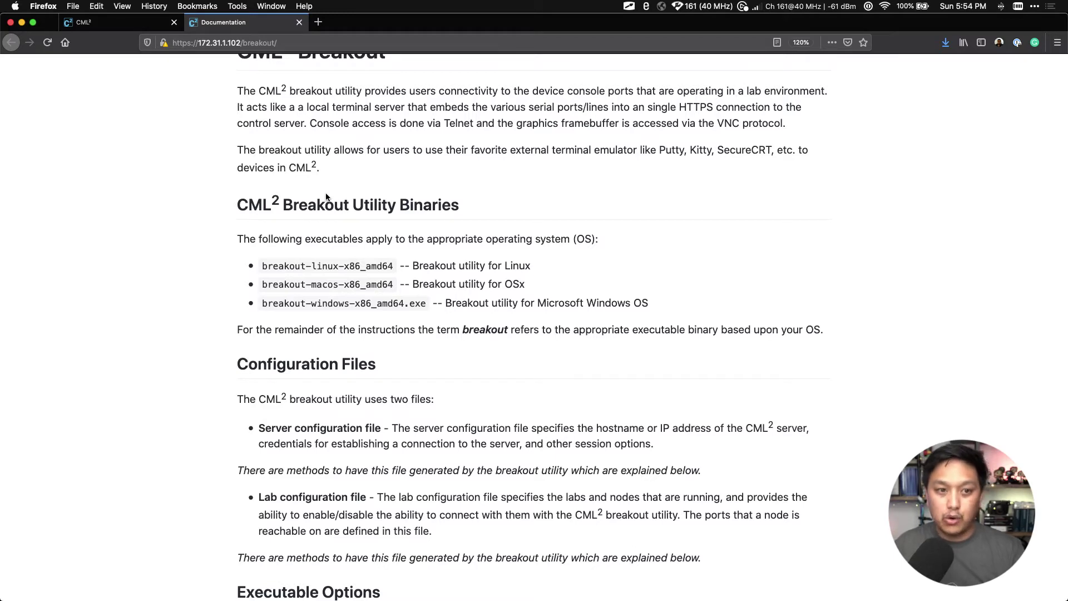
scroll(327, 196, "down", 3)
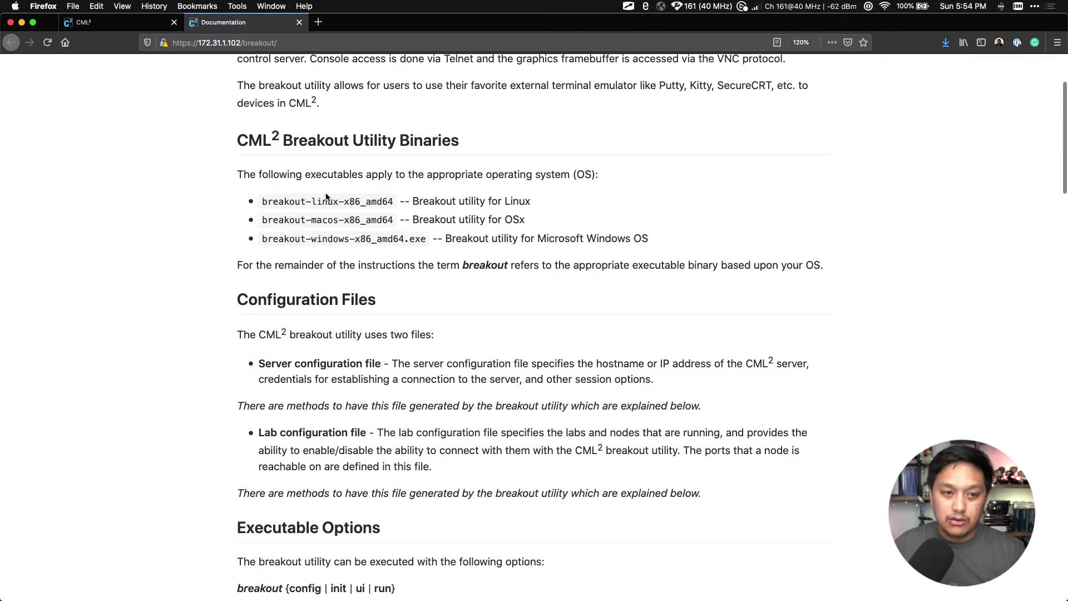
left_click_drag(262, 201, 424, 239)
left_click(425, 241)
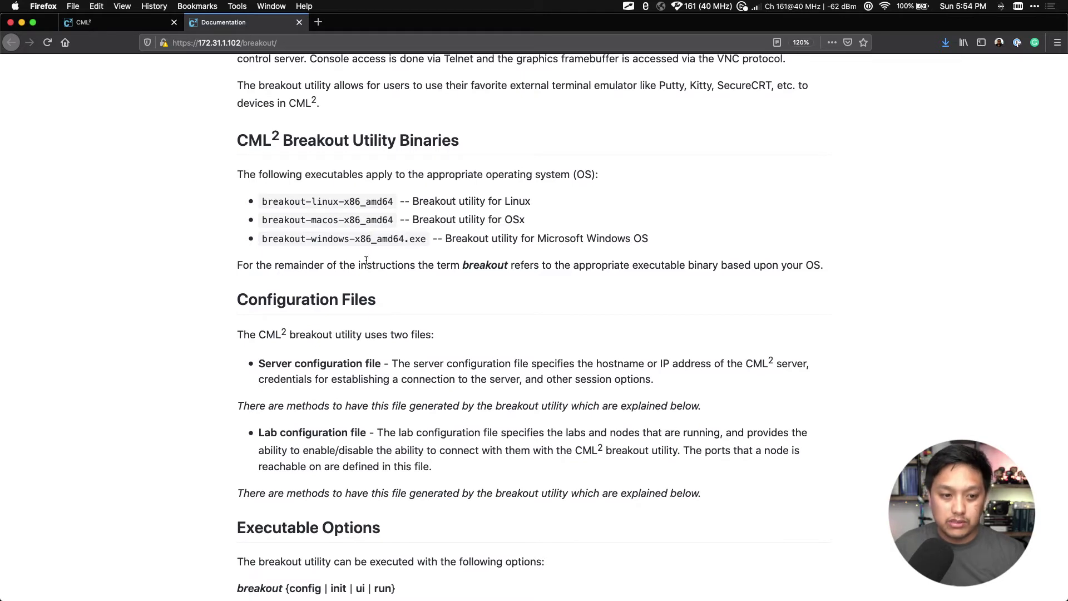
- Read the rest of the documentation and open the local CML folder holding the binary
scroll(366, 261, "down", 1)
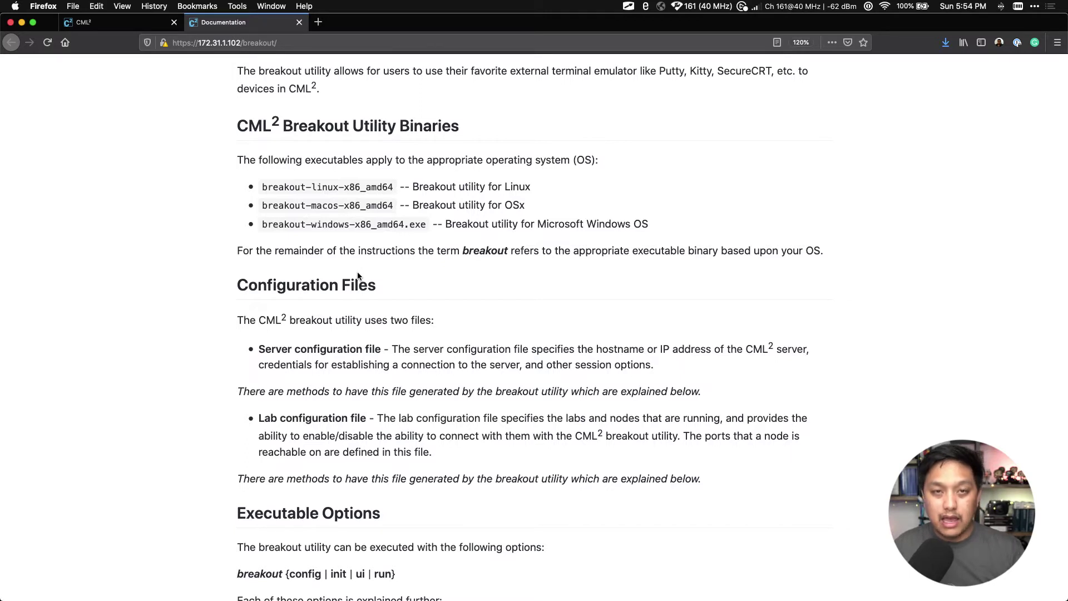
scroll(358, 276, "down", 5)
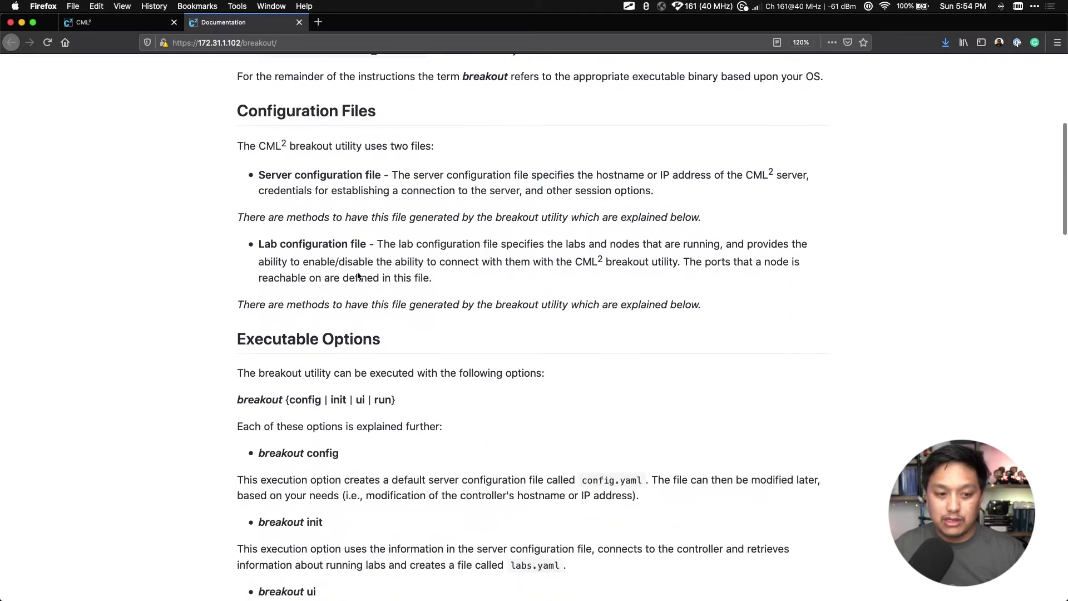
scroll(357, 272, "down", 1)
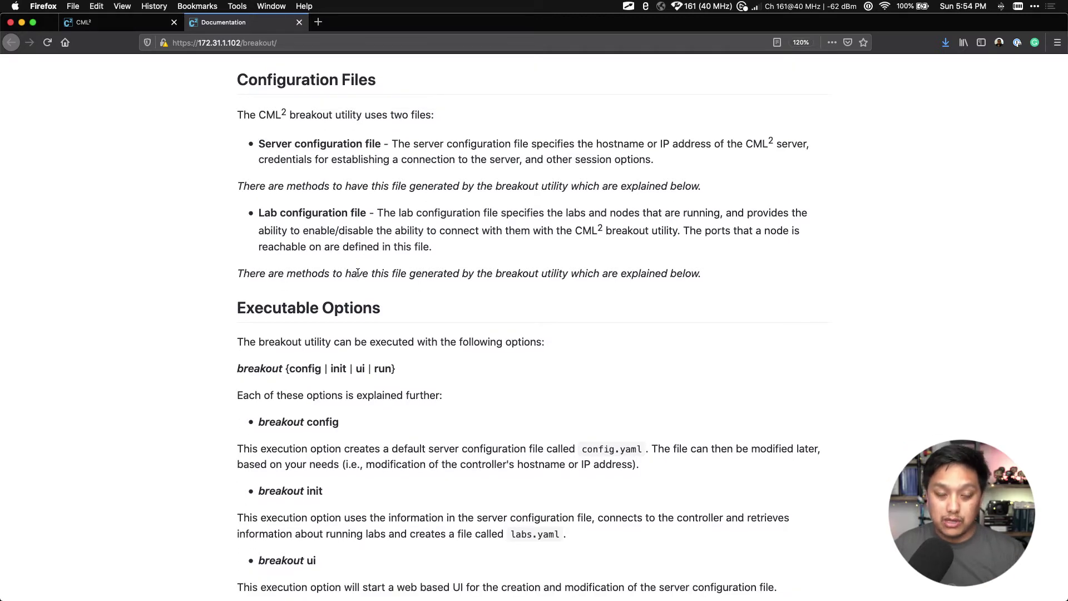
scroll(358, 273, "down", 6)
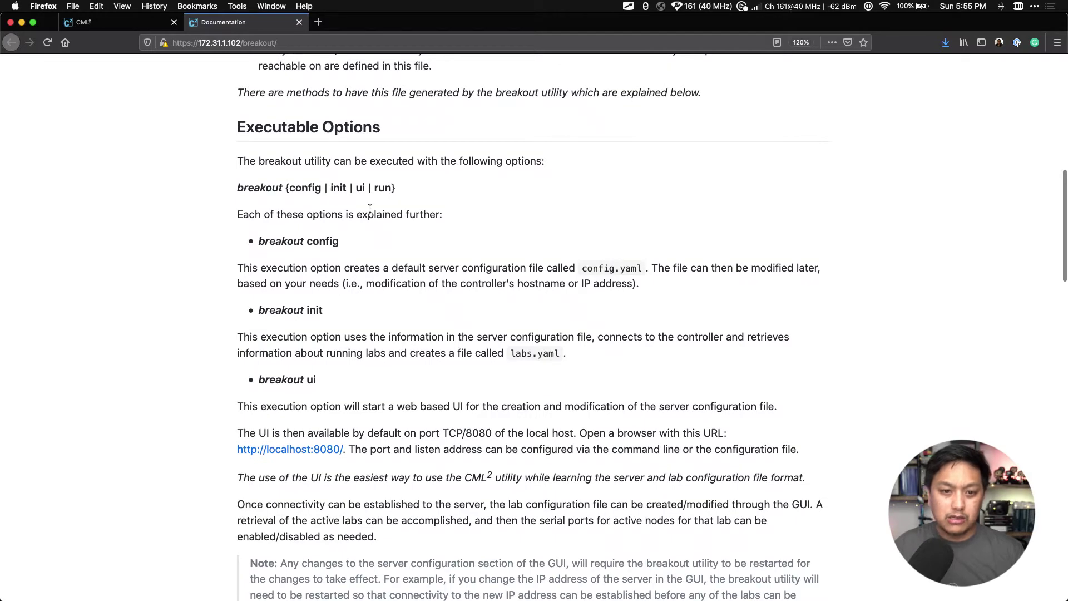
scroll(370, 209, "down", 2)
scroll(369, 208, "down", 13)
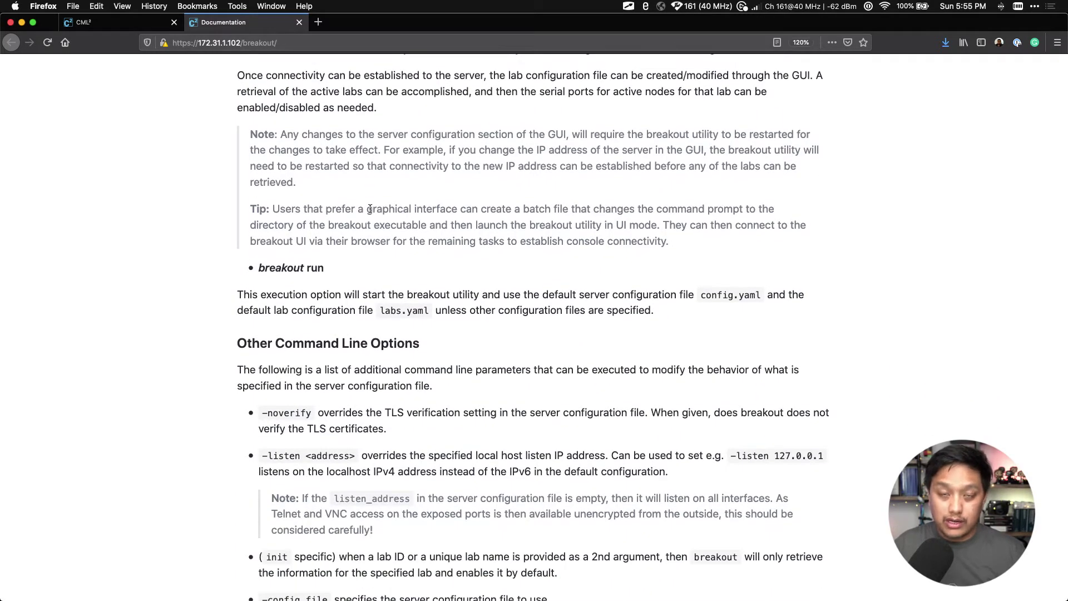
scroll(369, 208, "down", 17)
scroll(370, 208, "down", 15)
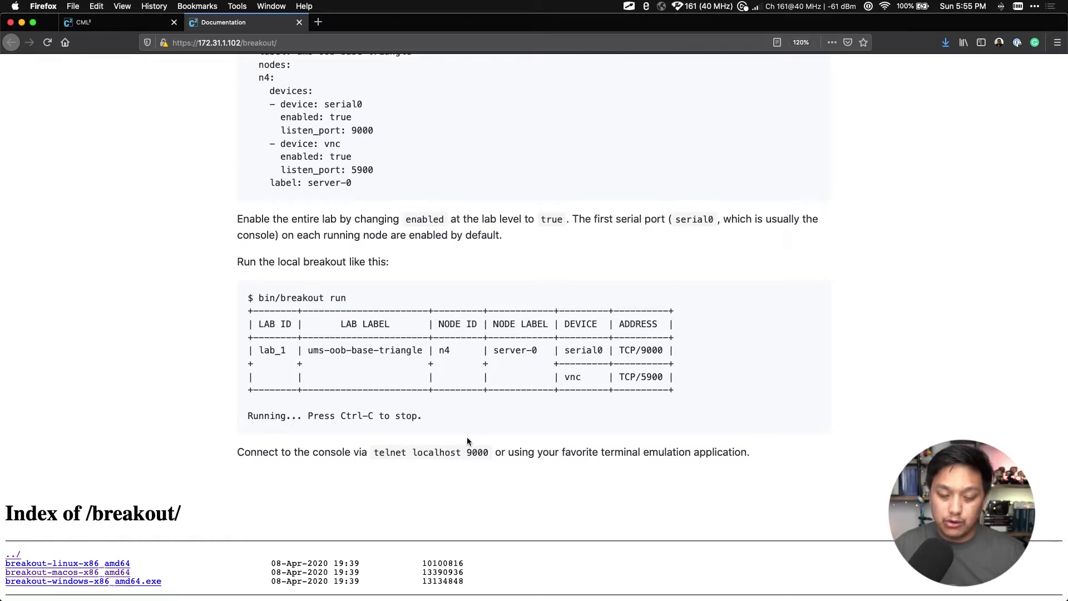
left_click(289, 588)
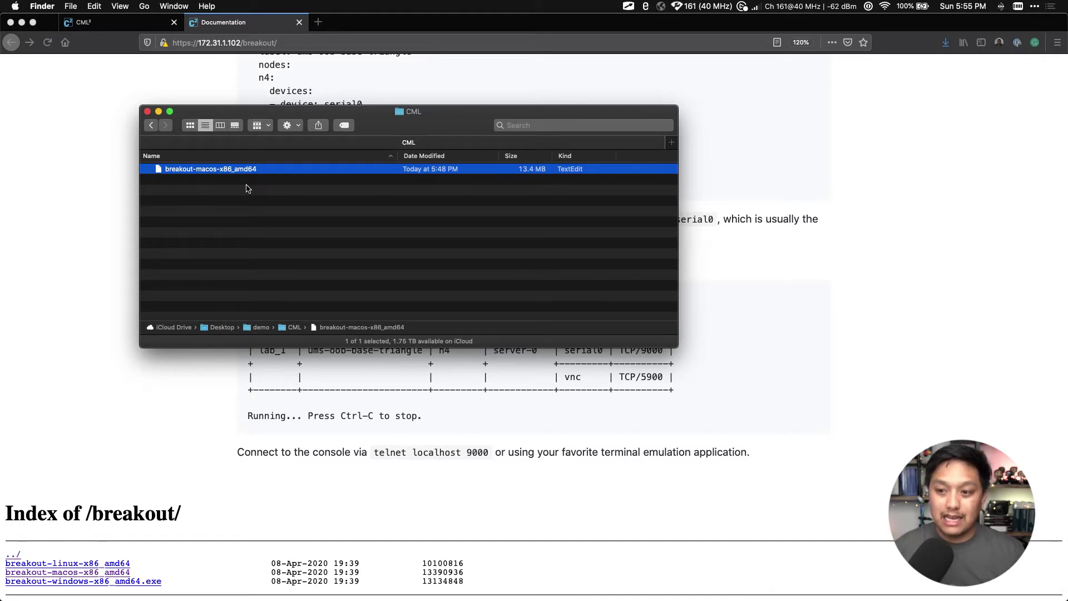
- Open a terminal in the CML folder and list its files with ls -l
mouse_move(515, 579)
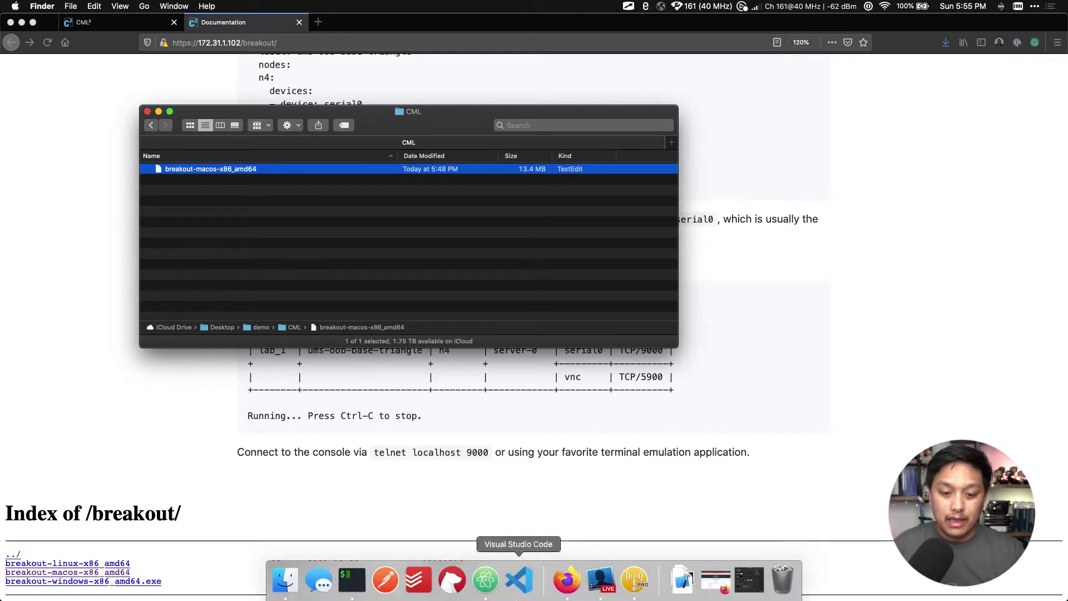
left_click(352, 578)
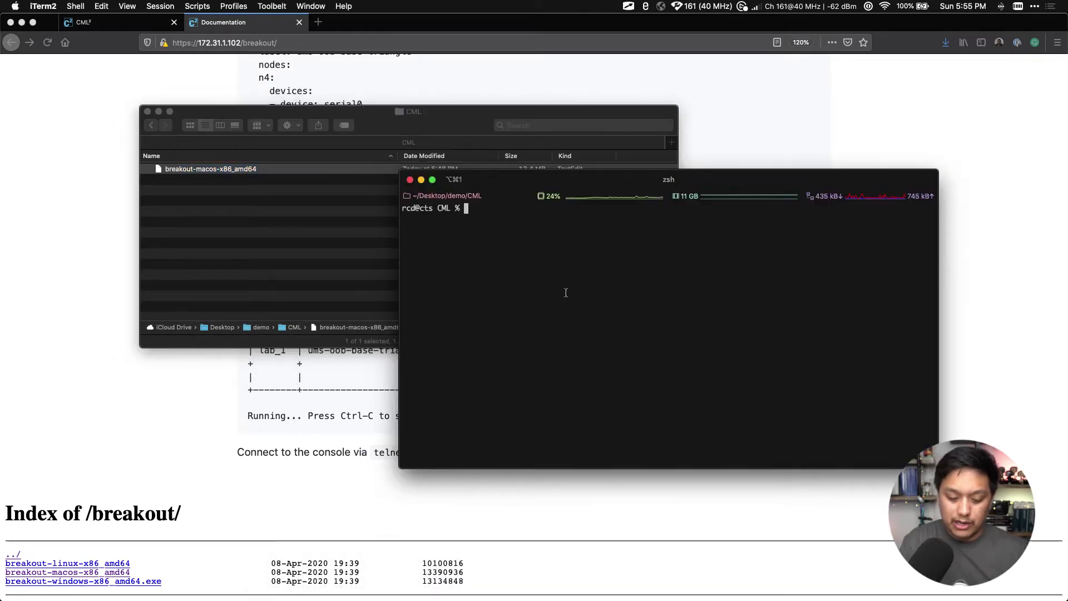
type("ls -l")
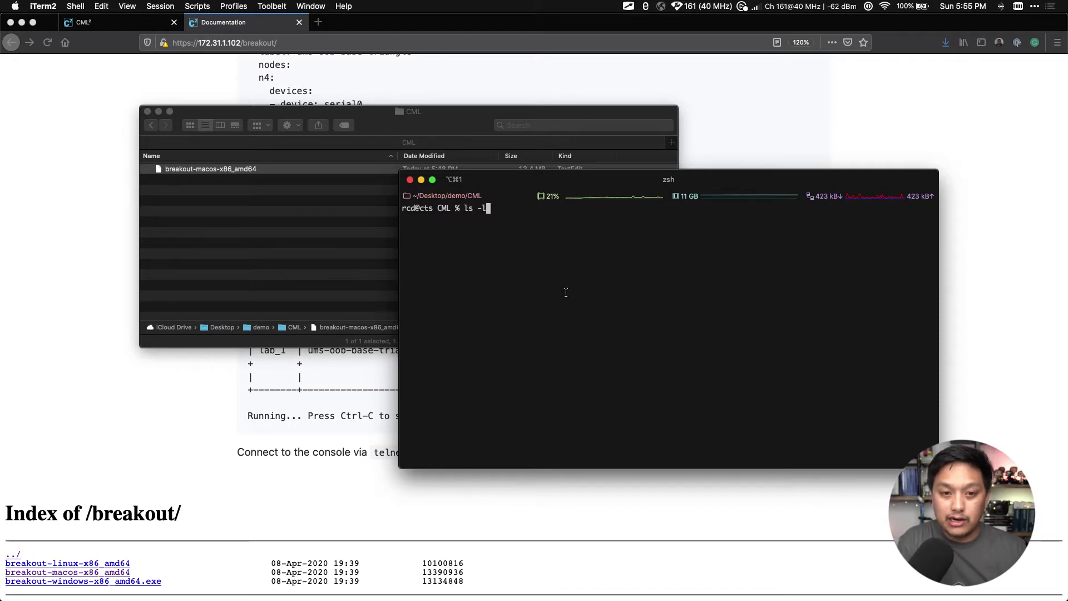
key("Return")
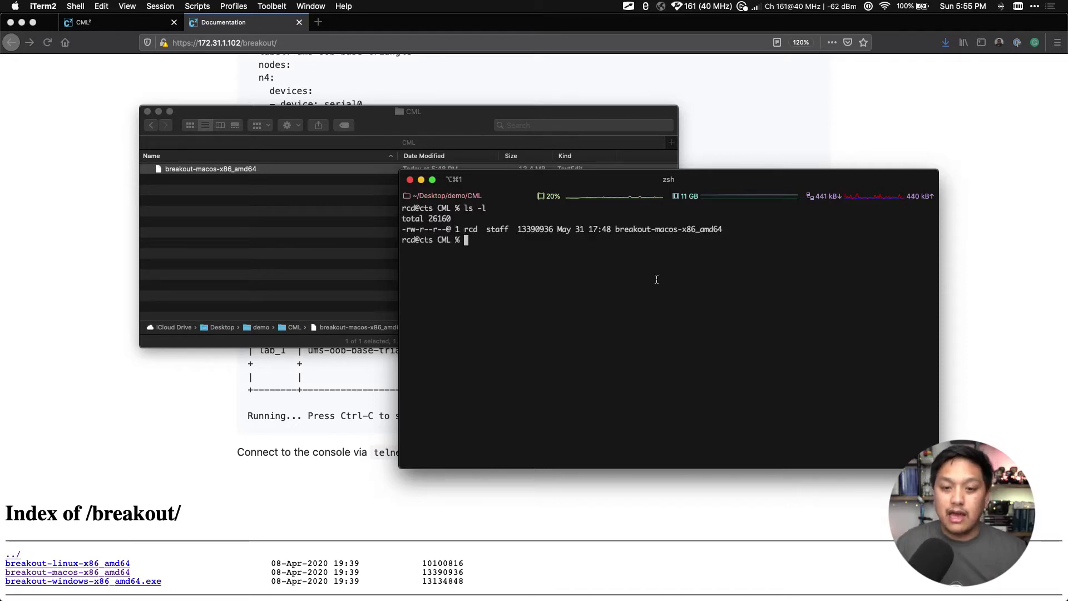
left_click_drag(723, 229, 614, 230)
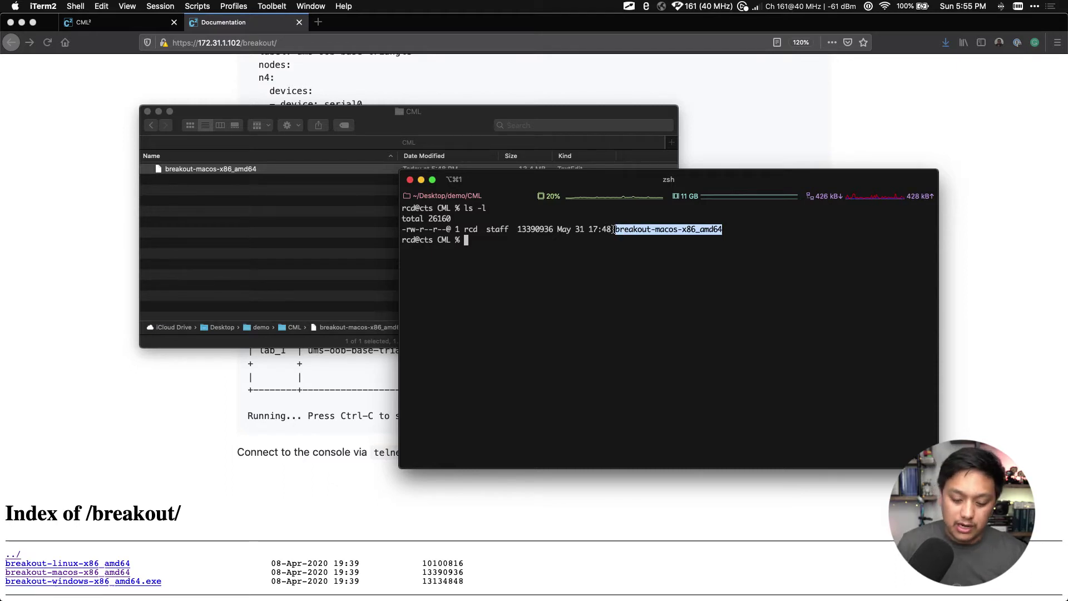
key("super+equal")
key("super+equal")
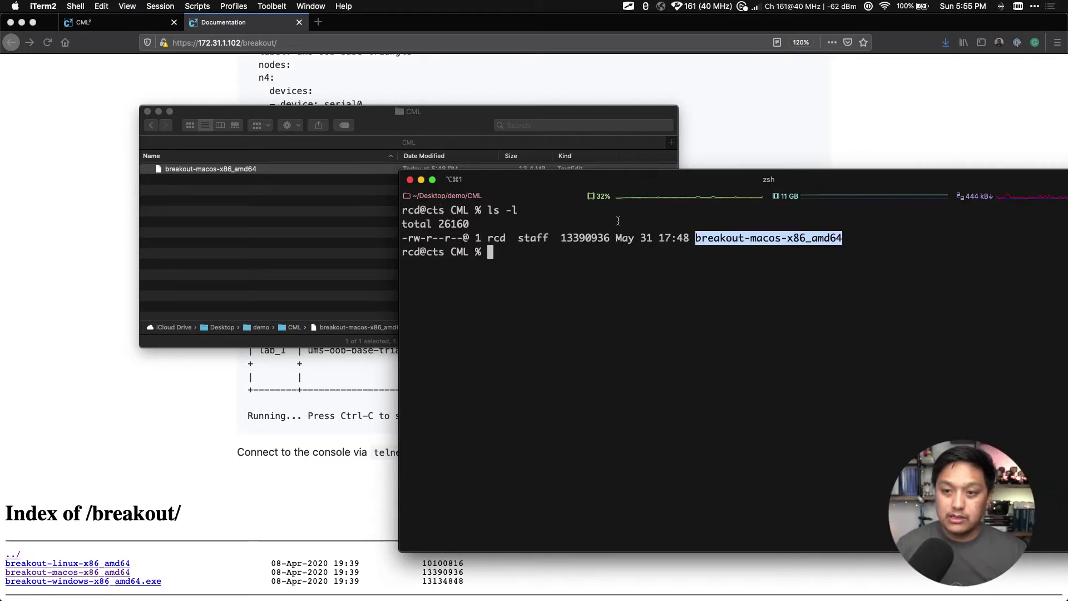
left_click_drag(644, 178, 505, 134)
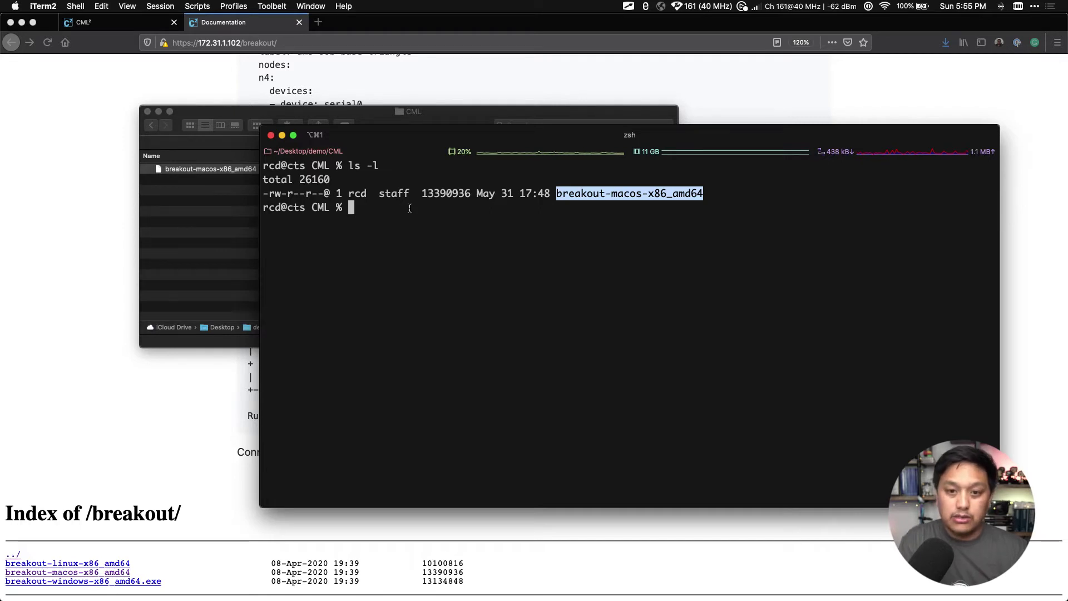
- Make breakout-macos-x86_amd64 executable with chmod u+x and confirm the -rwxr--r-- permissions
type("chmod u+")
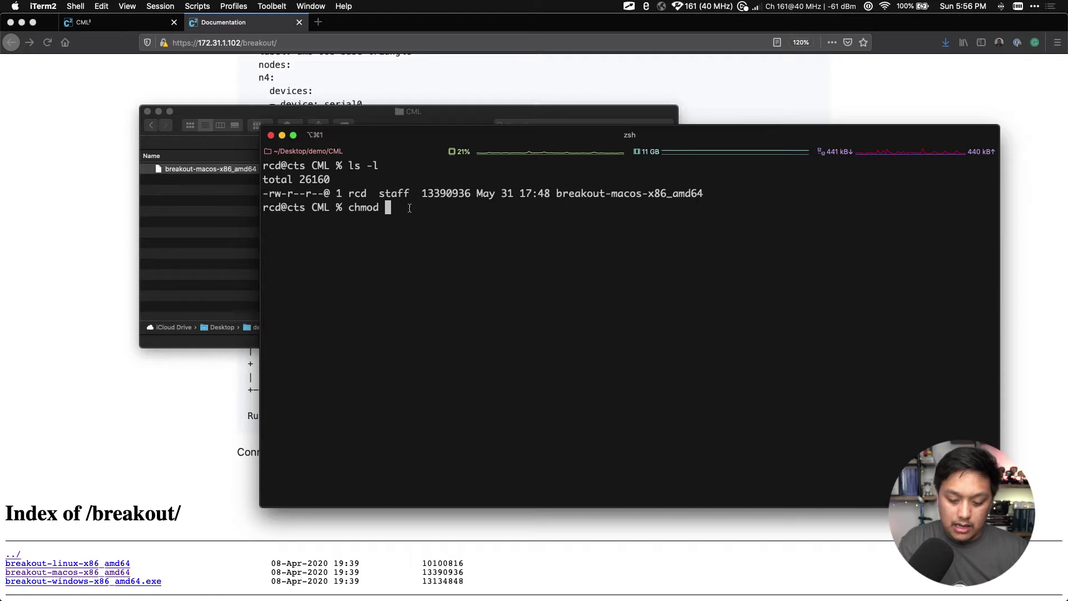
type("x")
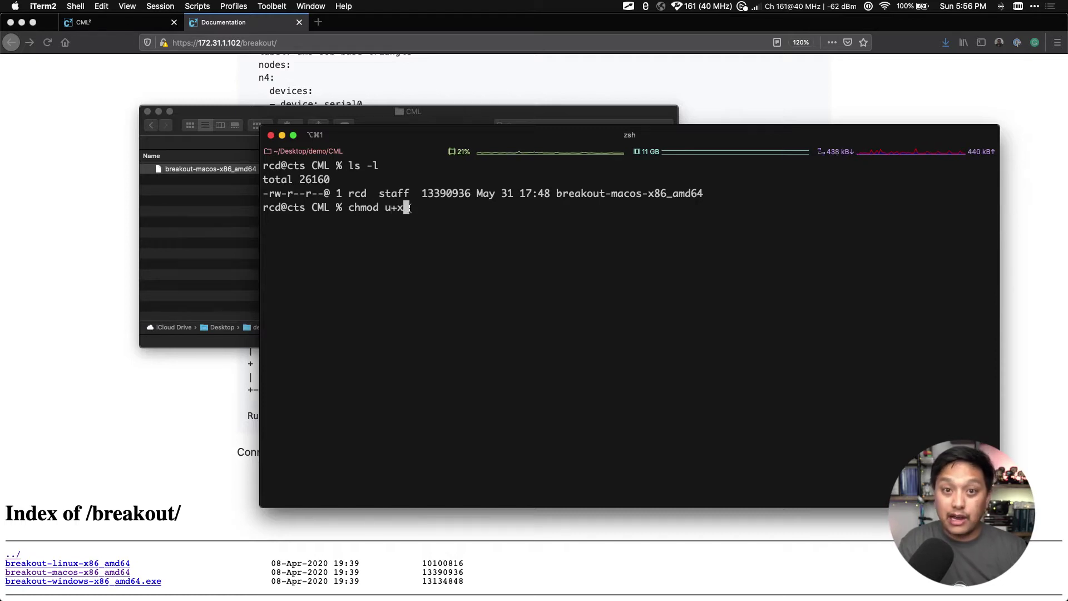
type(" break")
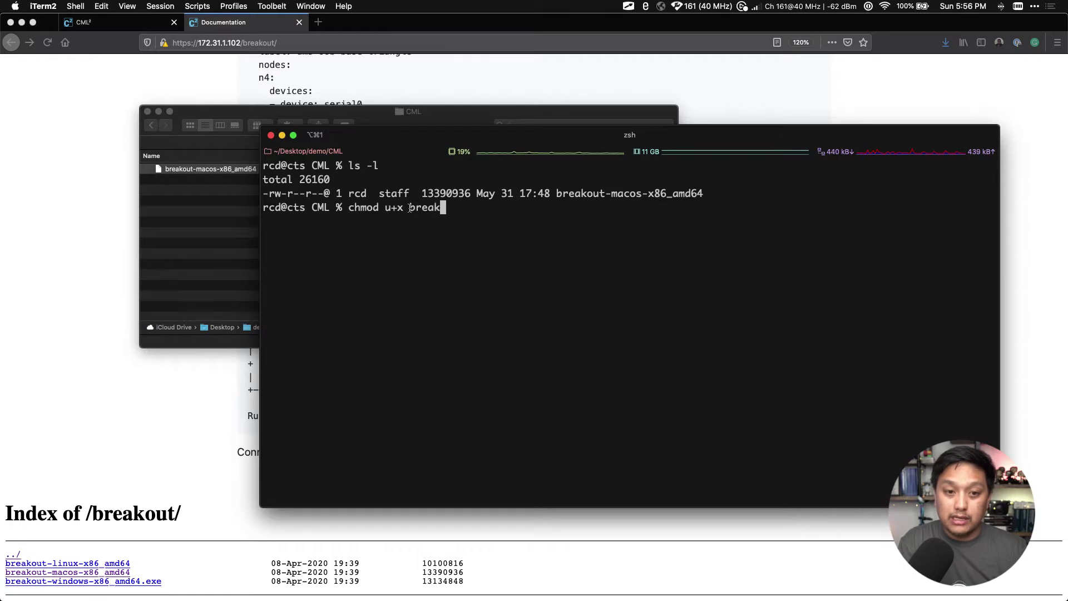
key("Tab")
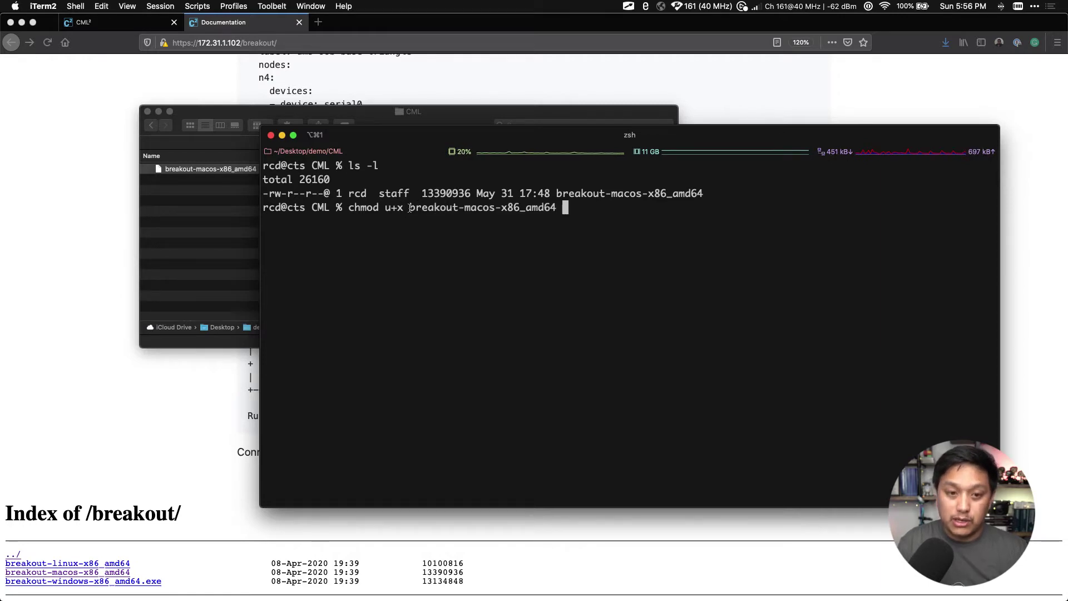
key("Return")
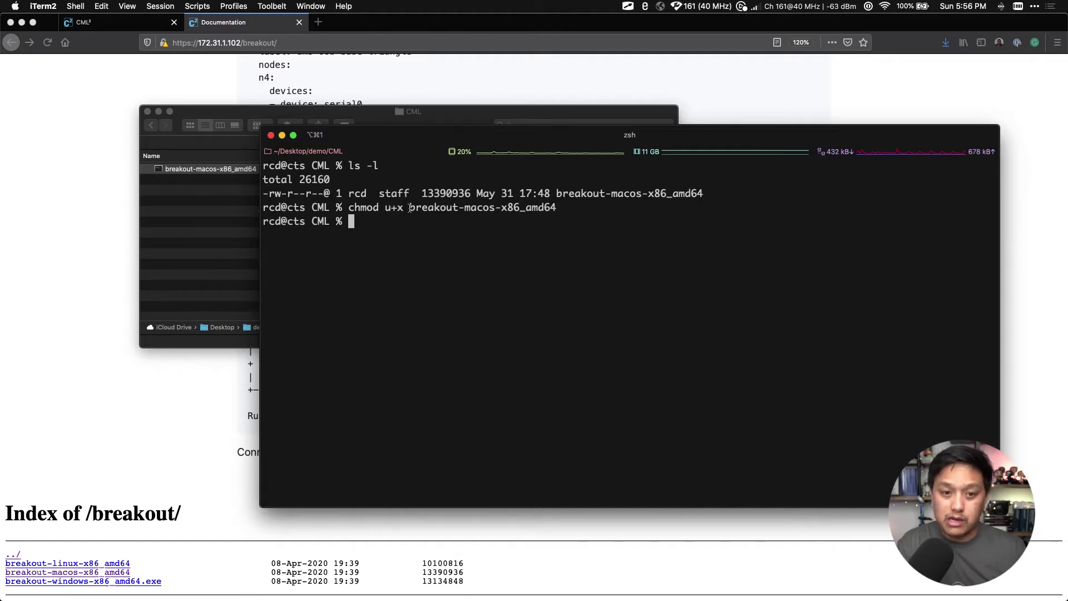
type("ls -")
type("l")
key("Return")
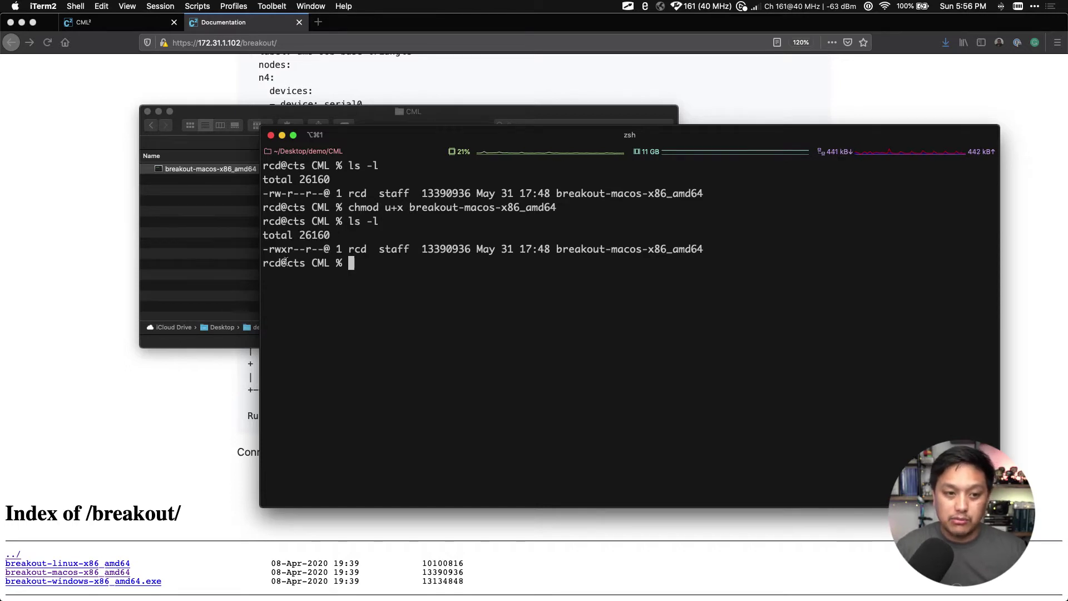
left_click_drag(281, 249, 287, 249)
left_click(411, 282)
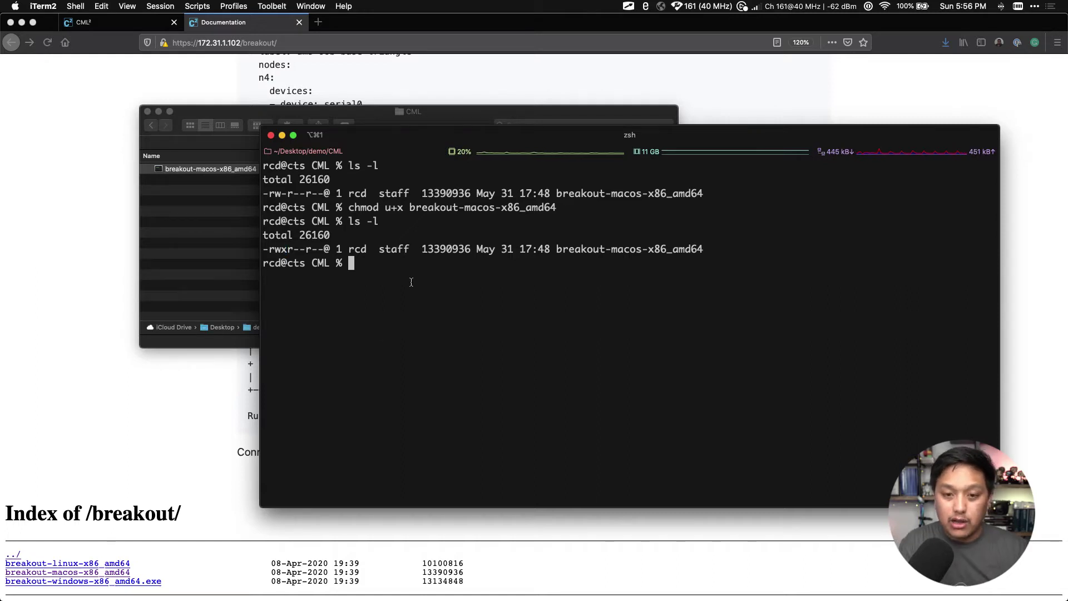
key("ctrl+l")
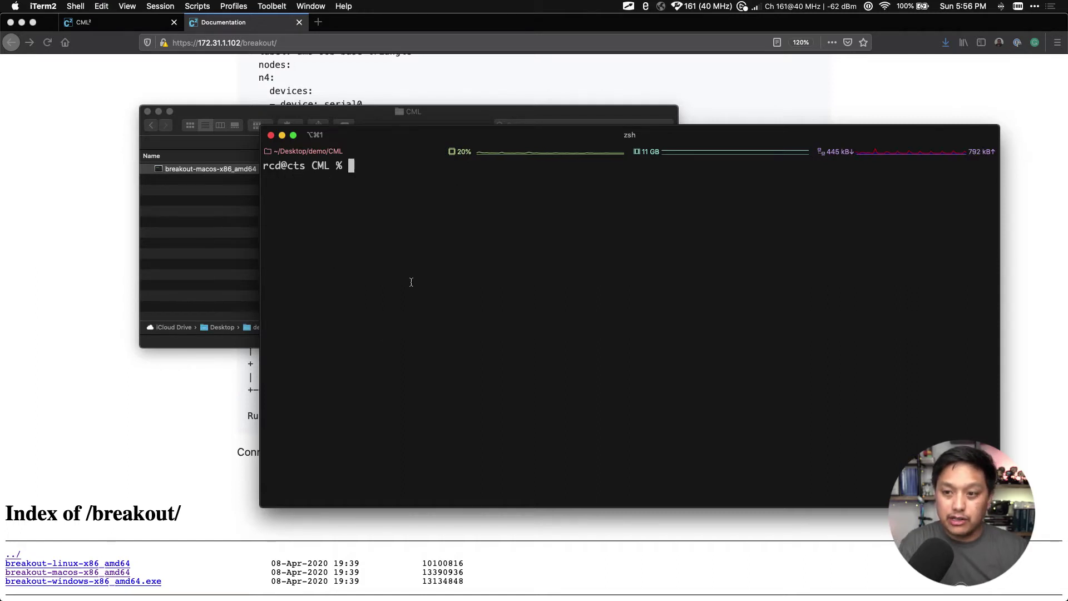
- Try running ./breakout-macos-x86_amd64 and cancel the macOS unverified-developer warning
type("./b")
key("Tab")
key("Return")
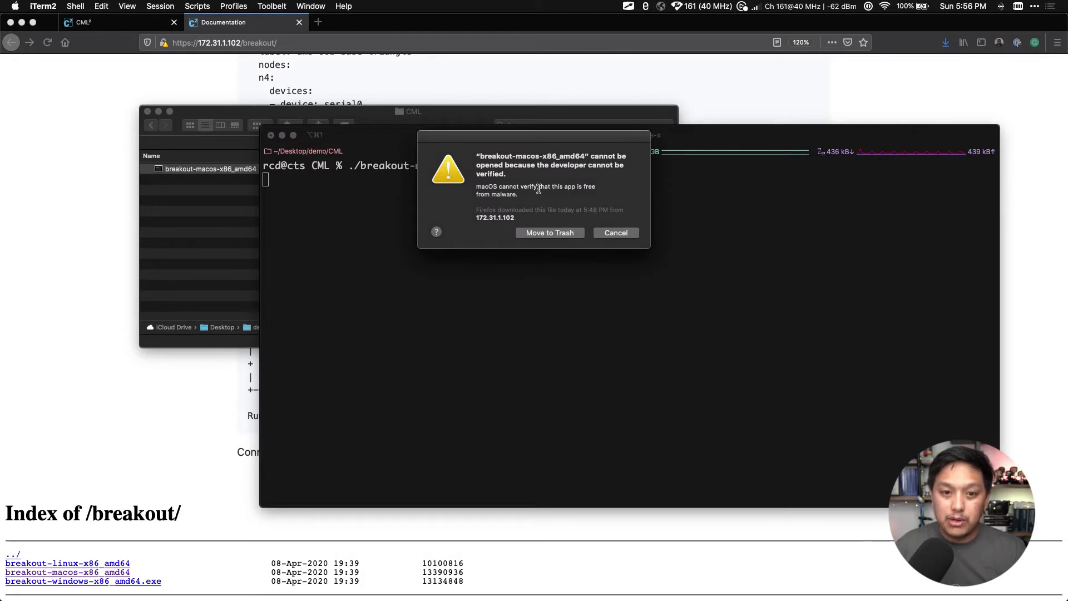
left_click(615, 233)
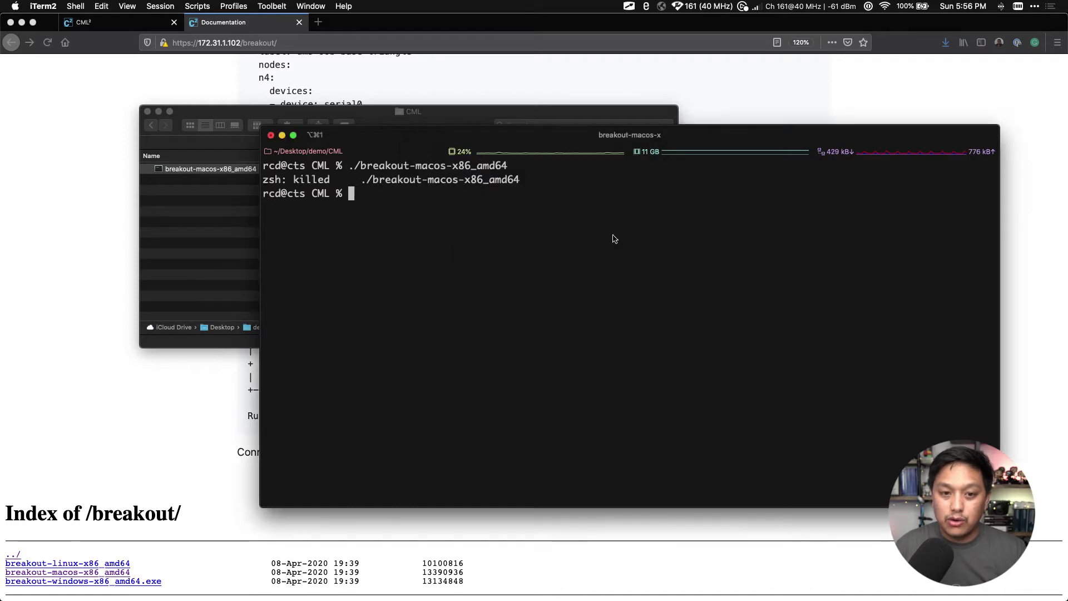
key("ctrl+l")
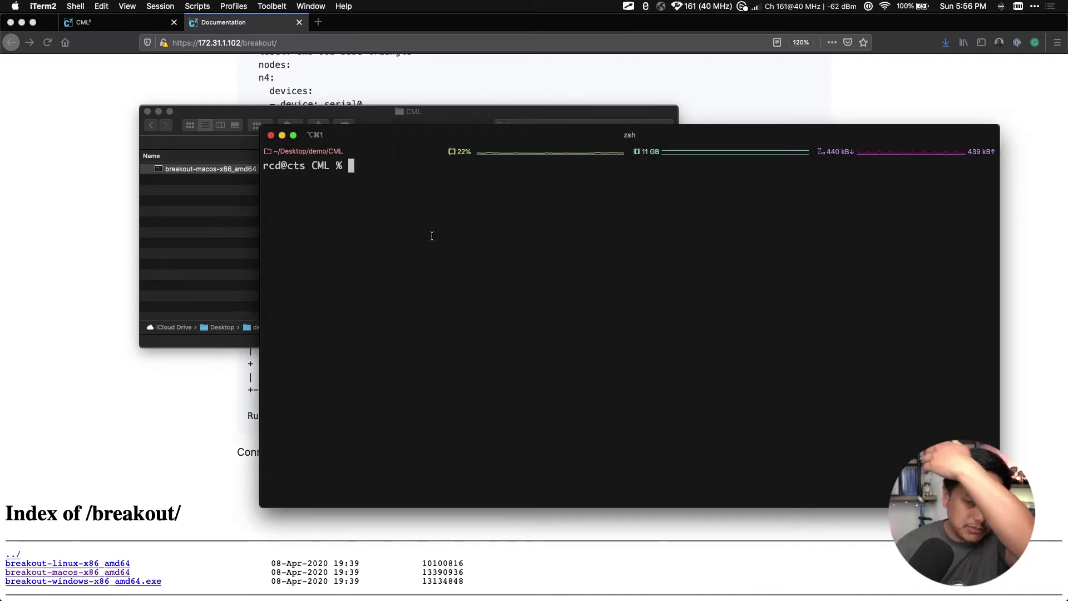
- Approve breakout-macos-x86_amd64 in Finder by opening it from its context menu and confirming
left_click(218, 173)
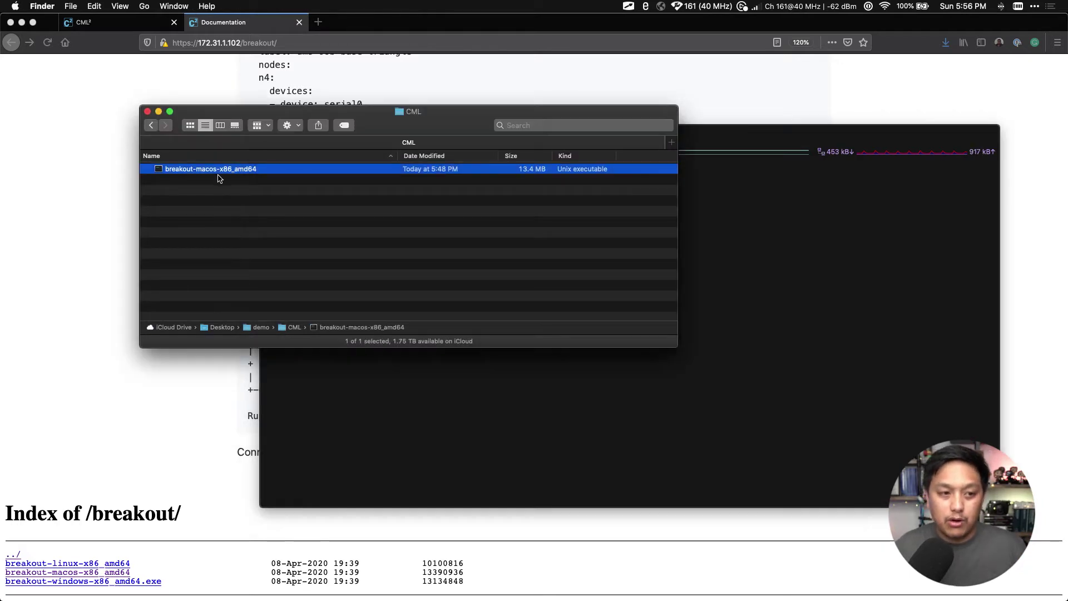
right_click(238, 172)
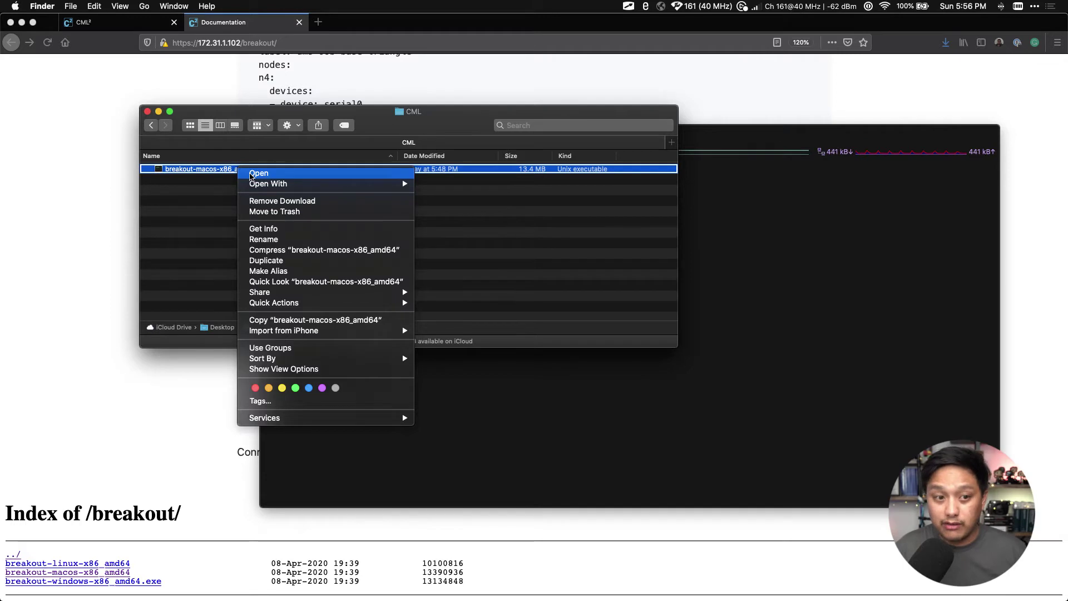
left_click(252, 174)
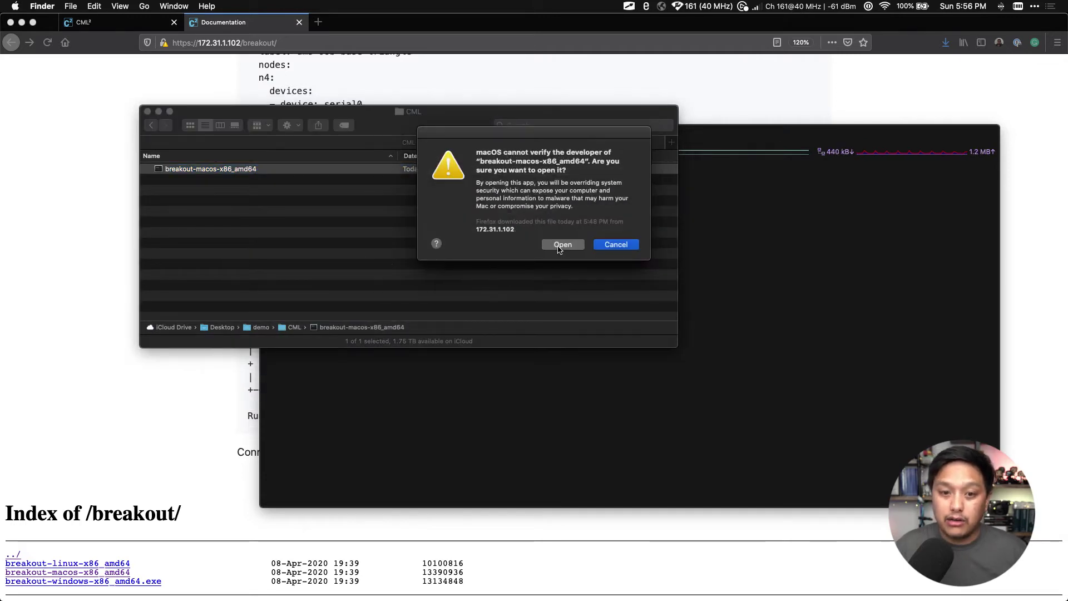
left_click(562, 245)
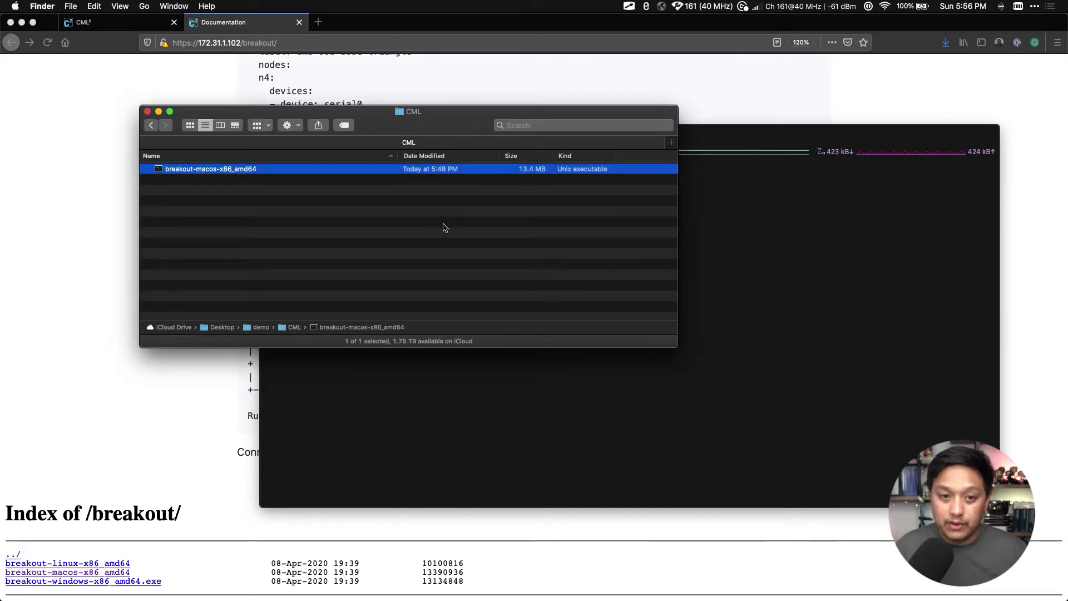
- Review the breakout tool's usage and flags help in Terminal, then hide Terminal
left_click_drag(764, 79, 525, 104)
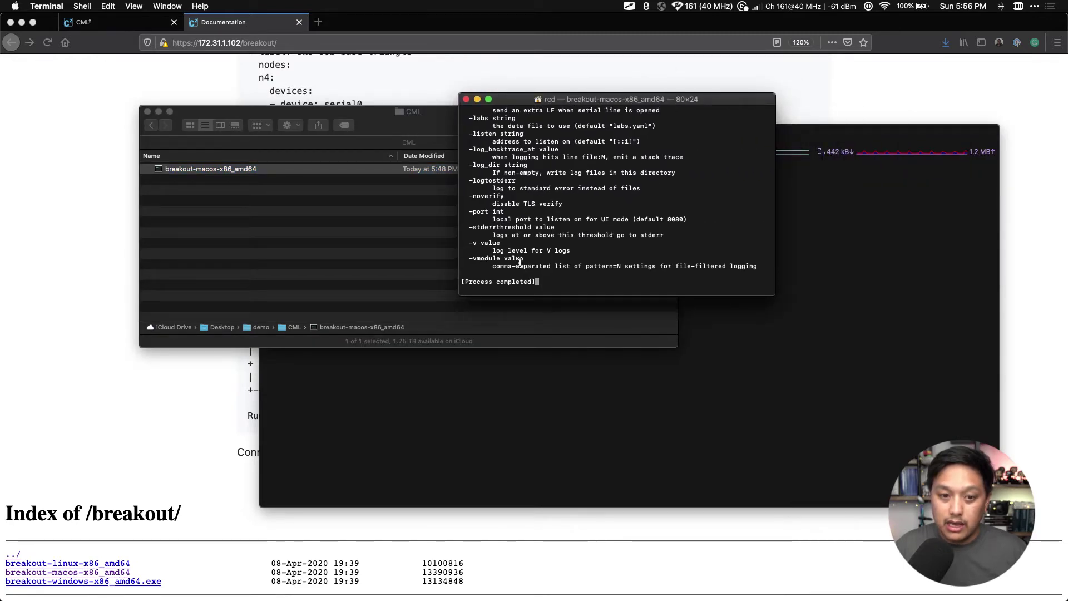
scroll(519, 262, "up", 5)
scroll(519, 262, "up", 6)
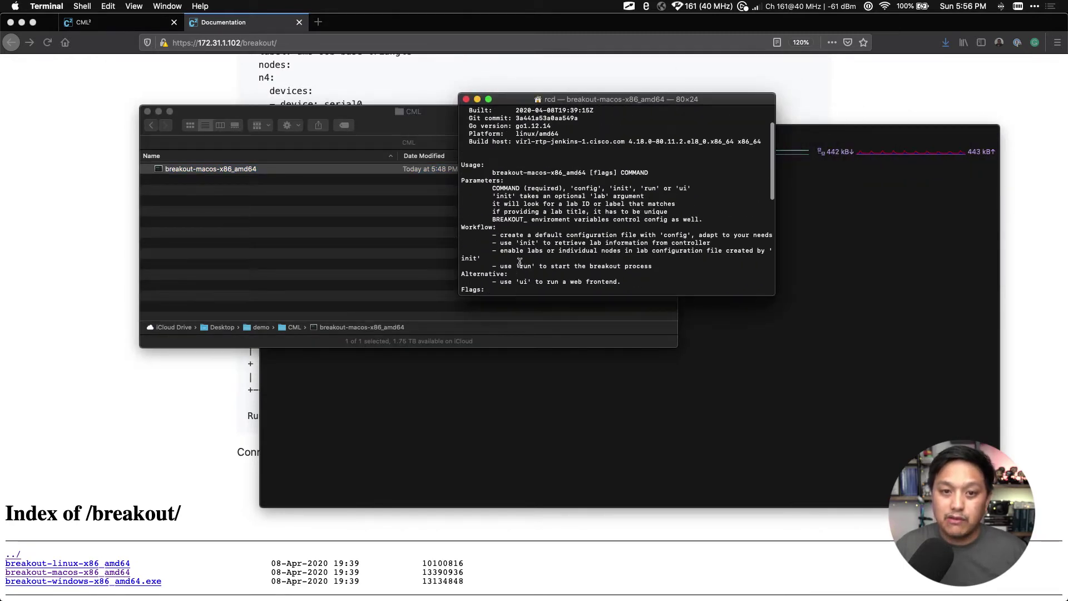
scroll(519, 260, "down", 3)
scroll(519, 259, "up", 4)
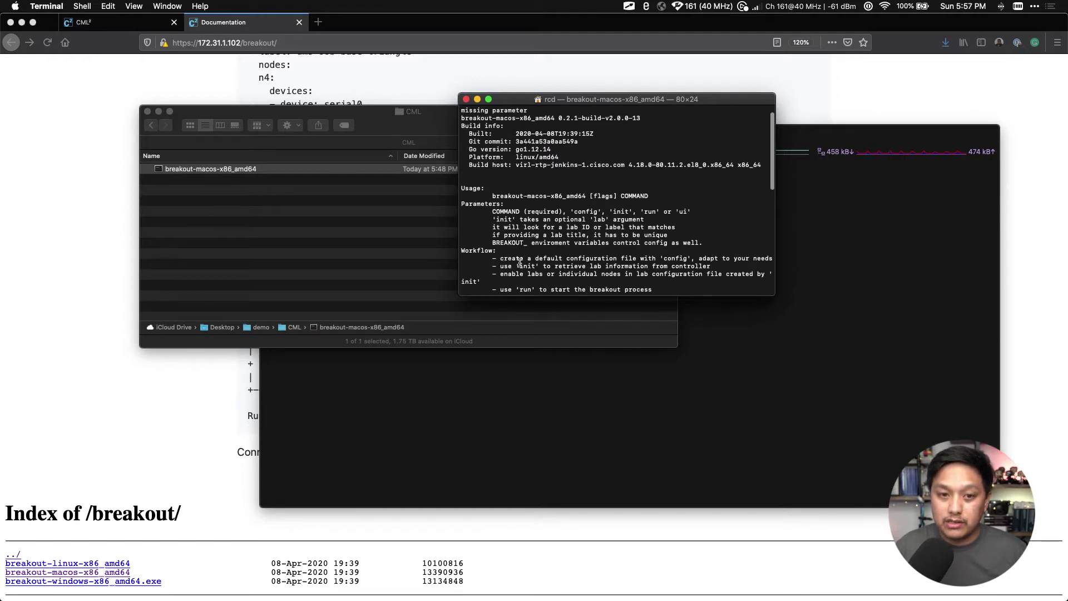
scroll(509, 178, "down", 3)
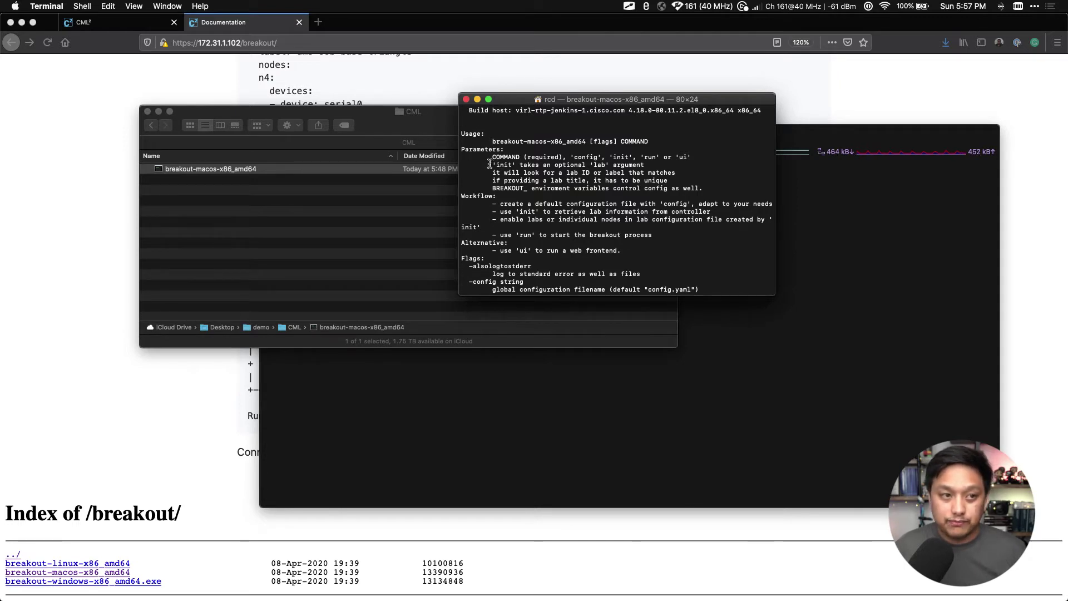
key("super+h")
- Run ./breakout-macos-x86_amd64 in iTerm2 and scroll through its help output
left_click(720, 419)
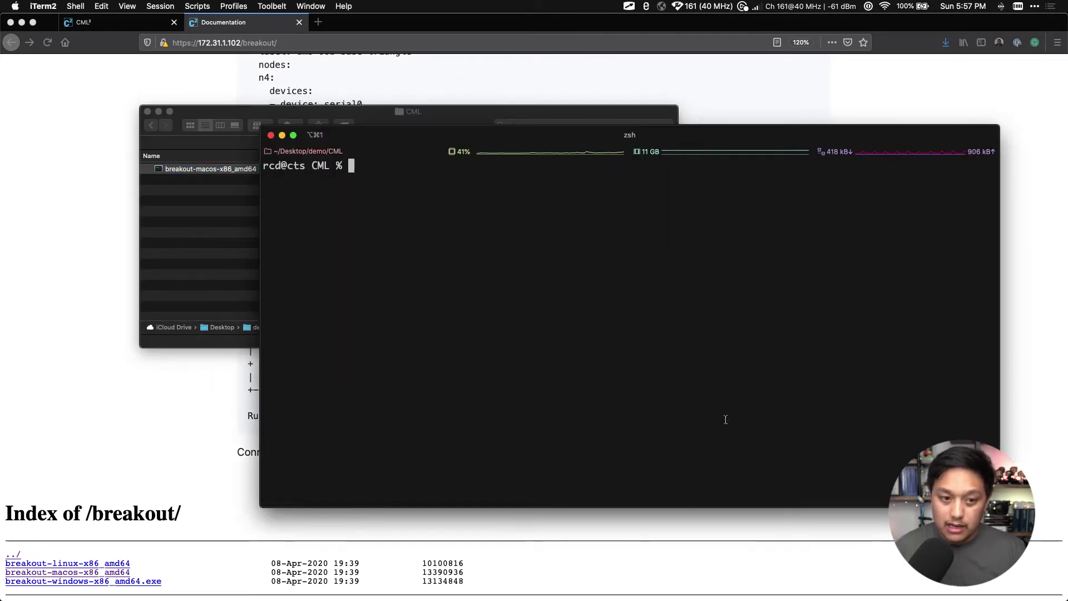
type("./breakout-macos-x86_amd64")
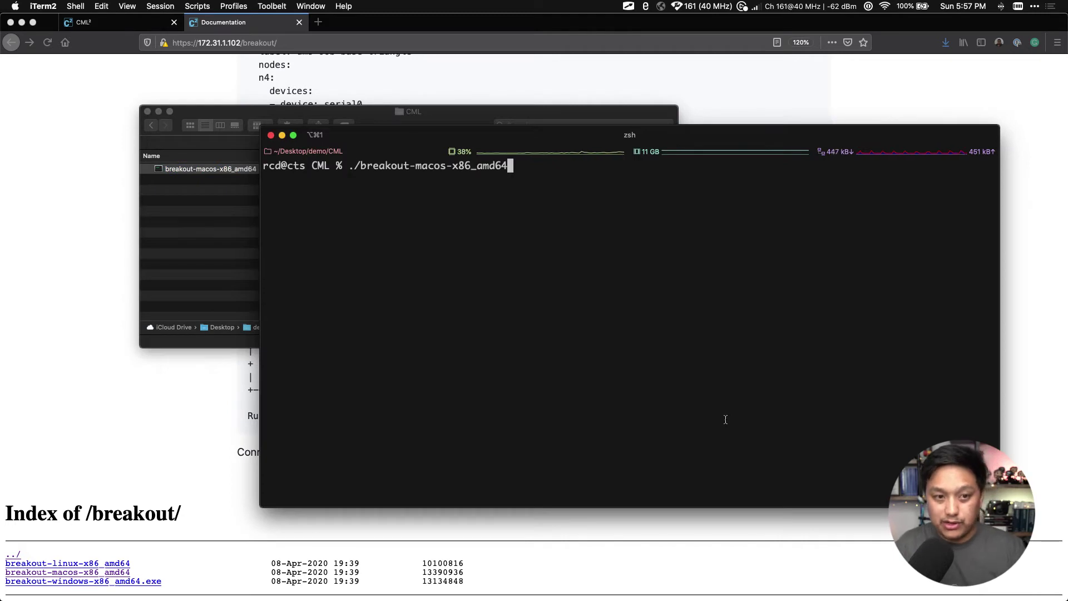
key("Return")
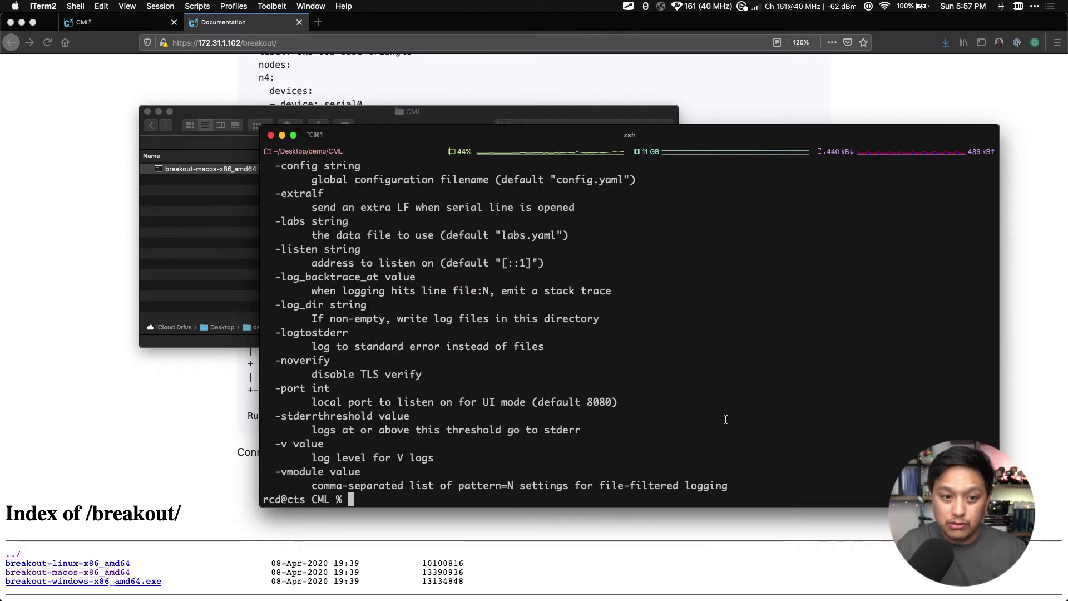
scroll(519, 430, "up", 8)
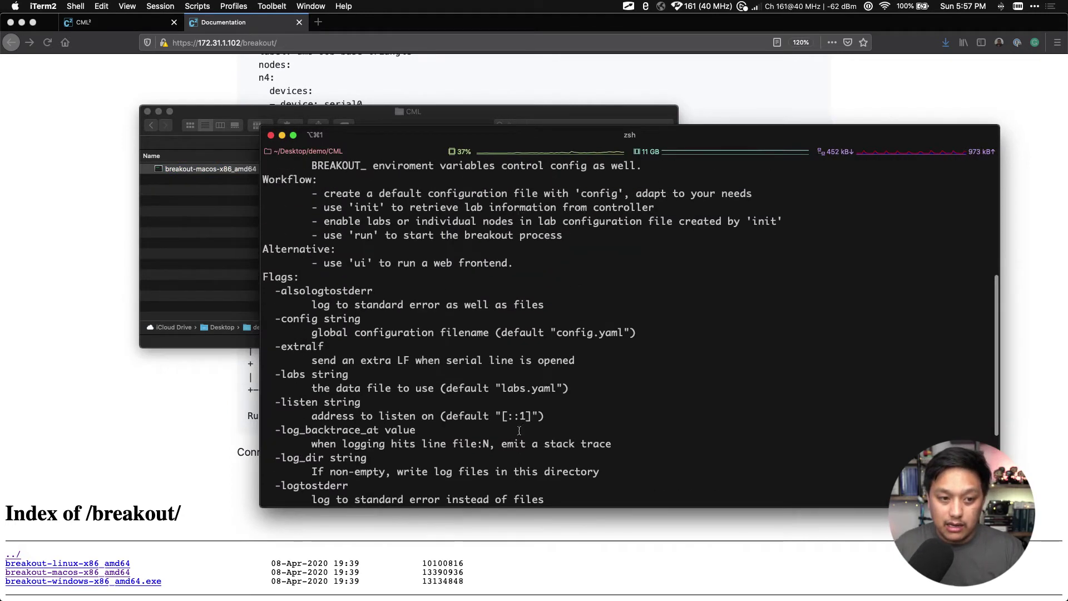
scroll(519, 430, "up", 3)
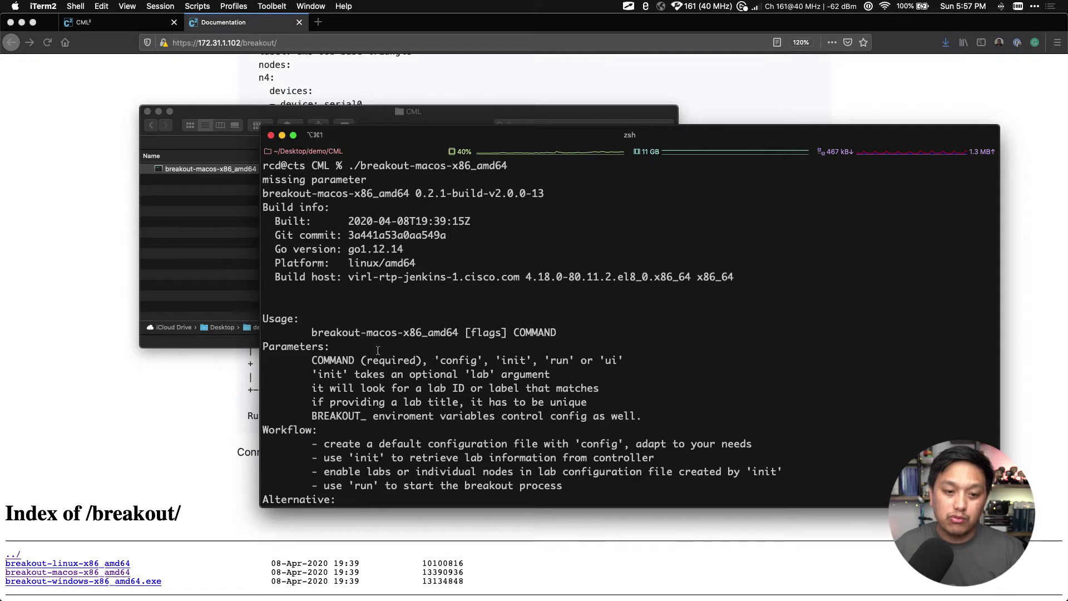
scroll(367, 328, "down", 2)
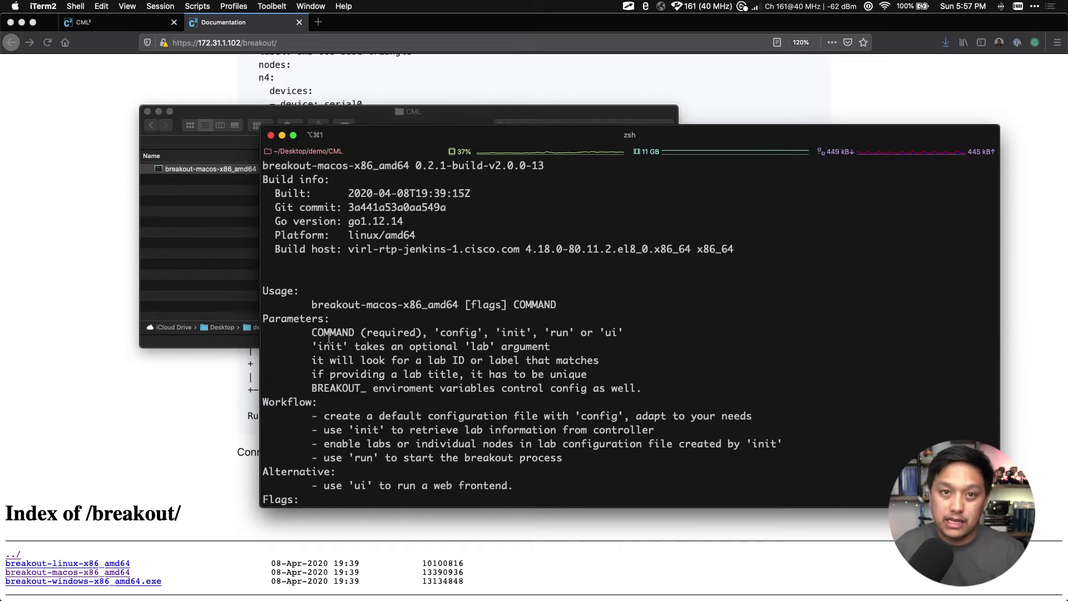
scroll(373, 365, "down", 1)
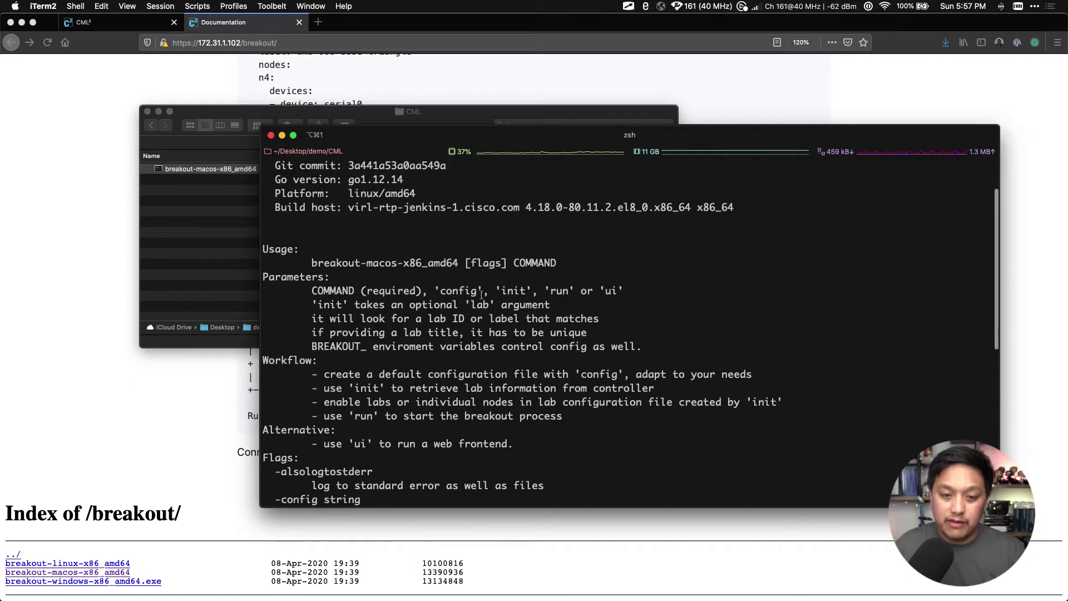
scroll(362, 325, "down", 5)
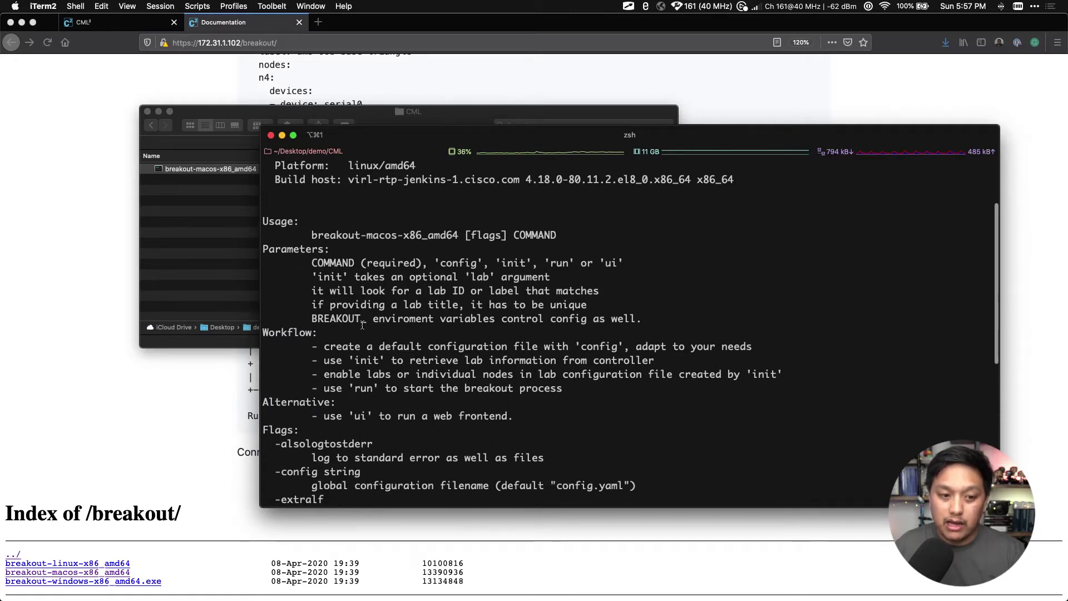
scroll(362, 324, "down", 3)
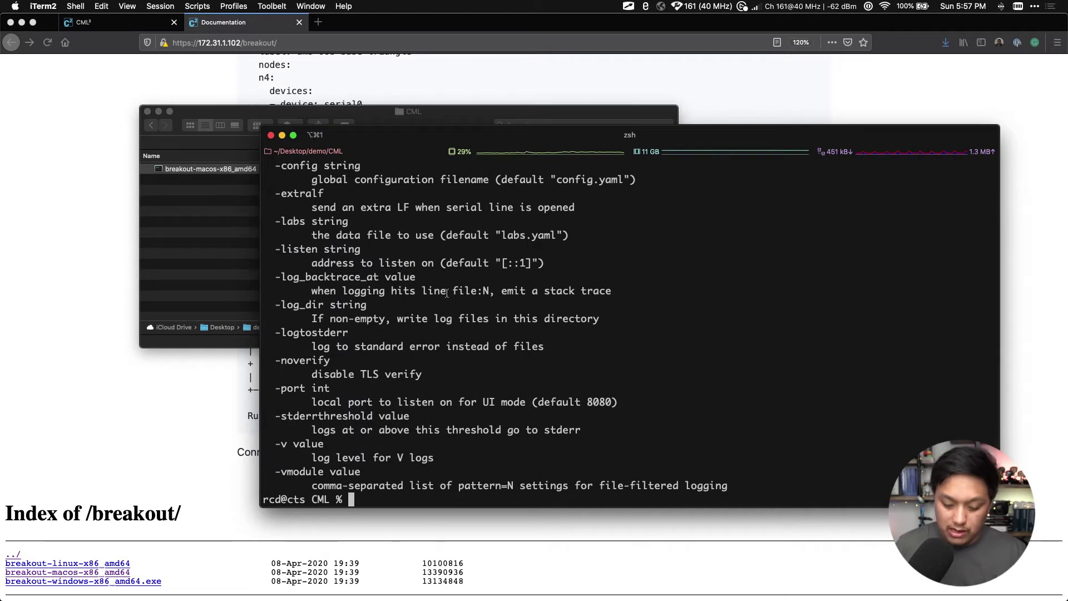
- Clear the screen and recall the breakout command with ui appended
key("super+k")
key("Up")
type("ui")
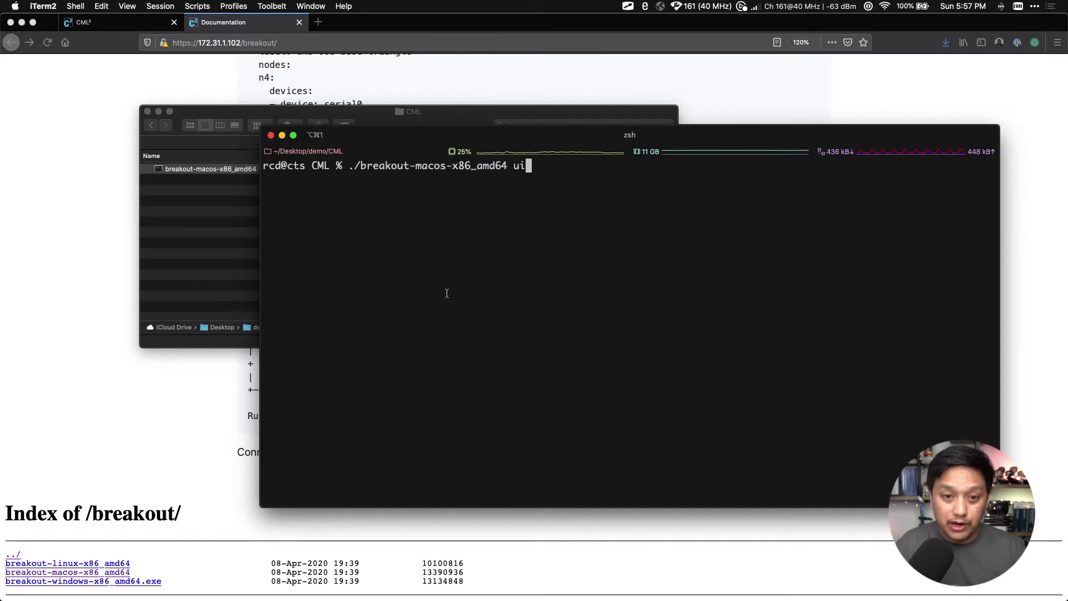
key("Return")
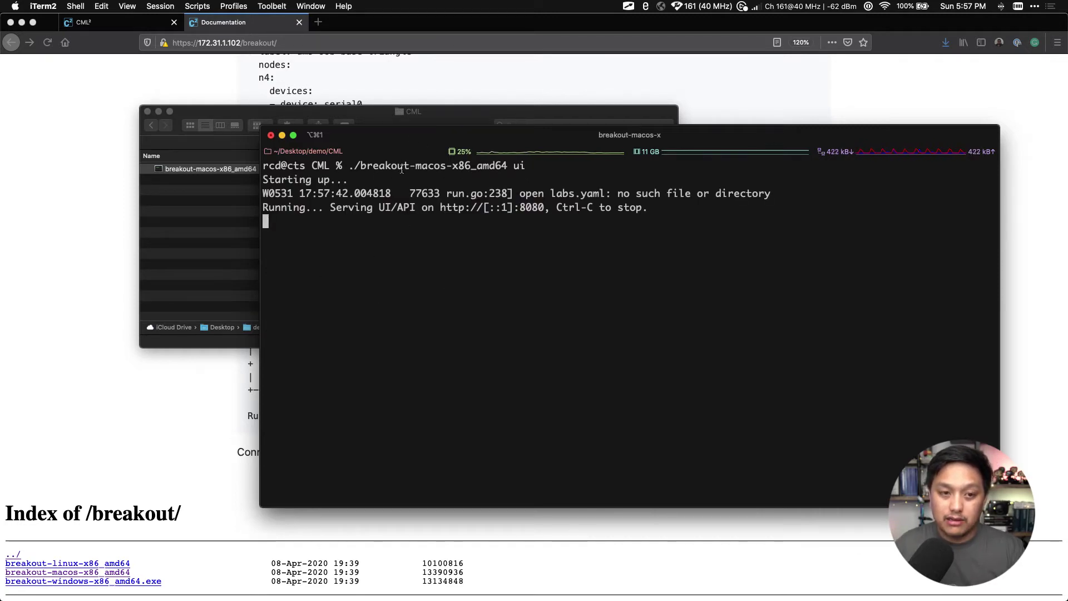
left_click_drag(526, 166, 503, 167)
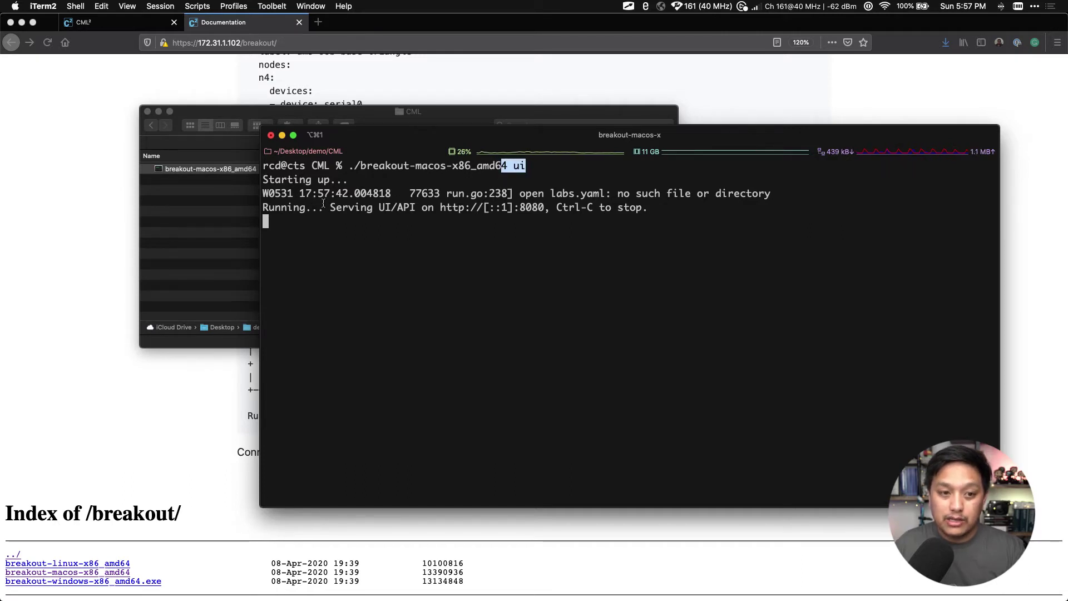
left_click(526, 204)
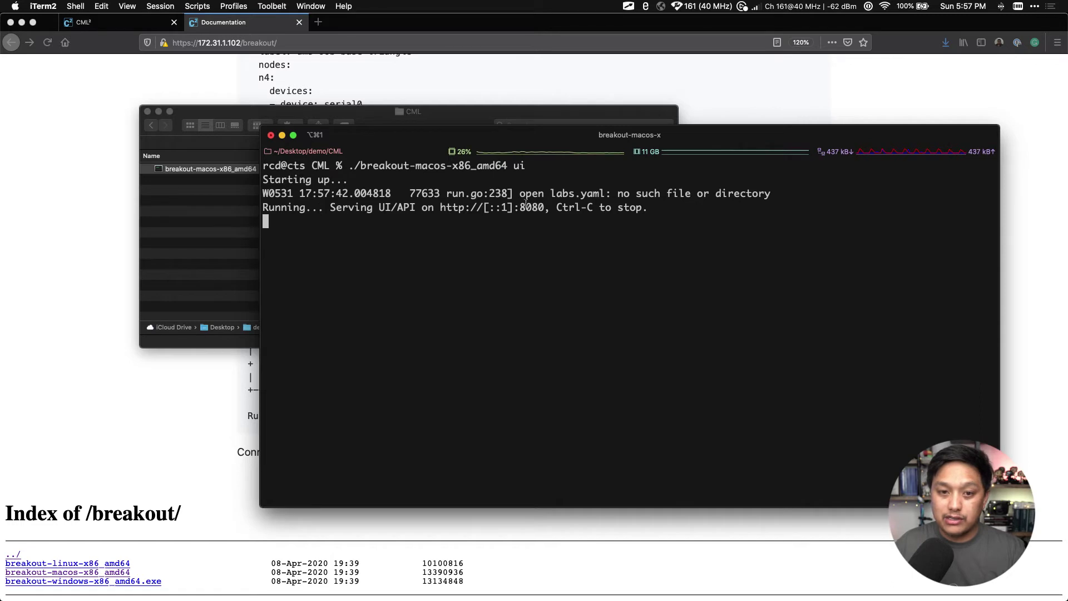
left_click_drag(551, 195, 604, 195)
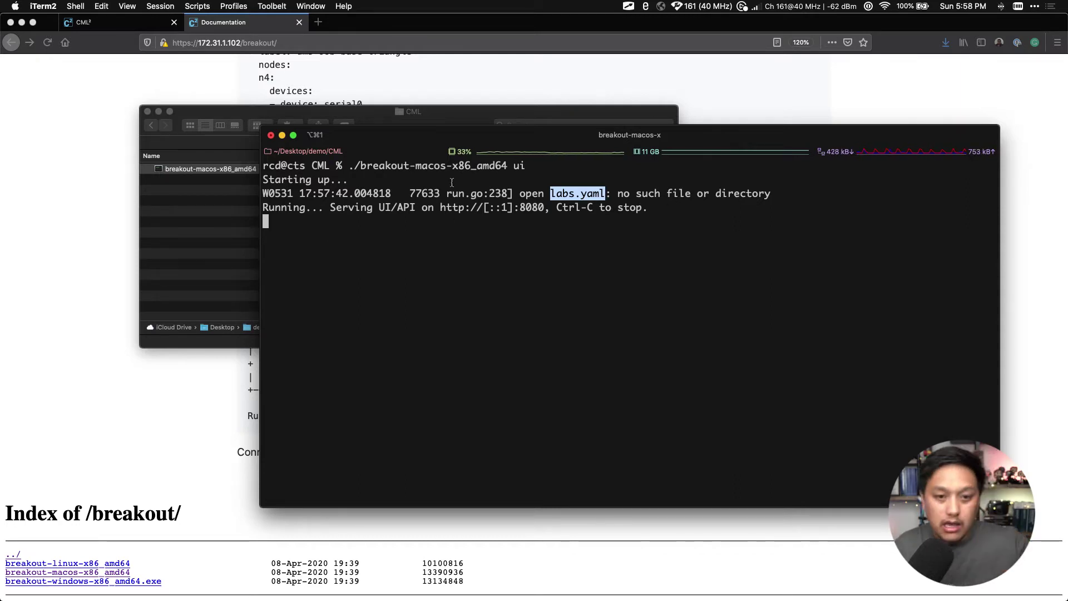
left_click(440, 210)
left_click_drag(441, 210, 548, 208)
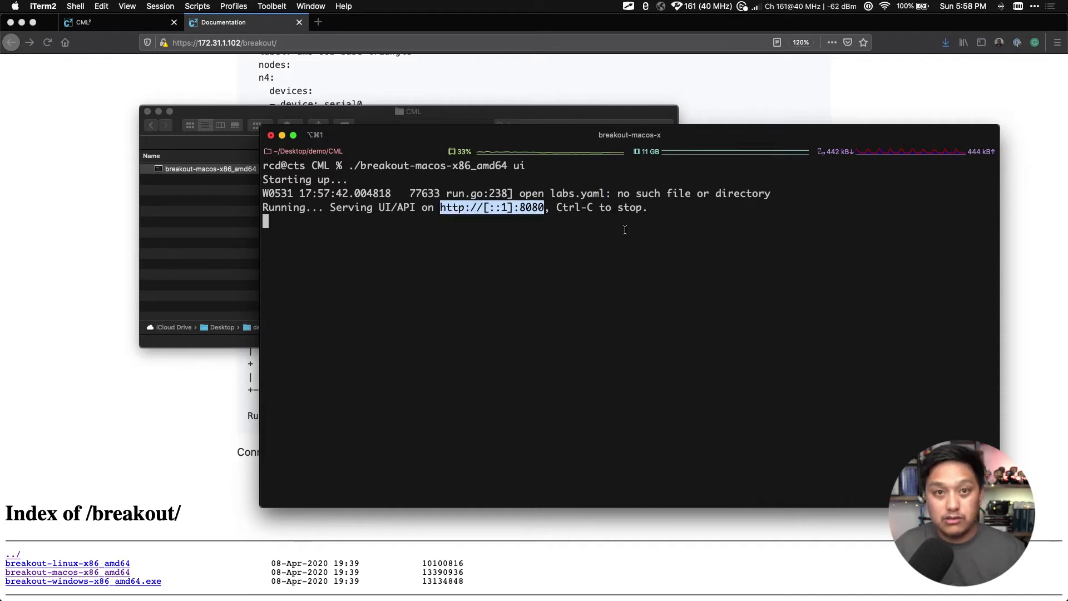
left_click(441, 247)
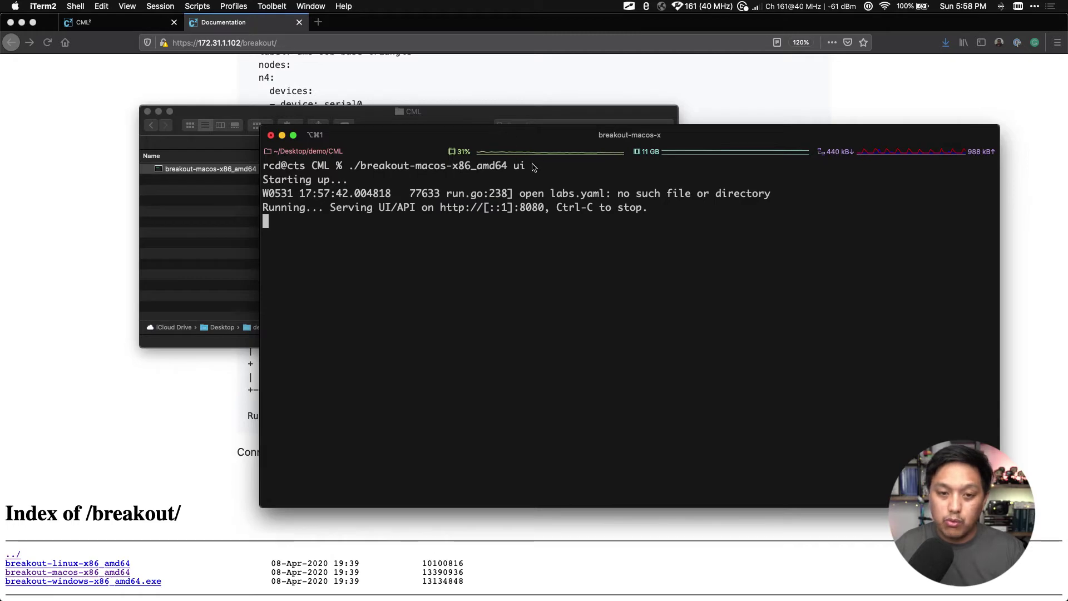
left_click(524, 73)
key("super+t")
type("http://")
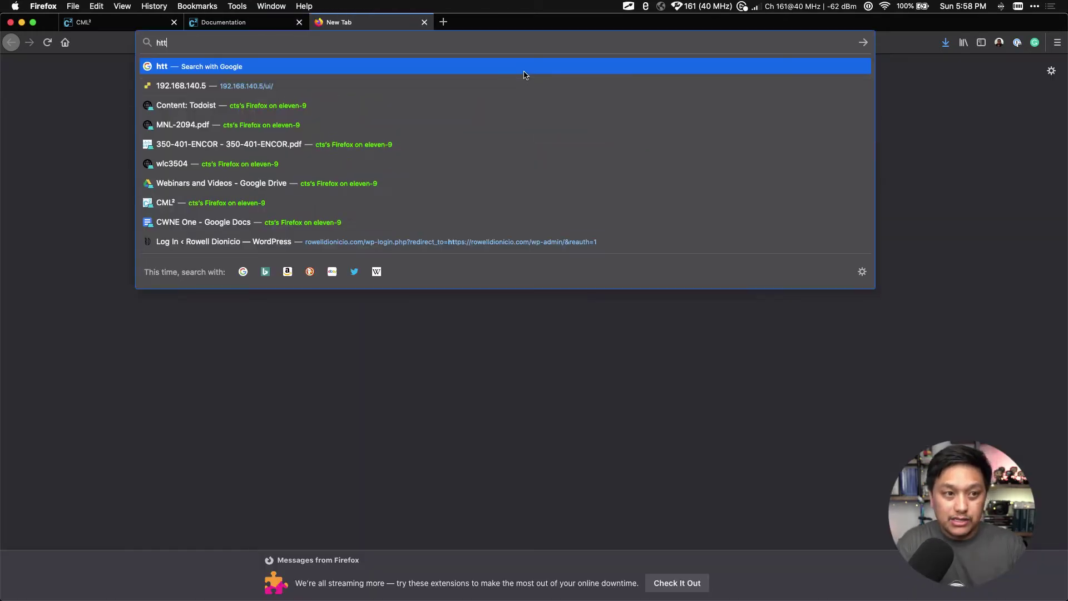
type("localhost")
key("BackSpace")
type(":8080/")
key("Return")
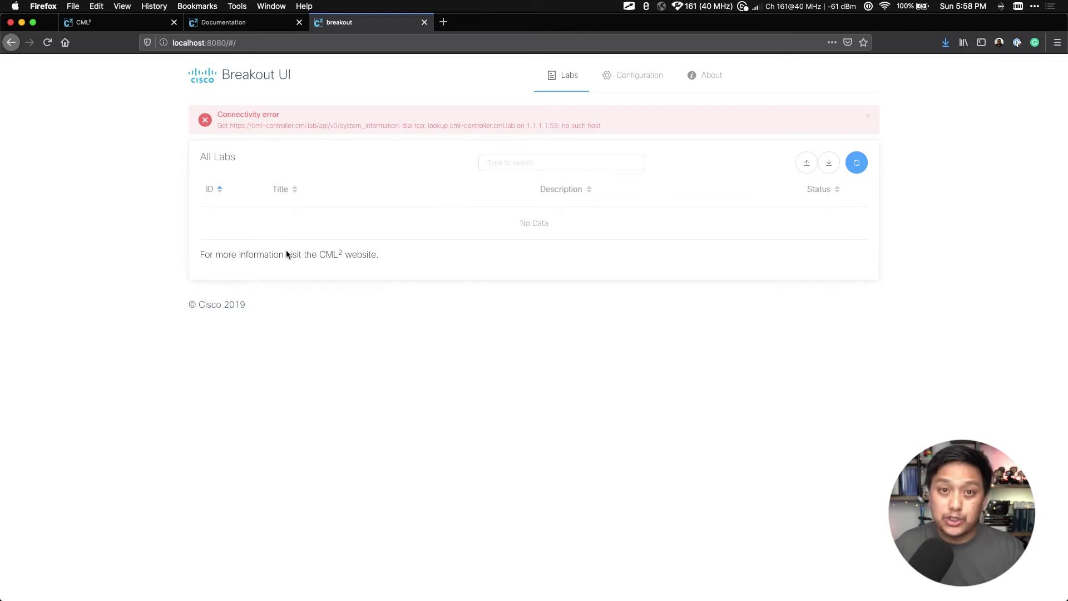
- Compare with the CML² tab, then open the Breakout UI Configuration page
left_click(132, 27)
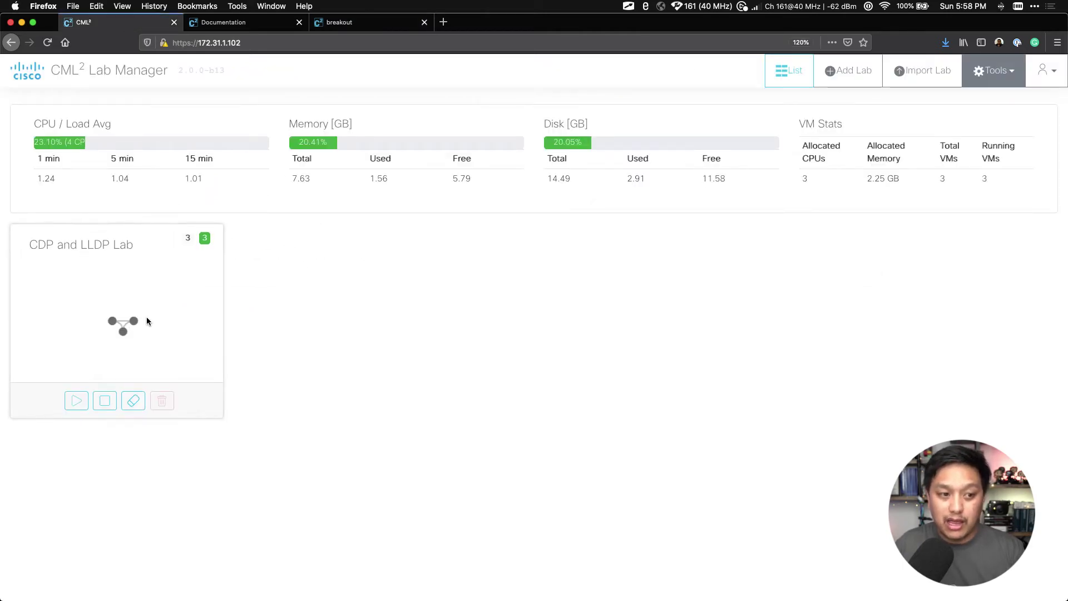
left_click(334, 25)
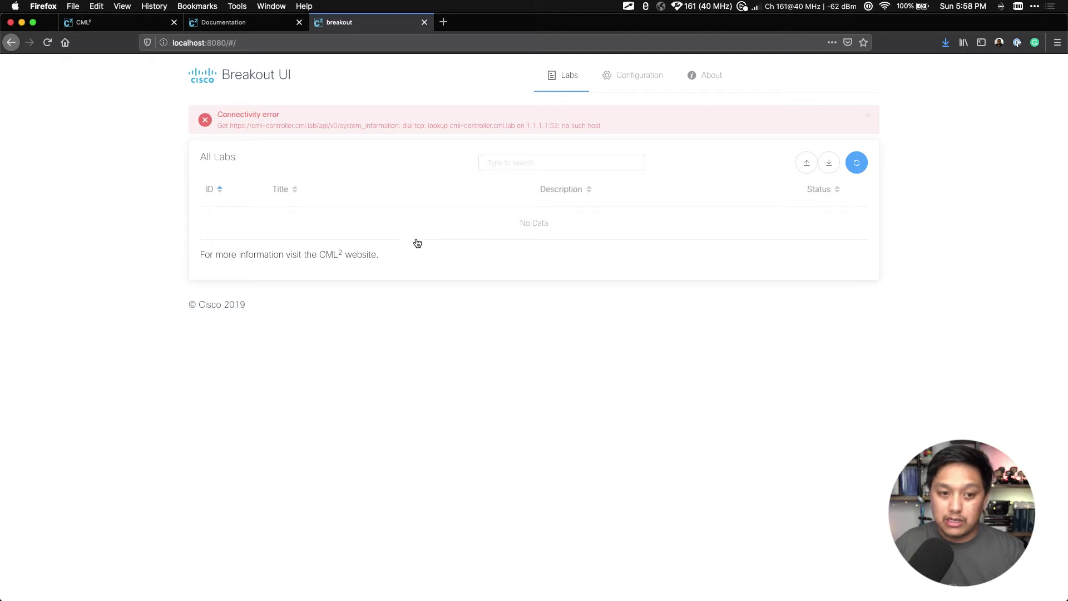
left_click(655, 76)
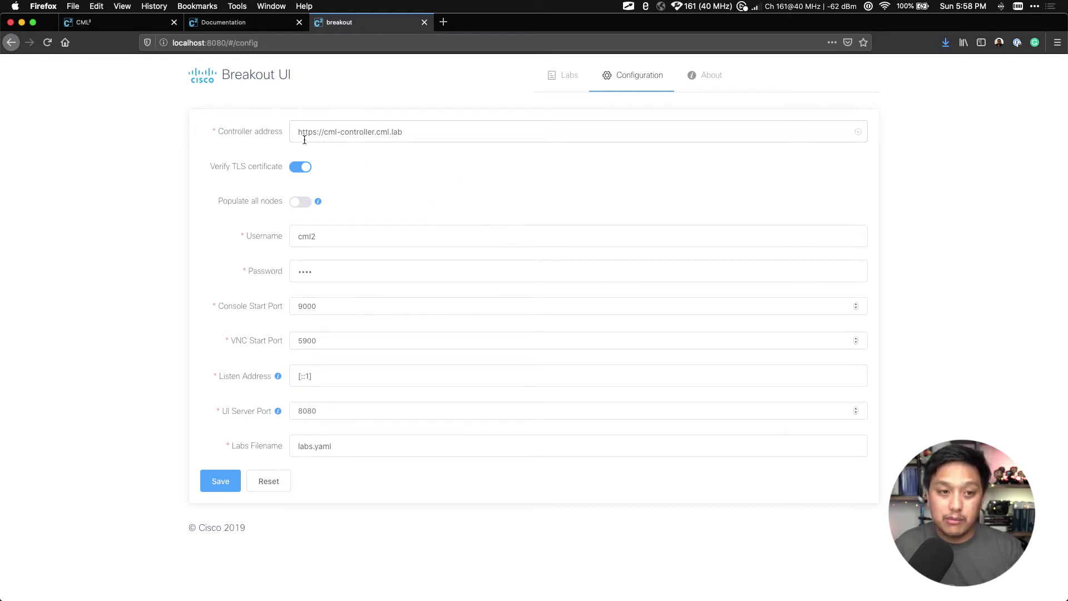
triple_click(448, 135)
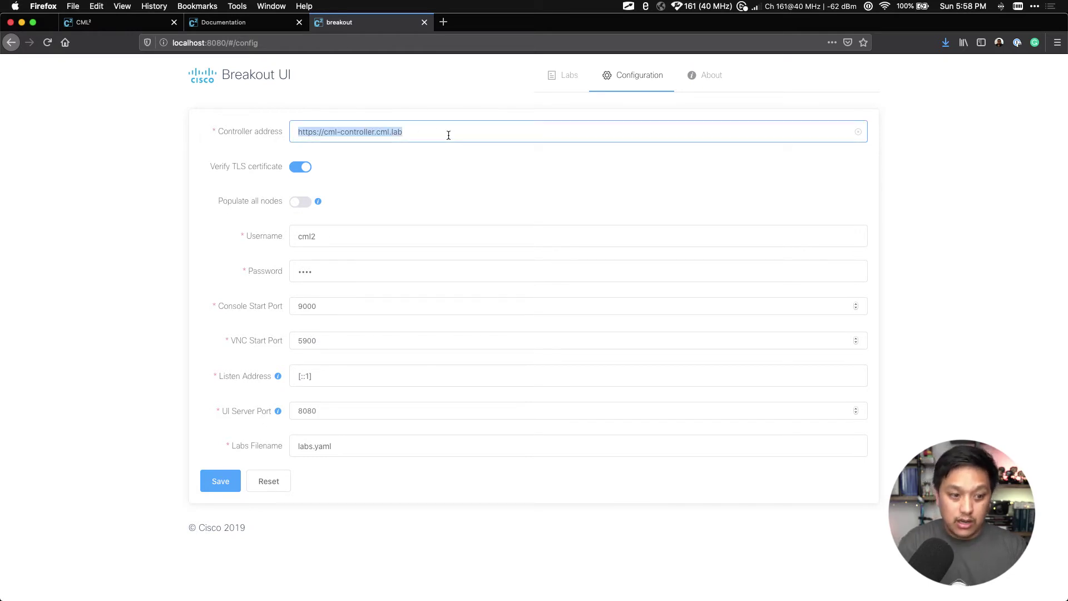
type("https://172.31")
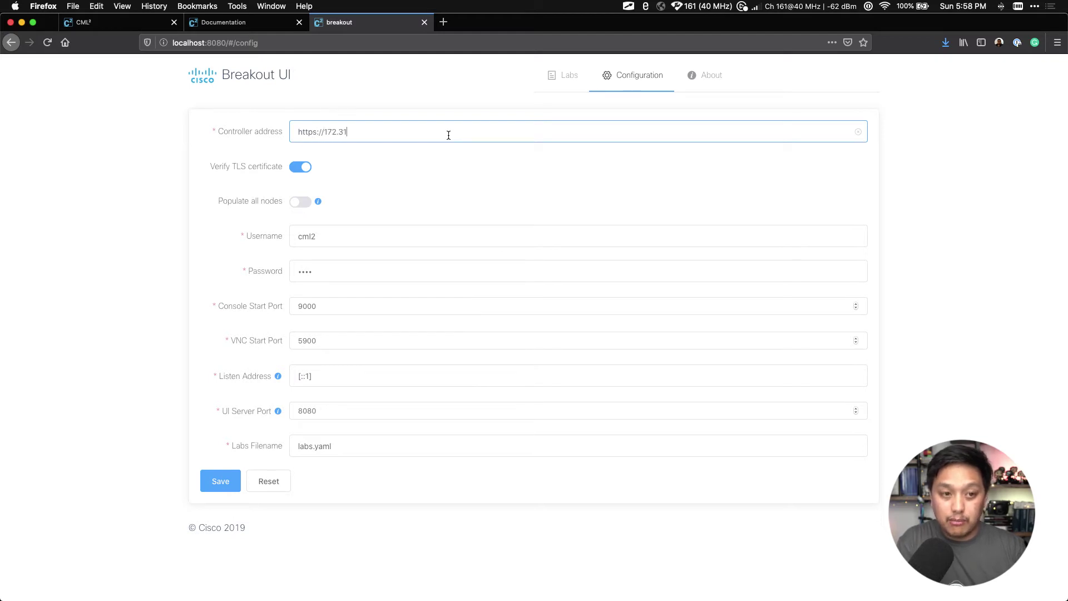
type(".1.102")
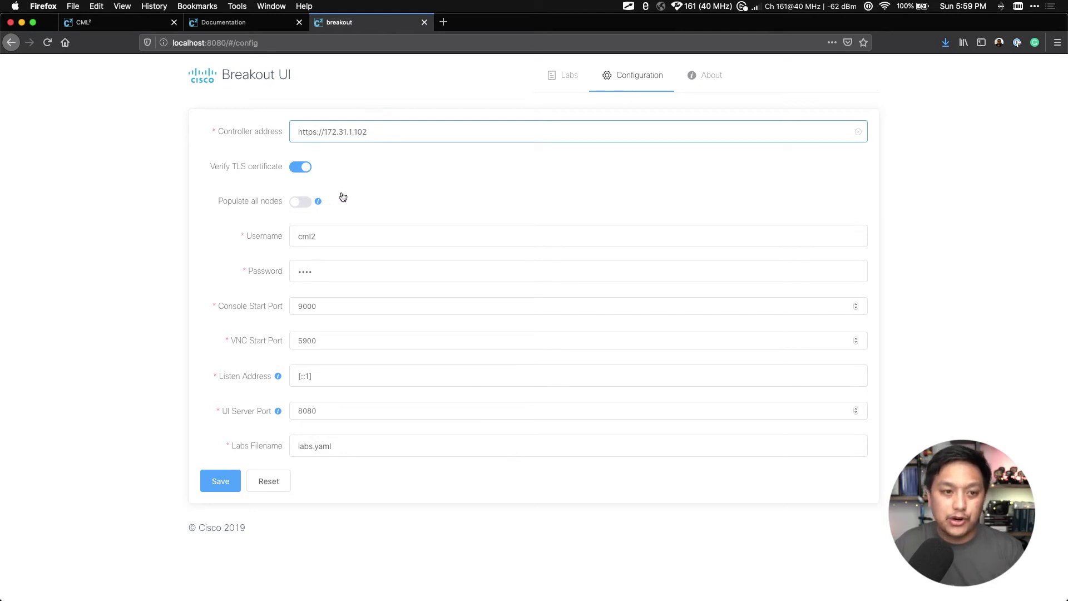
left_click(299, 168)
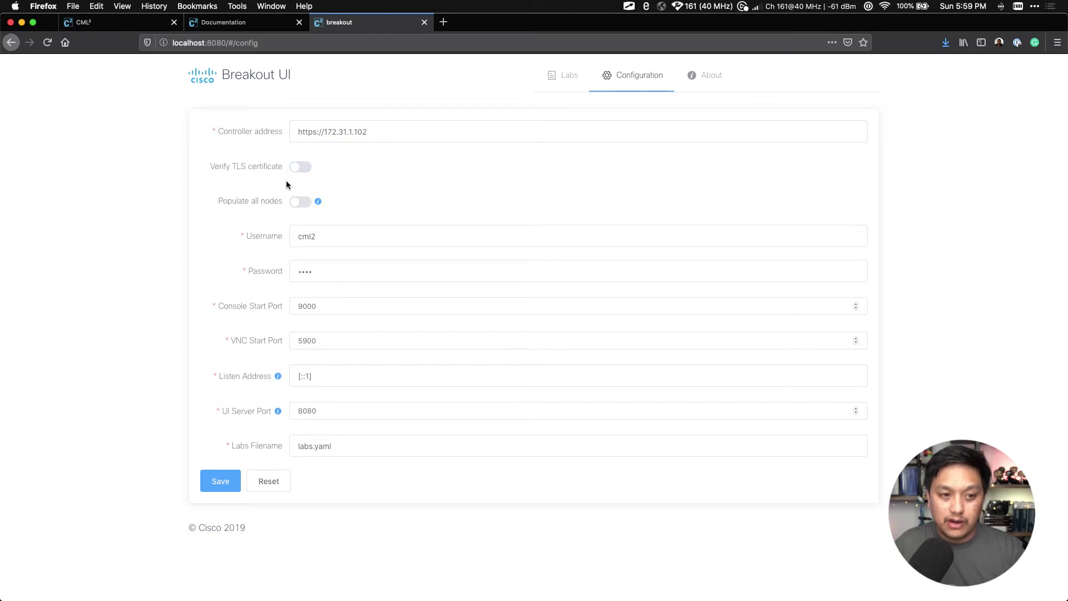
double_click(359, 239)
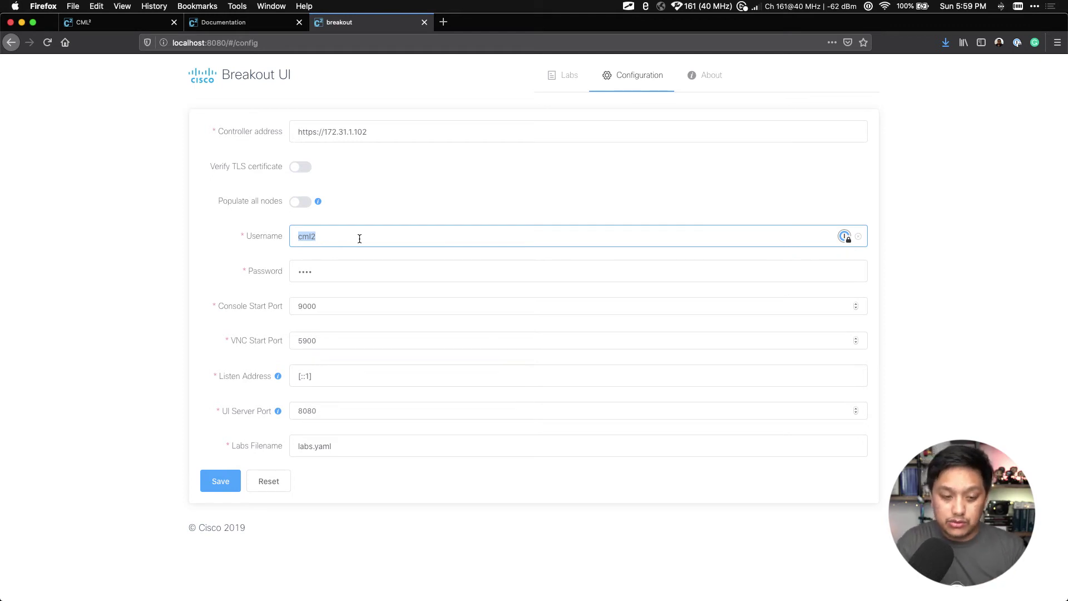
type("admin")
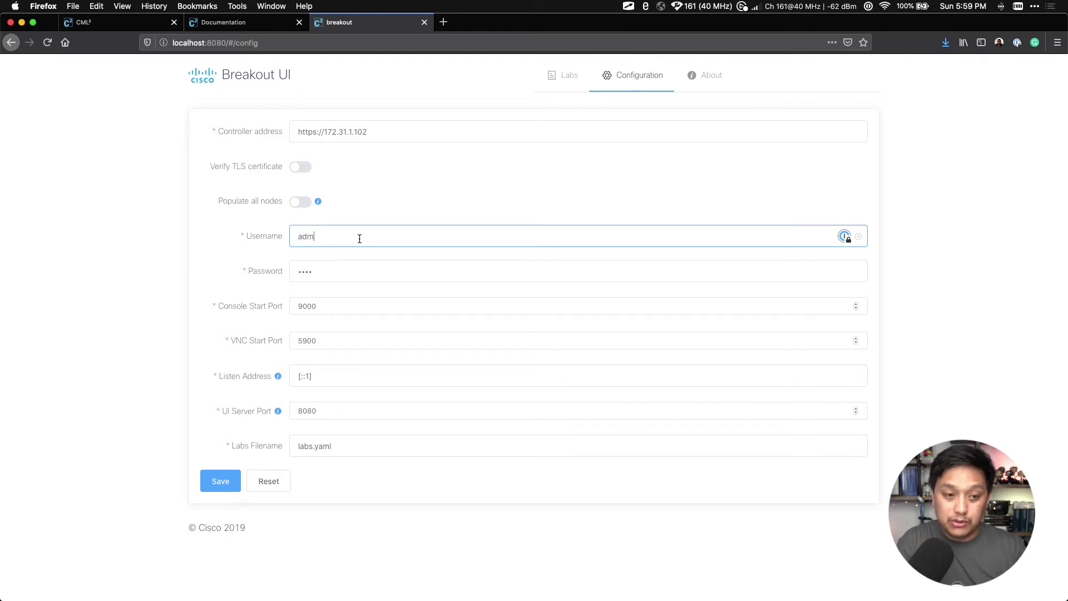
key("Tab")
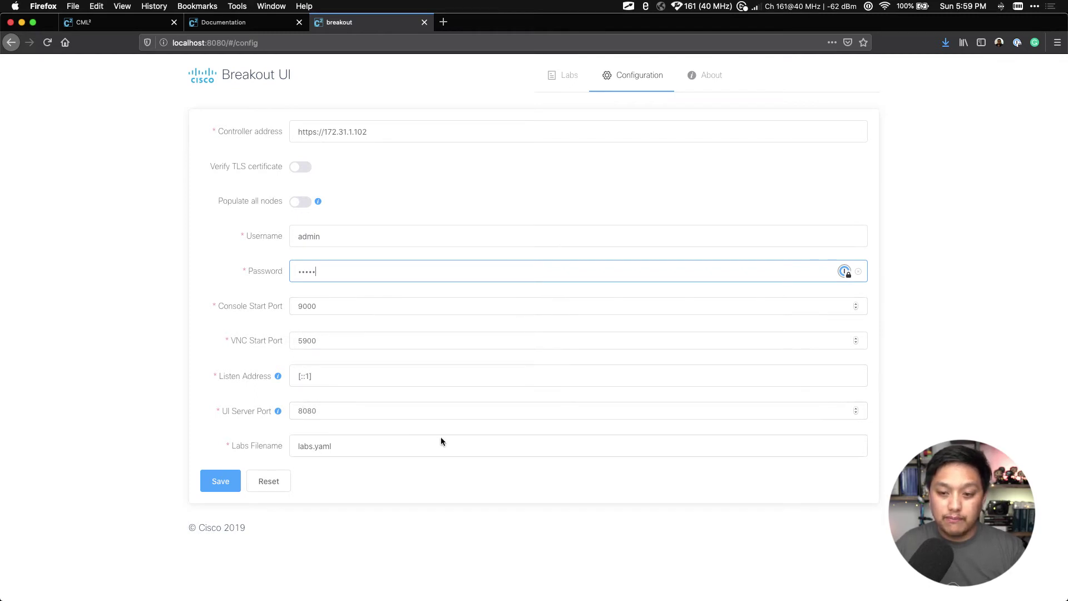
- Save the controller configuration and return to the Labs list
left_click(196, 472)
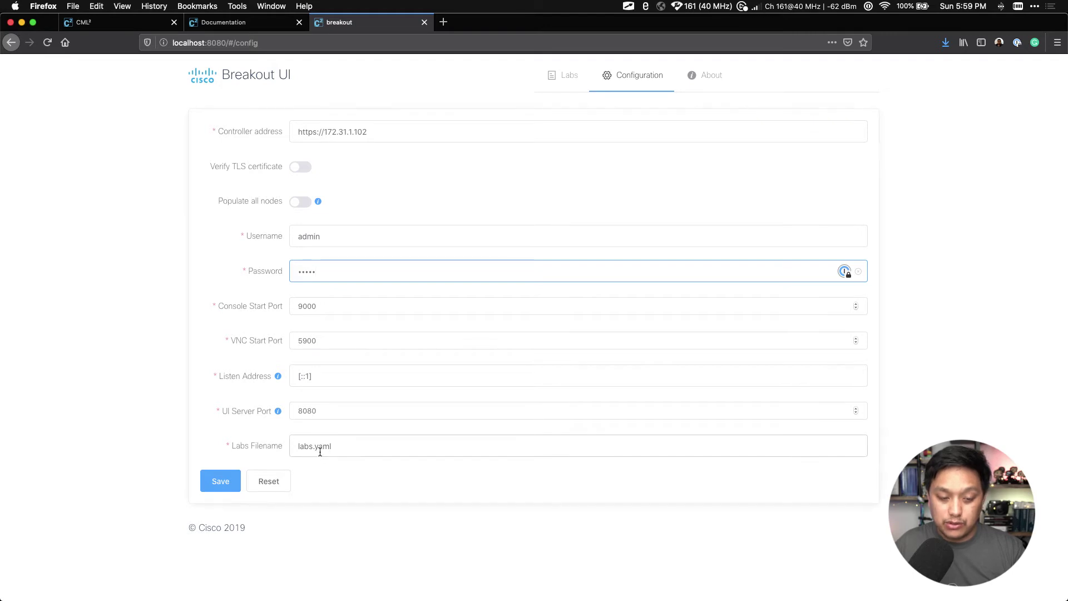
mouse_move(317, 578)
left_click(282, 577)
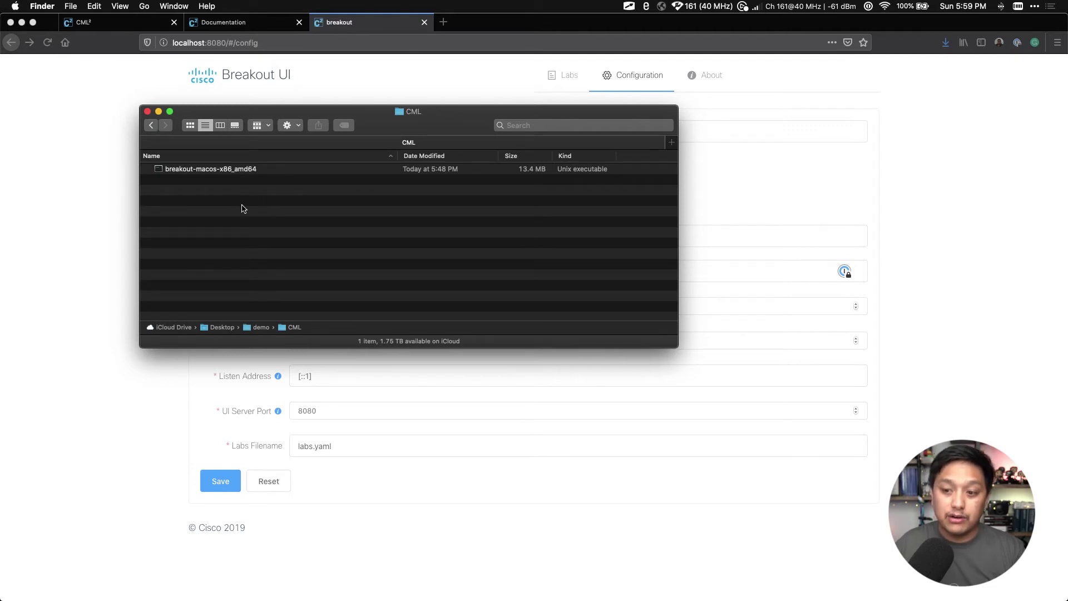
left_click(339, 498)
left_click(230, 483)
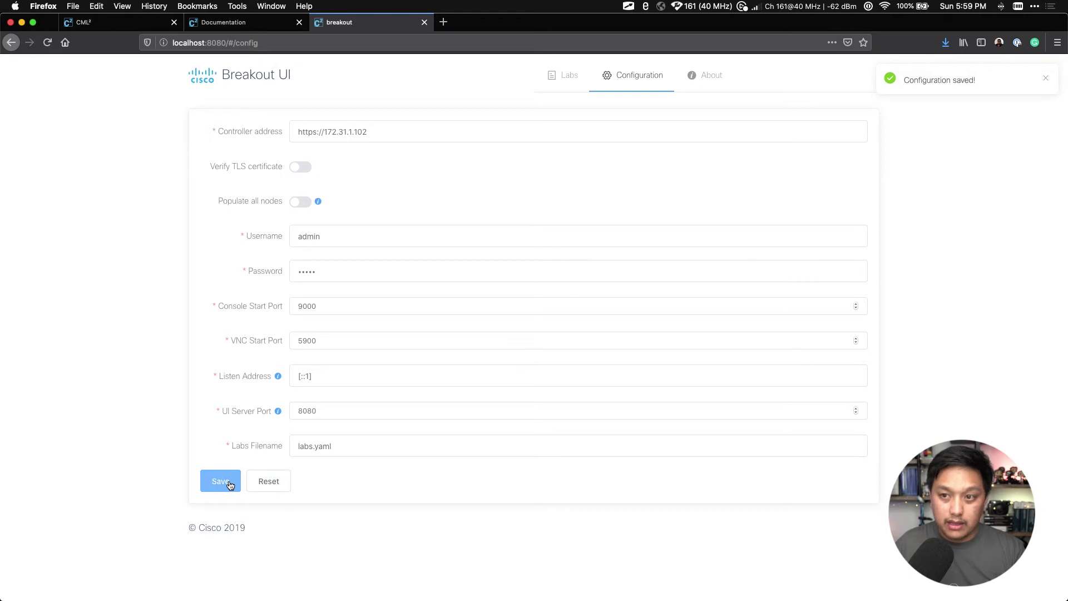
left_click(559, 81)
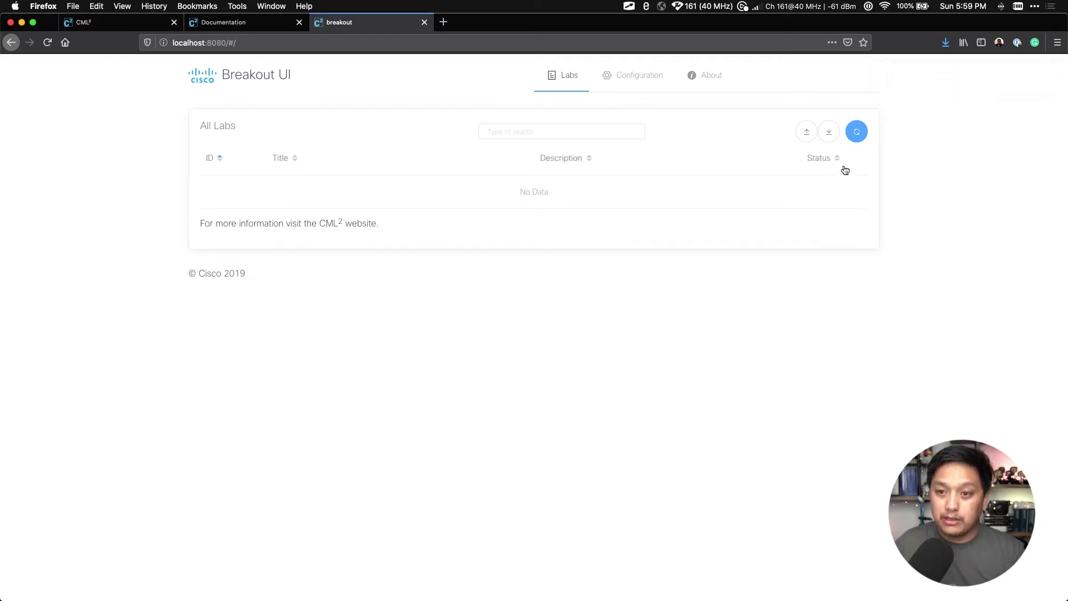
- Refresh labs from the controller and open the CDP and LLDP Lab's node ports 9000–9005
left_click(859, 136)
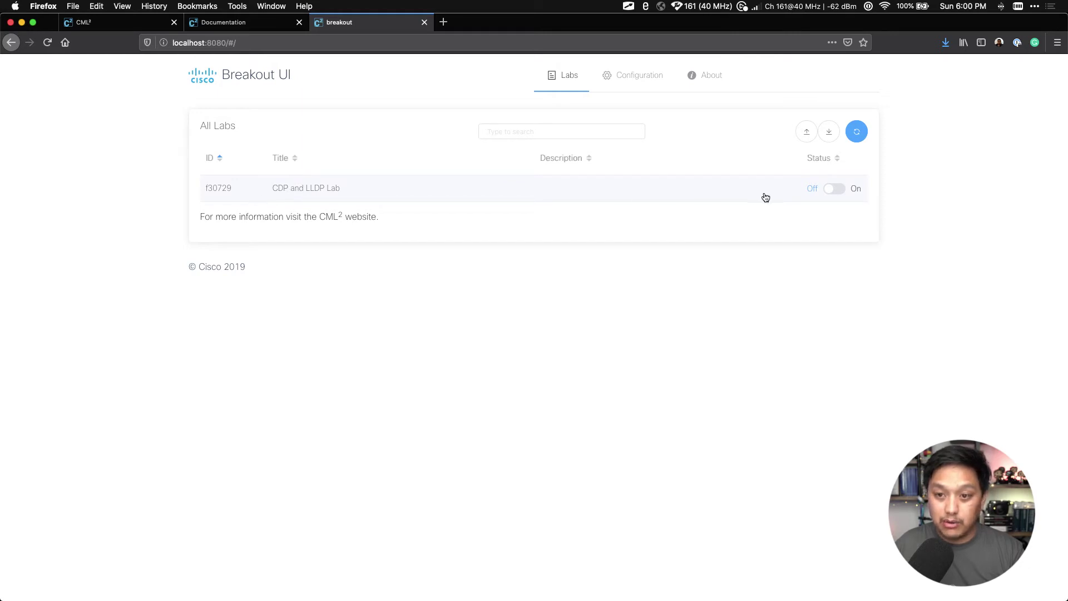
left_click(293, 193)
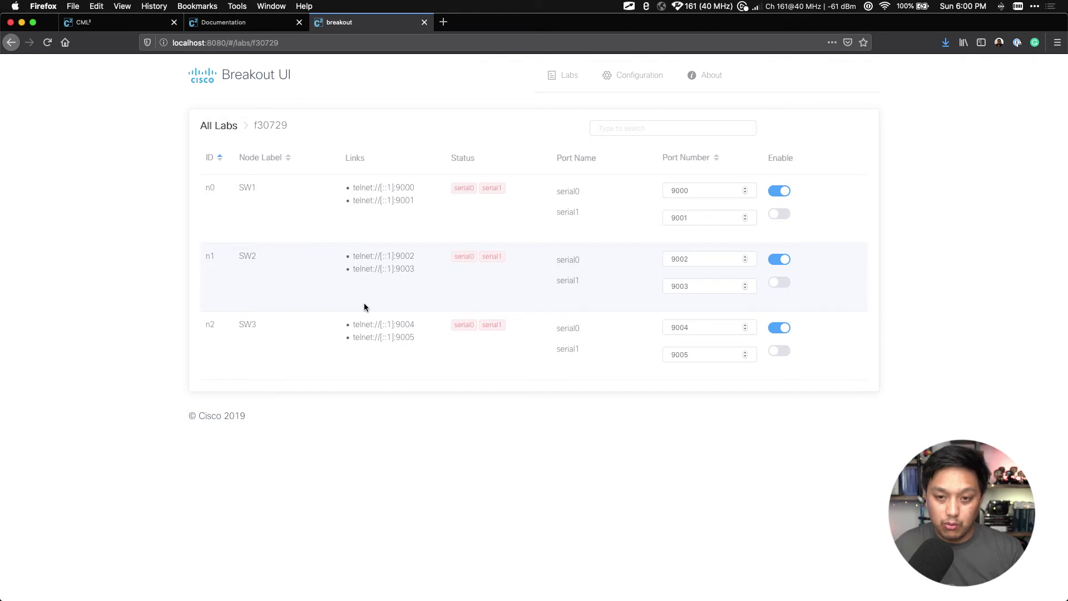
mouse_move(345, 590)
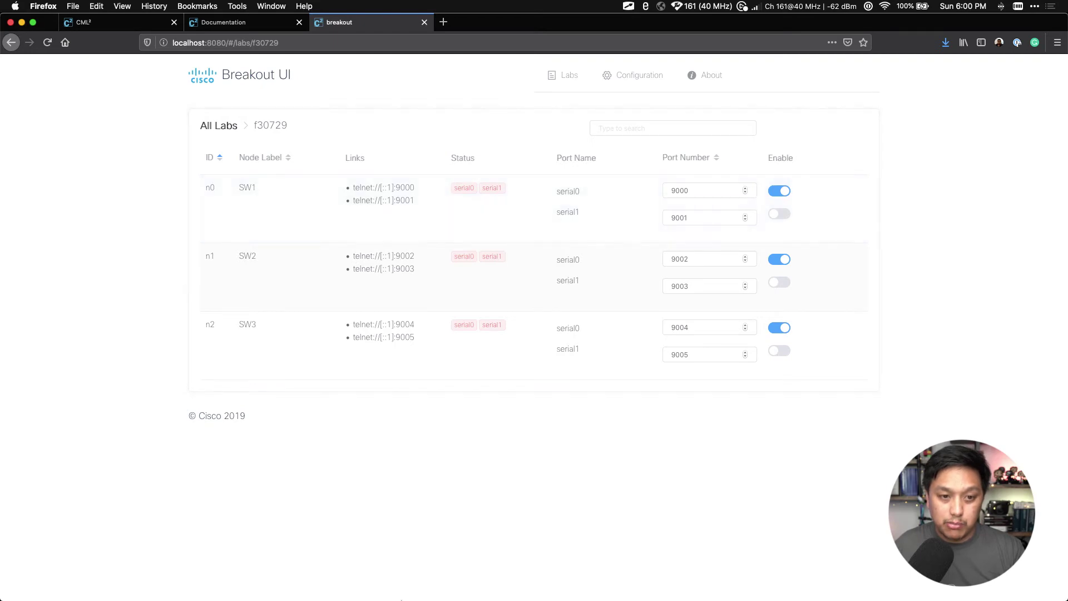
left_click(352, 587)
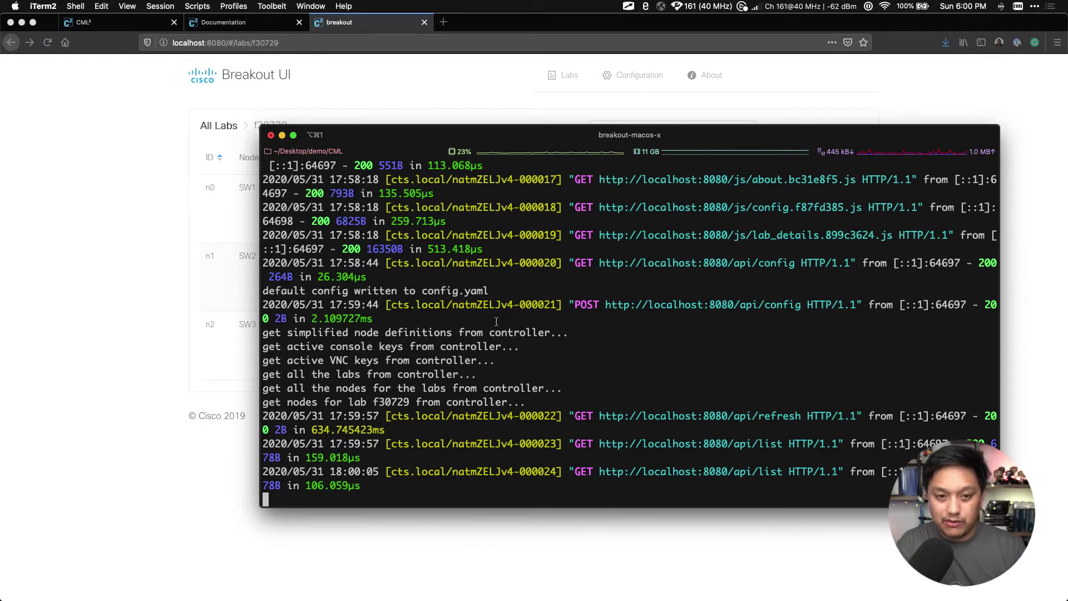
- Open a second iTerm2 tab, view the lab's three-switch topology, and return to Breakout UI
key("super+t")
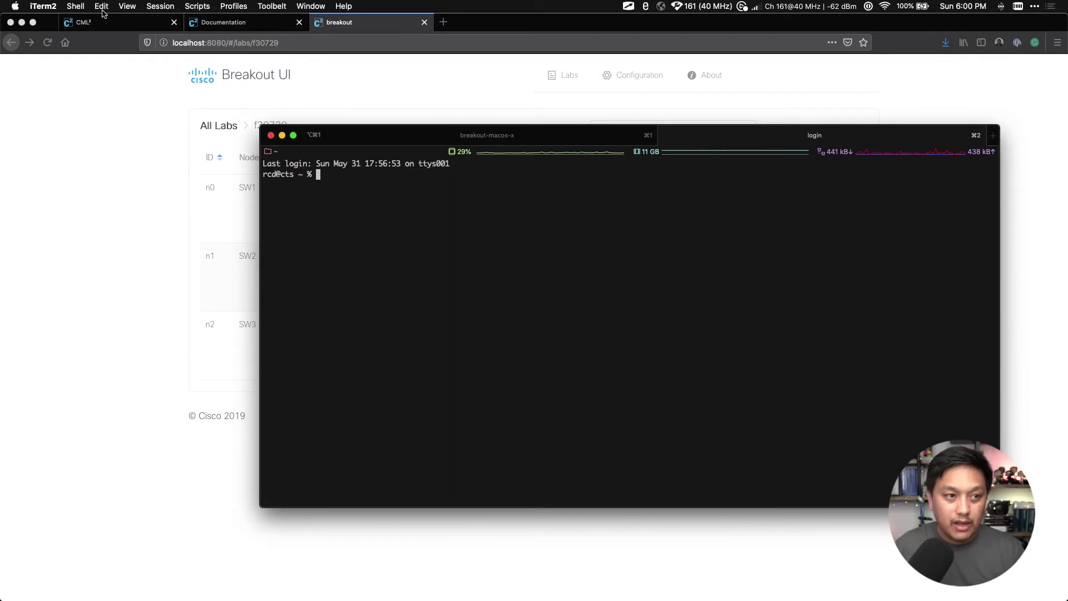
left_click(103, 25)
left_click(164, 281)
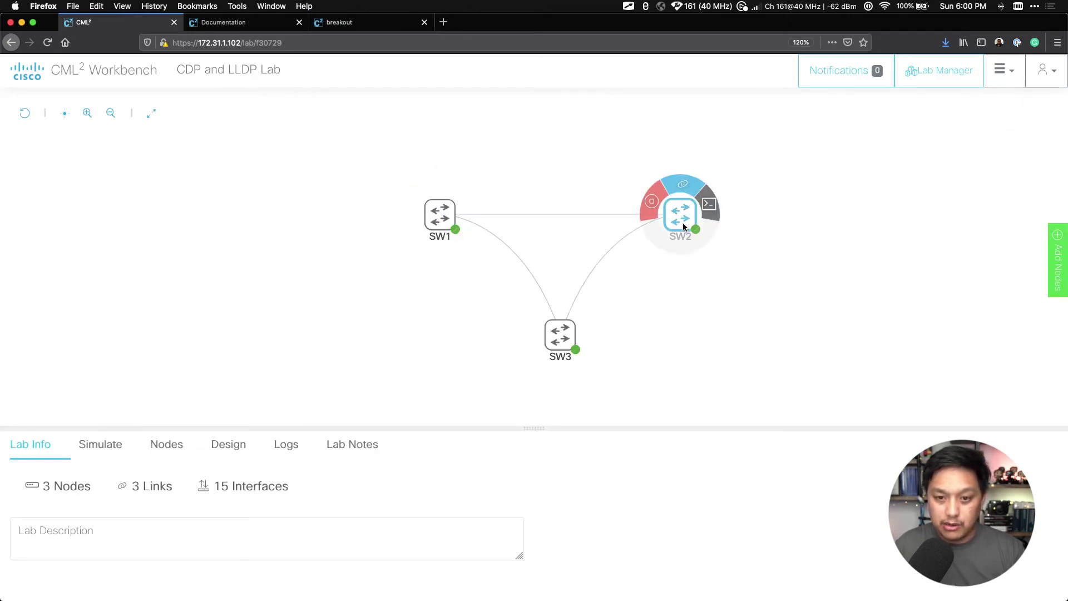
mouse_move(417, 589)
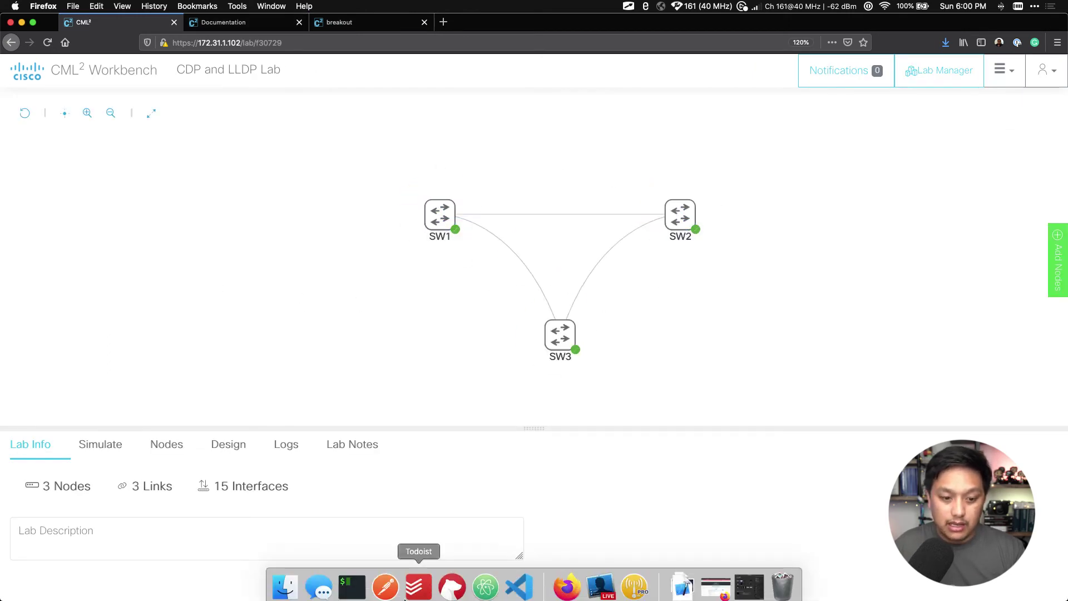
left_click(351, 579)
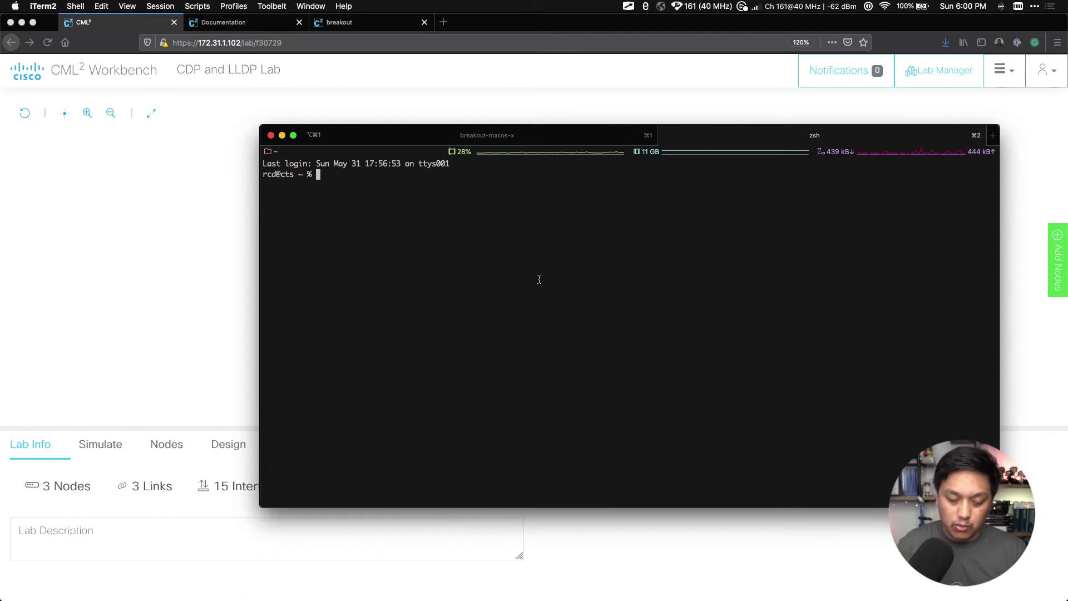
left_click(329, 22)
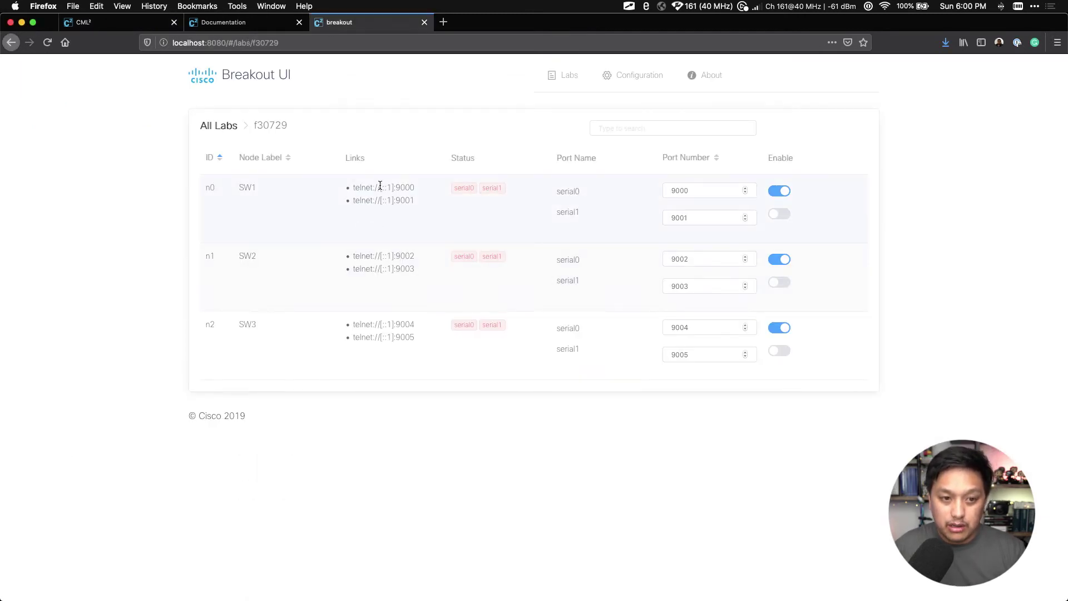
- Run telnet 127.0.0.1 9000 for SW1's console in enlarged iTerm2; zsh reports telnet not found
left_click_drag(411, 188, 352, 188)
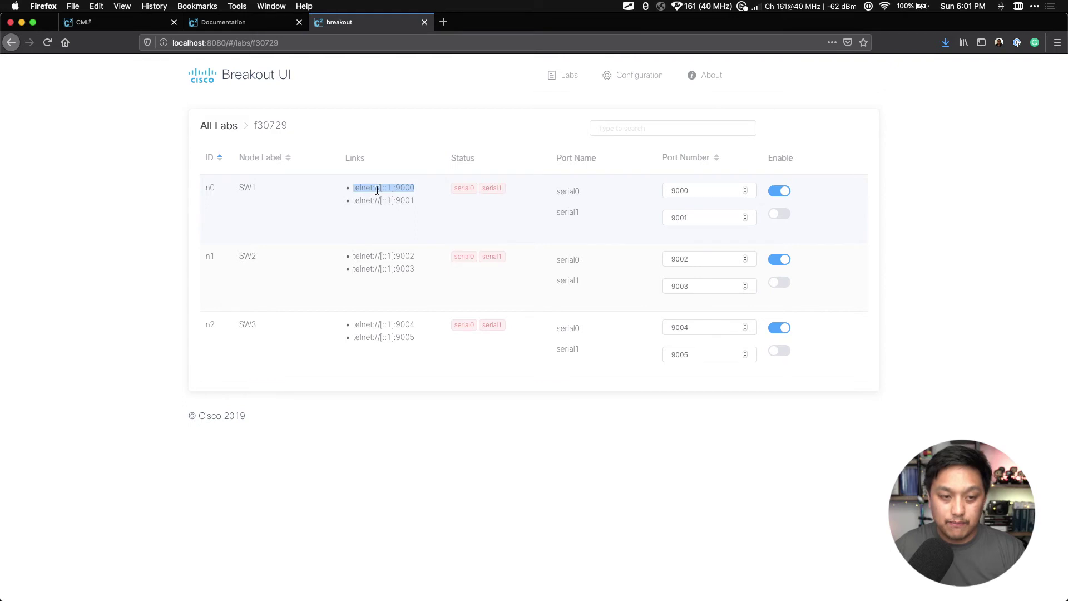
left_click_drag(384, 188, 383, 190)
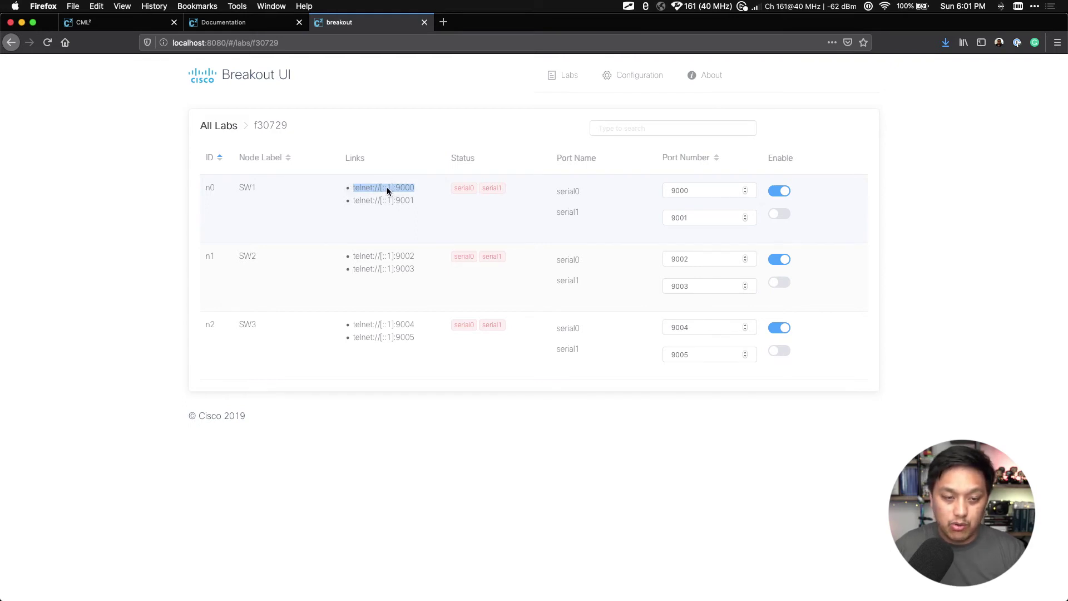
mouse_move(364, 598)
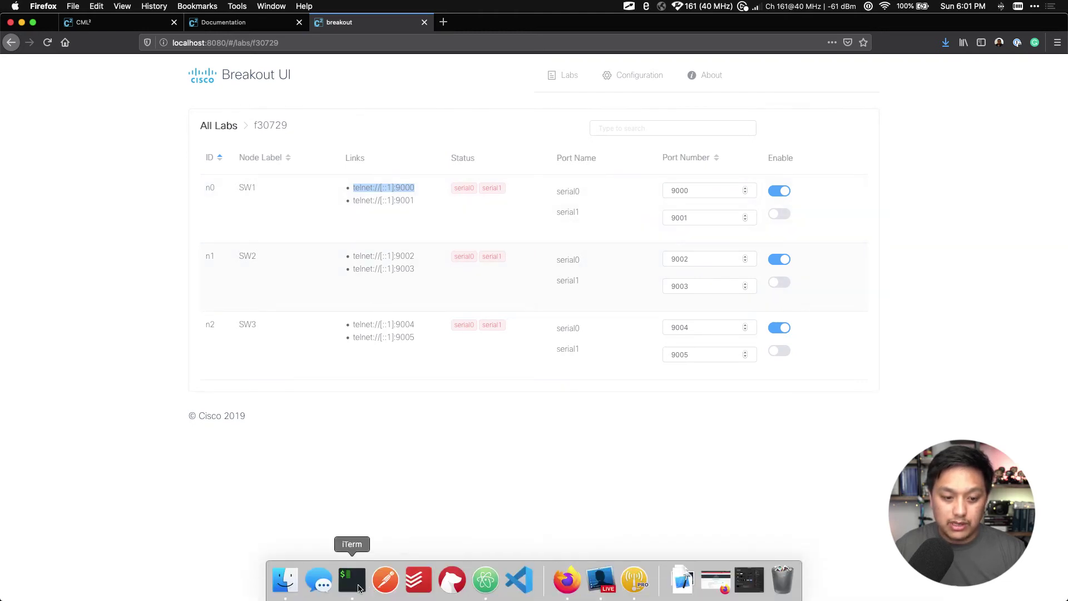
left_click(352, 580)
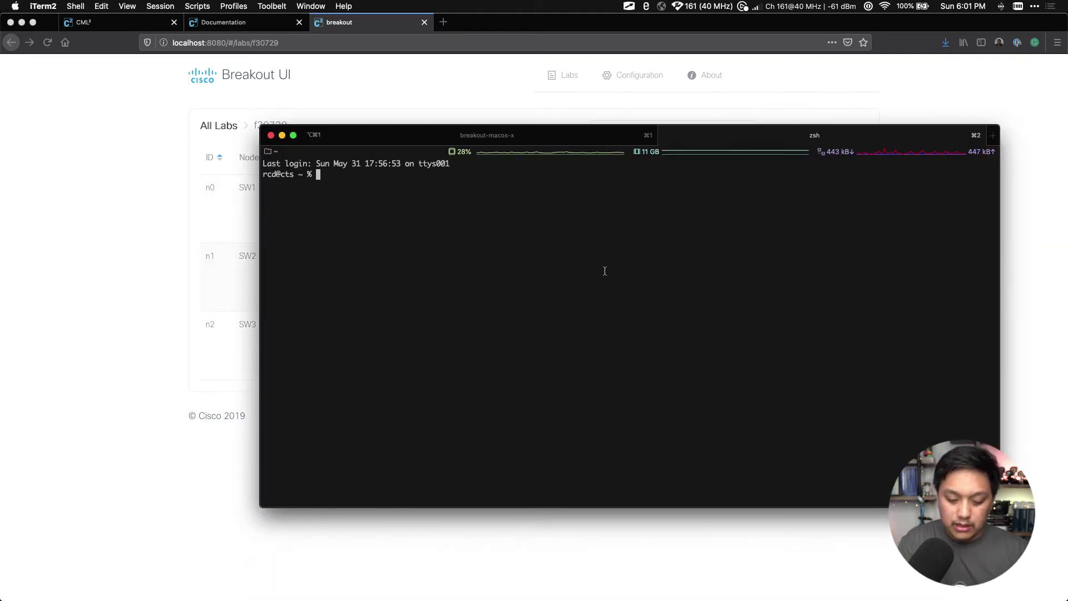
key("super+equal")
key("super+equal")
type("telnet 127.")
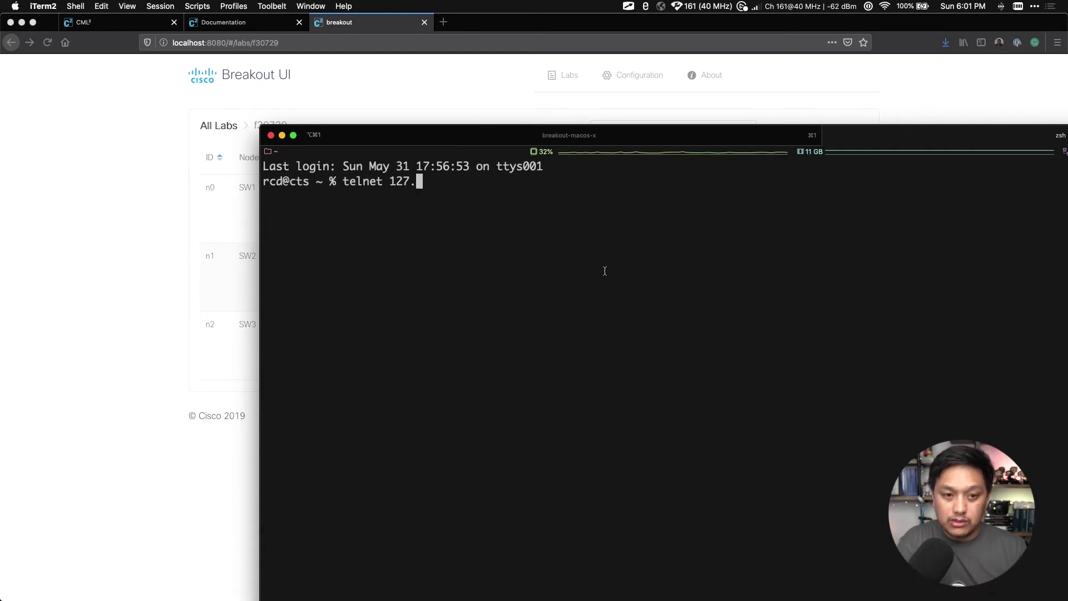
type("0.0.1 ")
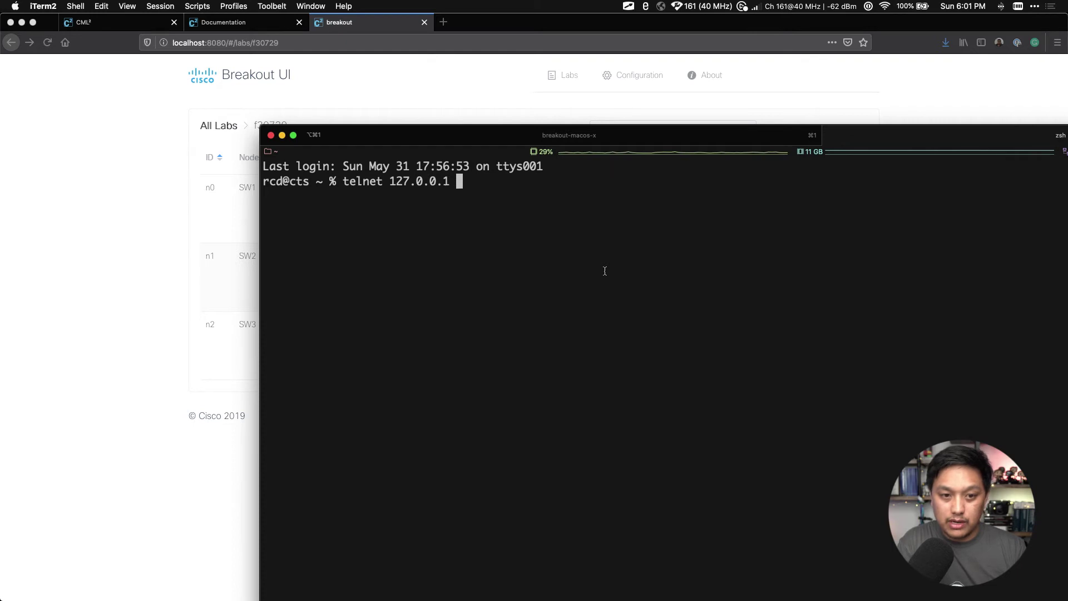
type("9000")
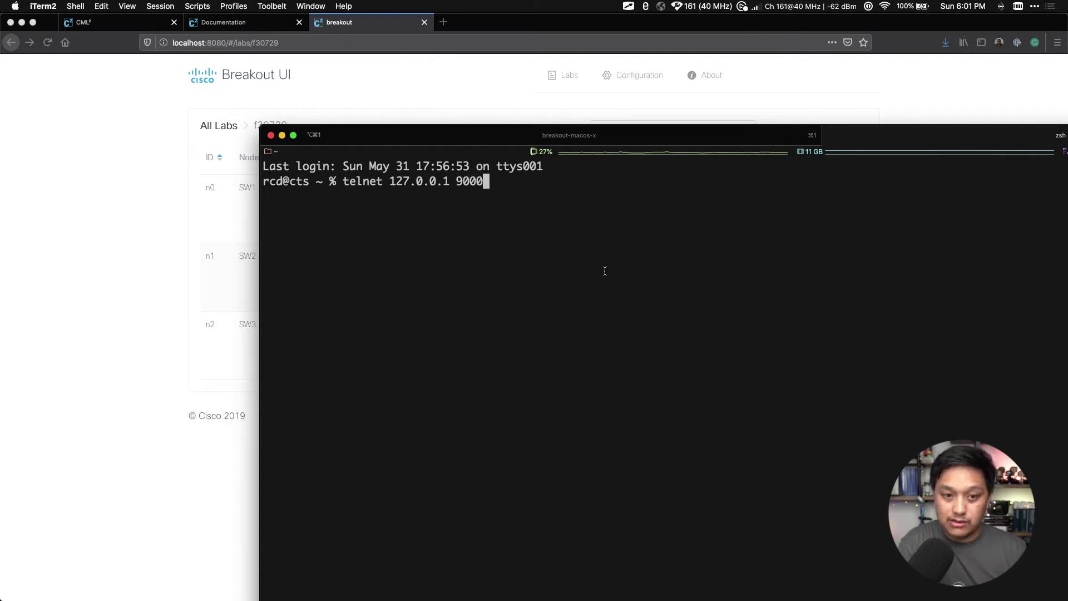
key("Return")
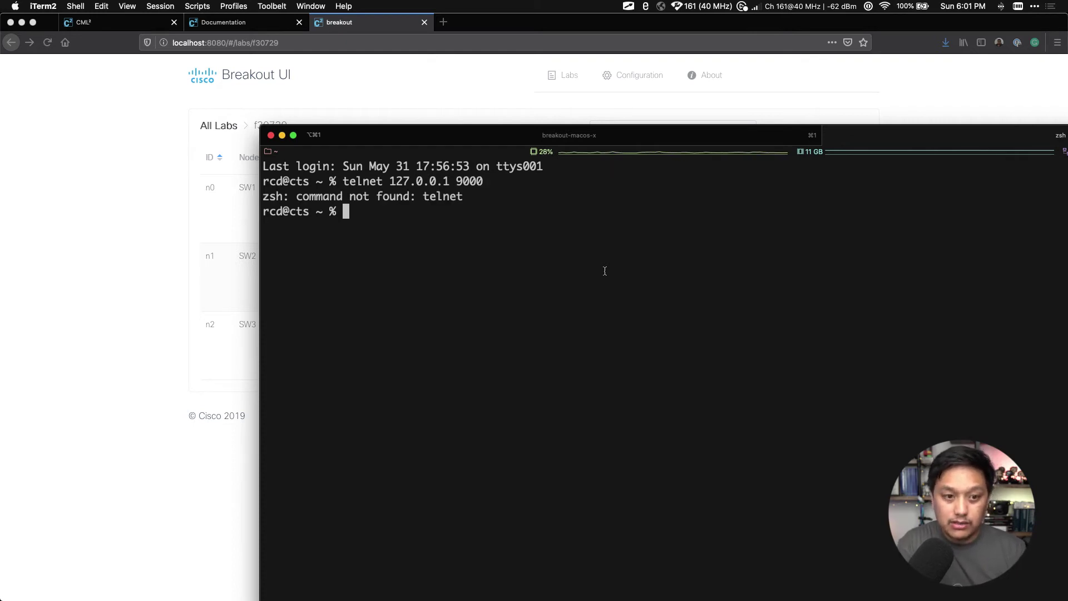
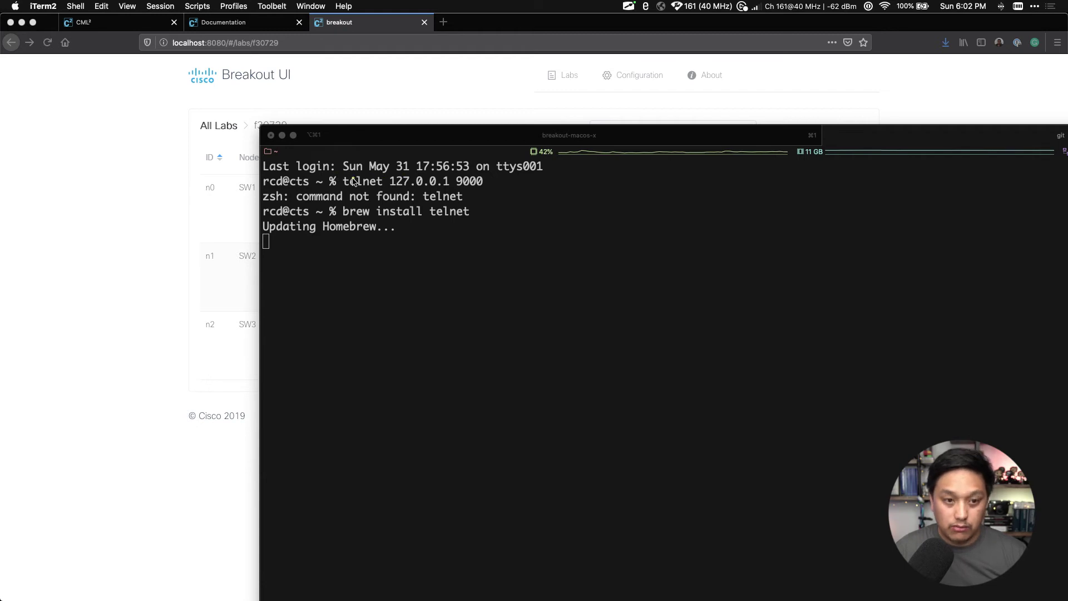
- Annotate the failed telnet 127.0.0.1 9000 command with a box and two arrows
left_click_drag(341, 172, 488, 193)
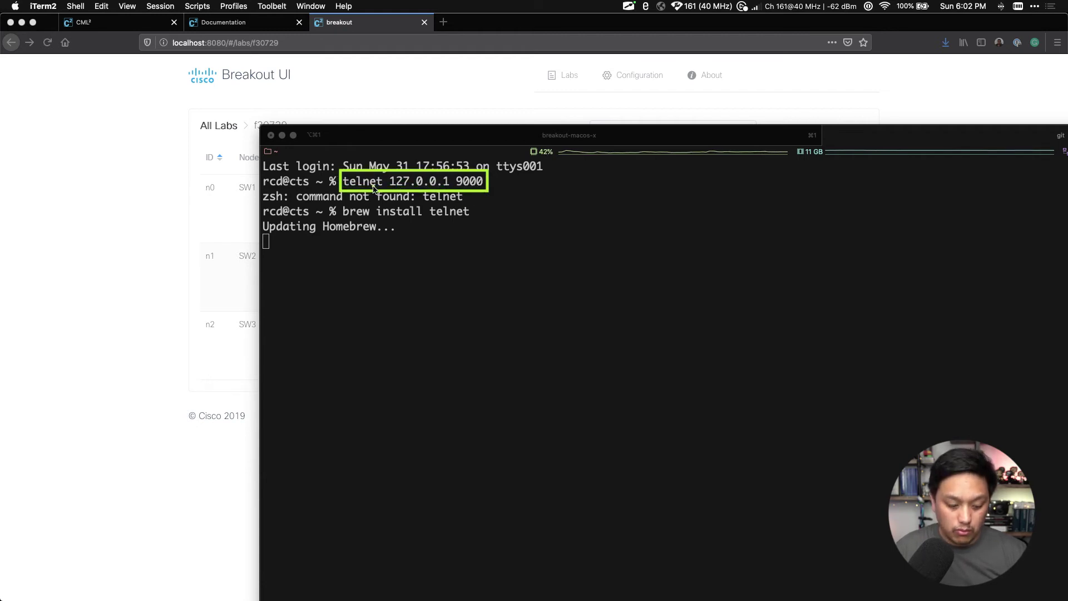
left_click_drag(364, 156, 364, 177)
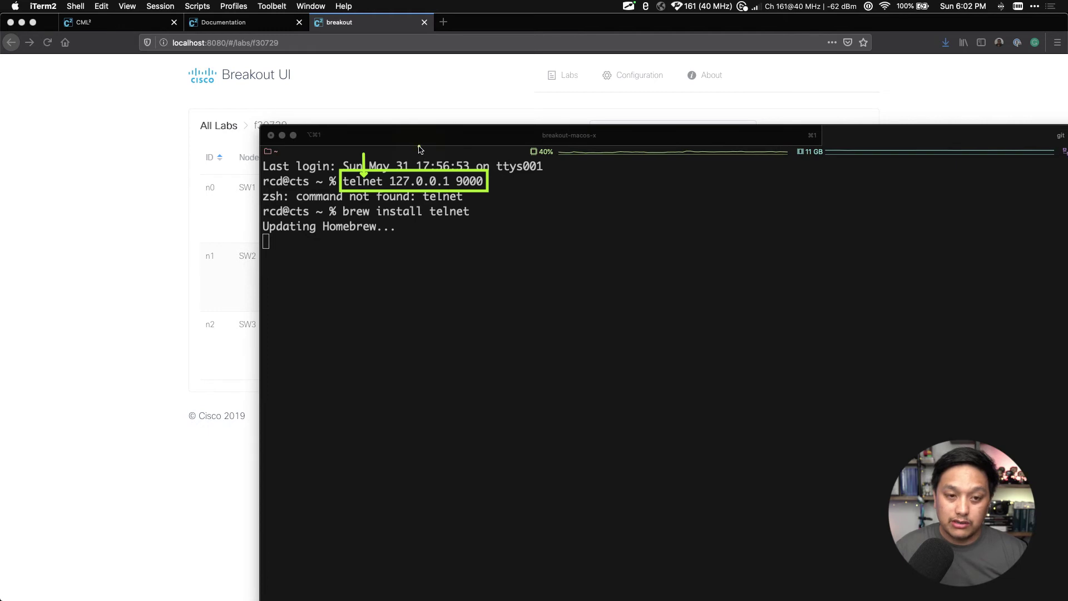
left_click_drag(418, 147, 420, 176)
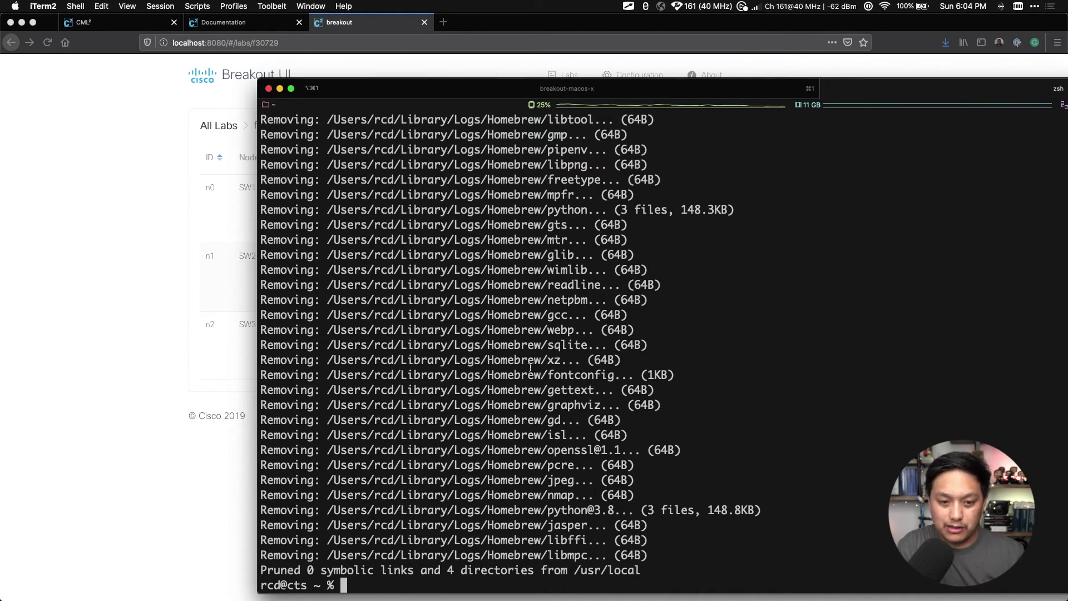
- Clear the screen and rerun telnet 127.0.0.1 9000 from history
key("ctrl+l")
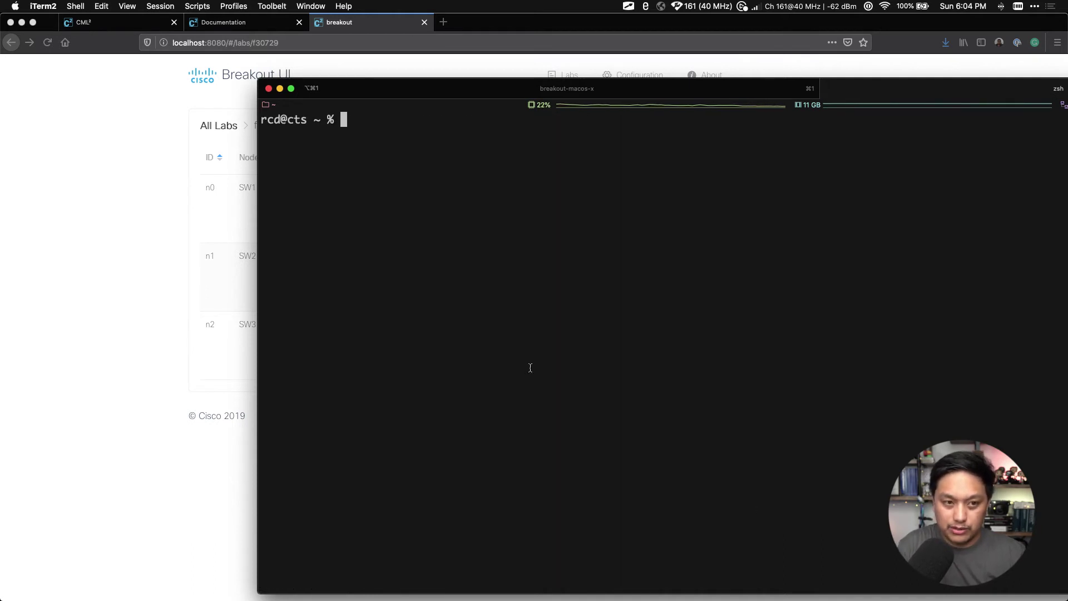
key("Up")
key("Up")
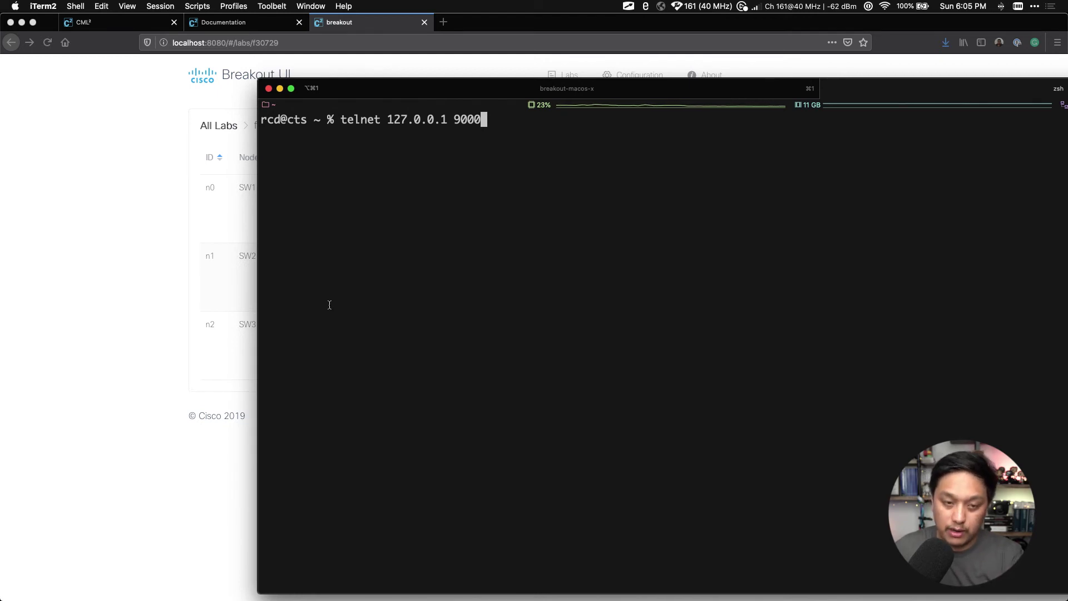
key("Return")
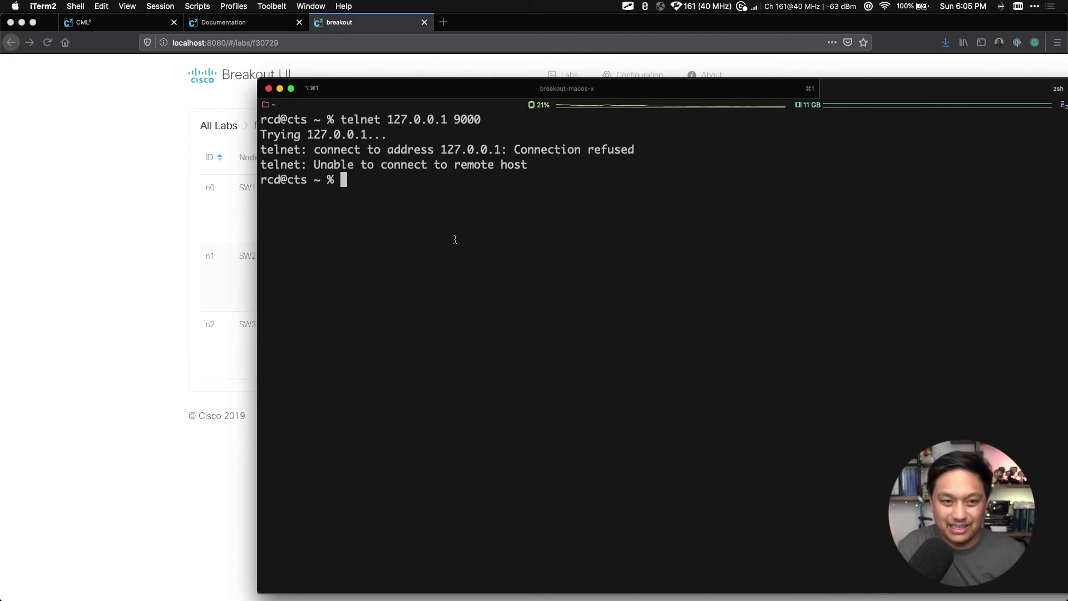
- Run telnet localhost 9000, which is refused
type("telnet localhost")
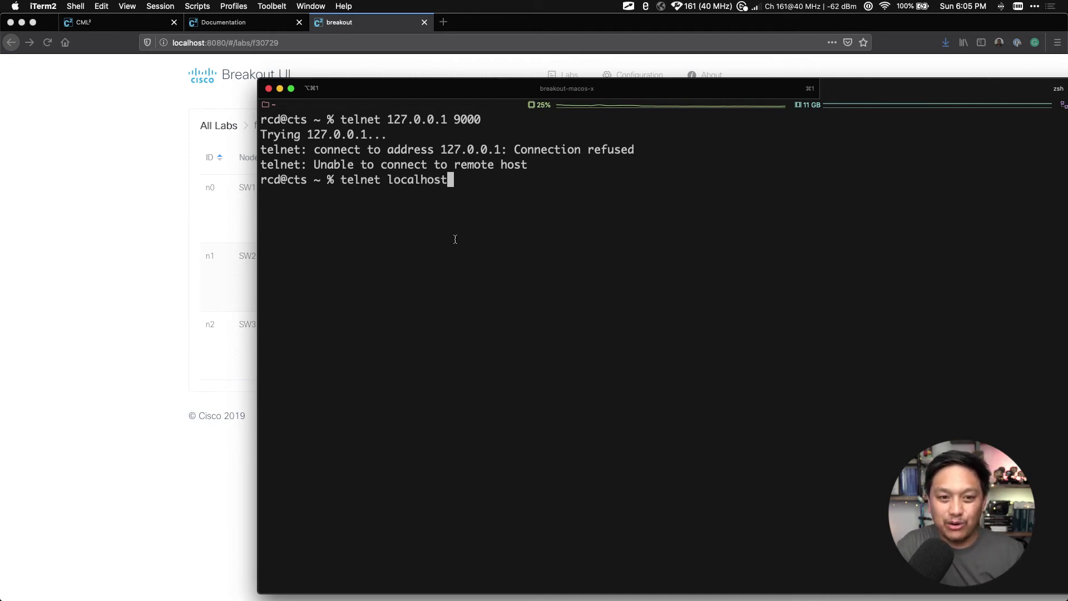
type(" 9000")
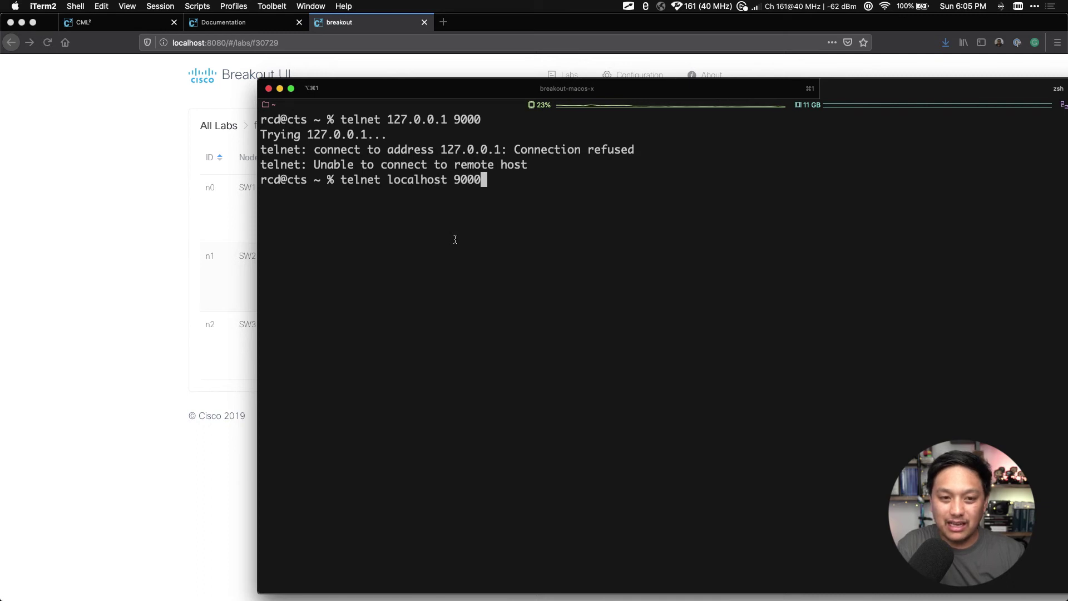
key("super+k")
key("Return")
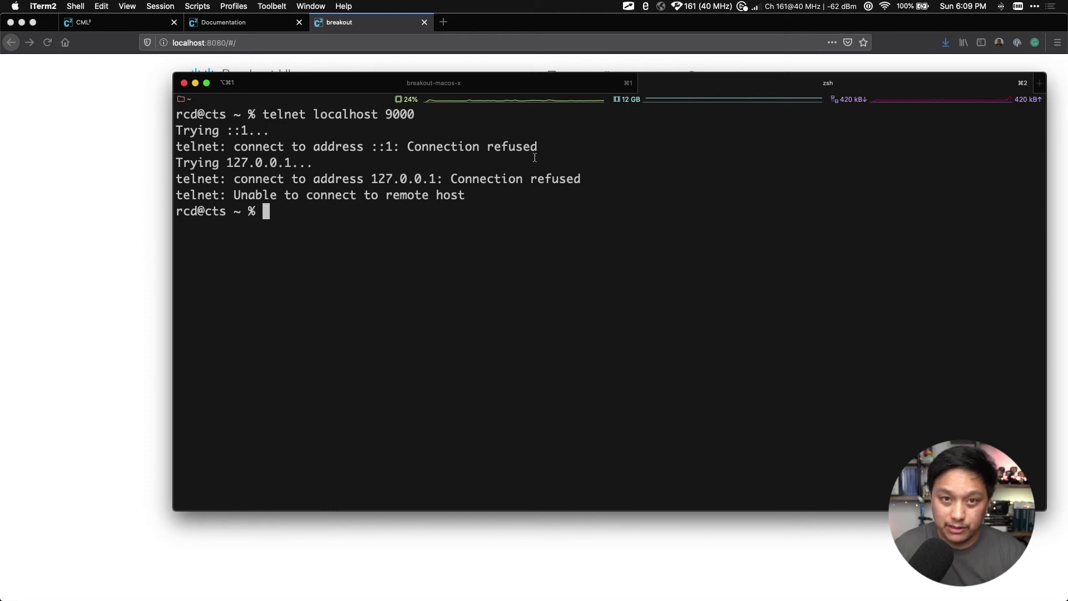
- Turn the CDP and LLDP Lab's Status toggle On in the Breakout UI labs page
left_click(129, 176)
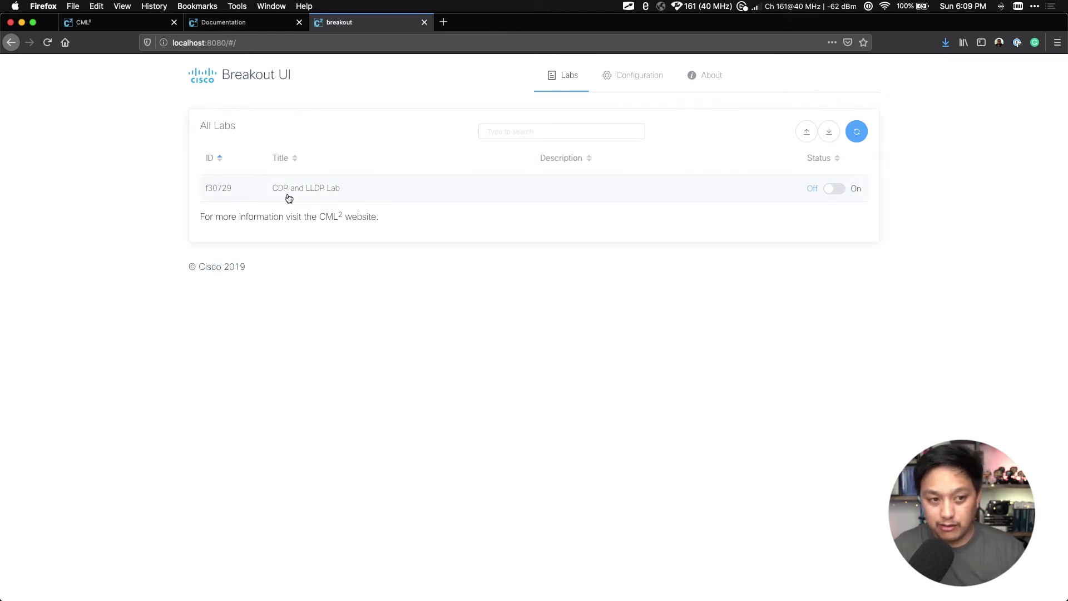
left_click(834, 189)
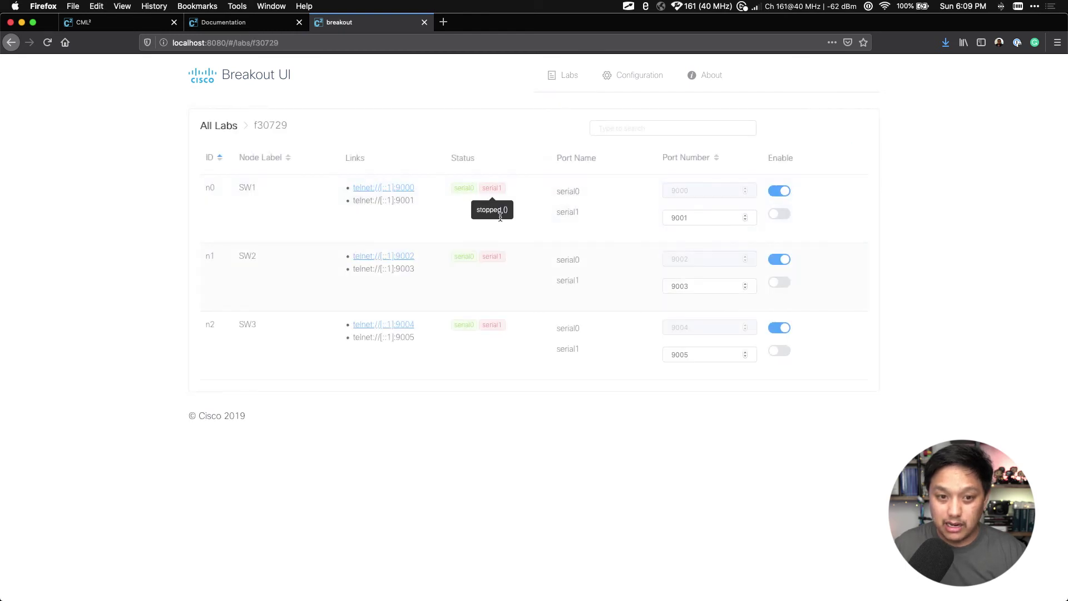
mouse_move(463, 188)
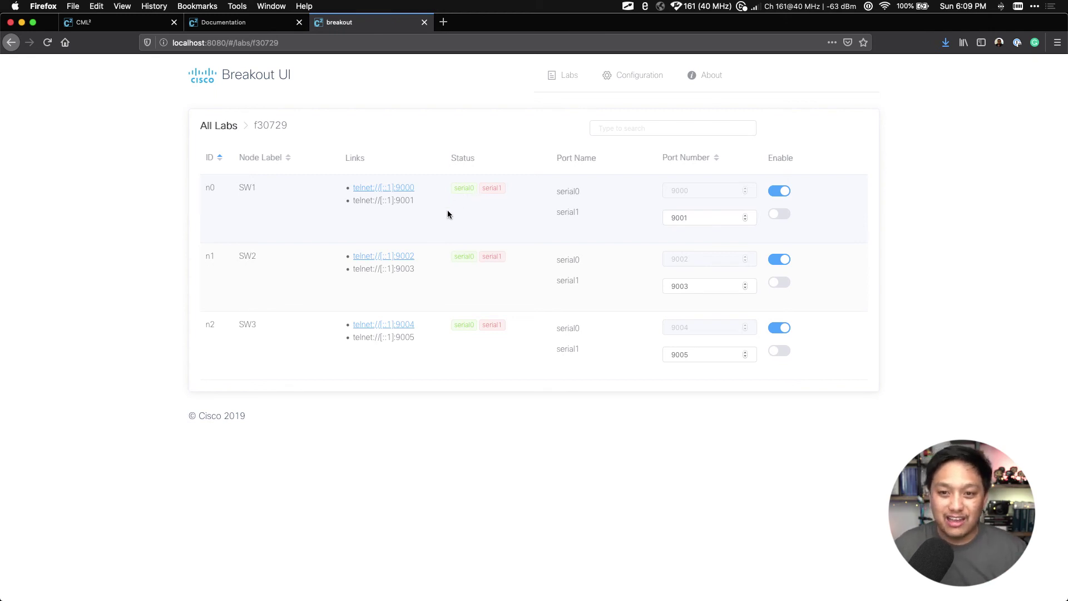
- Clear the terminal and telnet to localhost 9000 to reach SW1's prompt
left_click(340, 581)
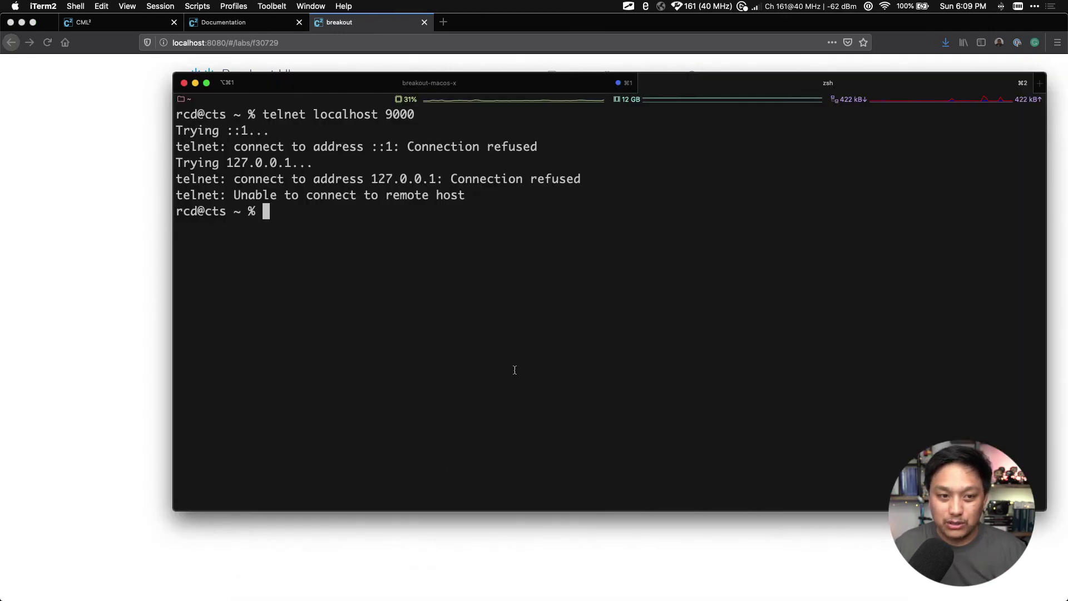
key("ctrl+l")
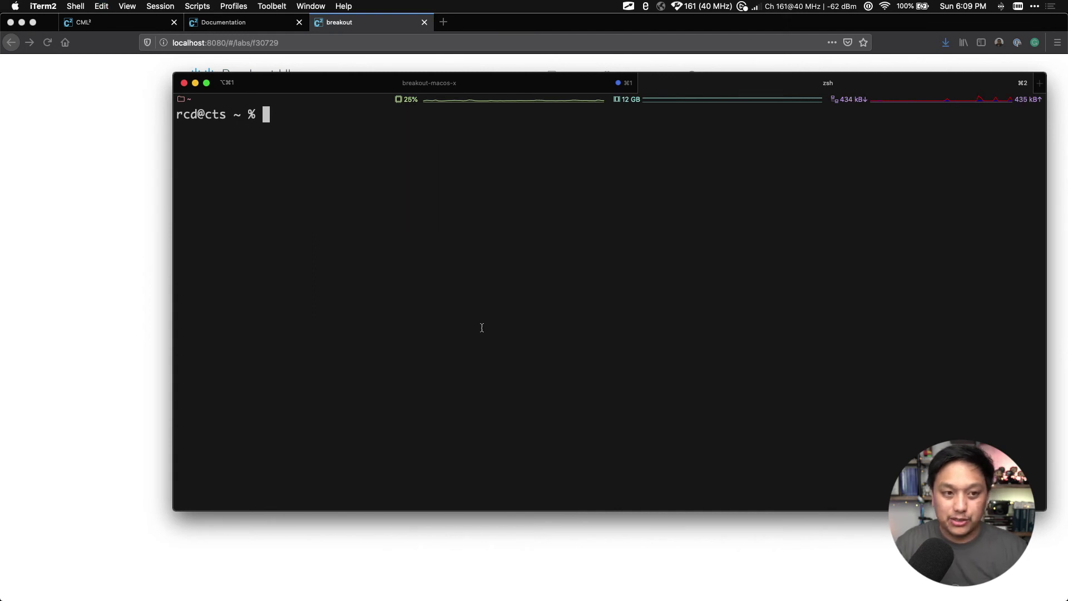
key("Up")
key("Return")
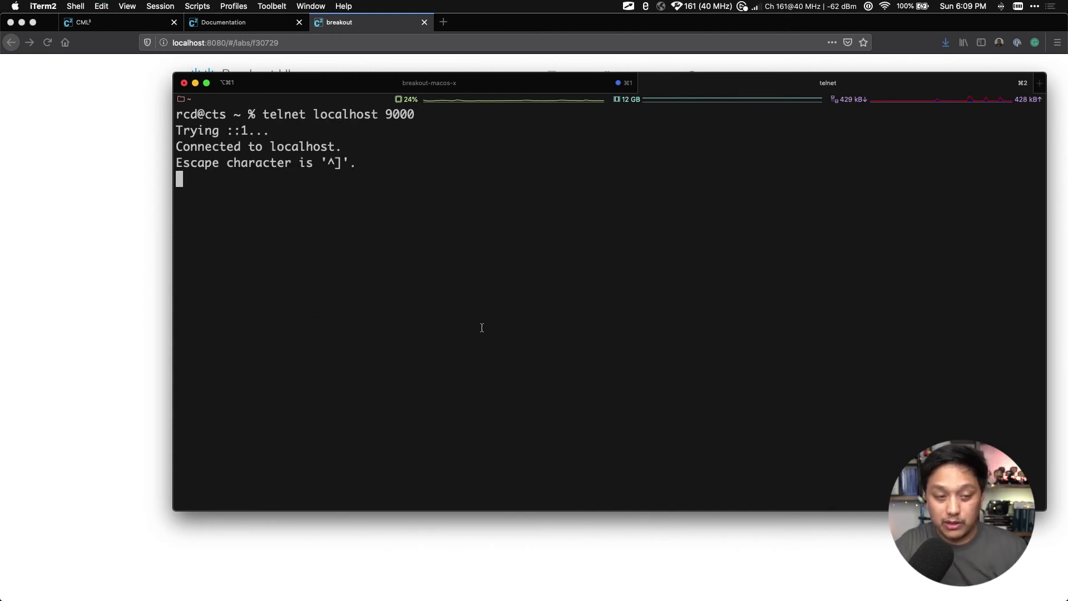
key("Return")
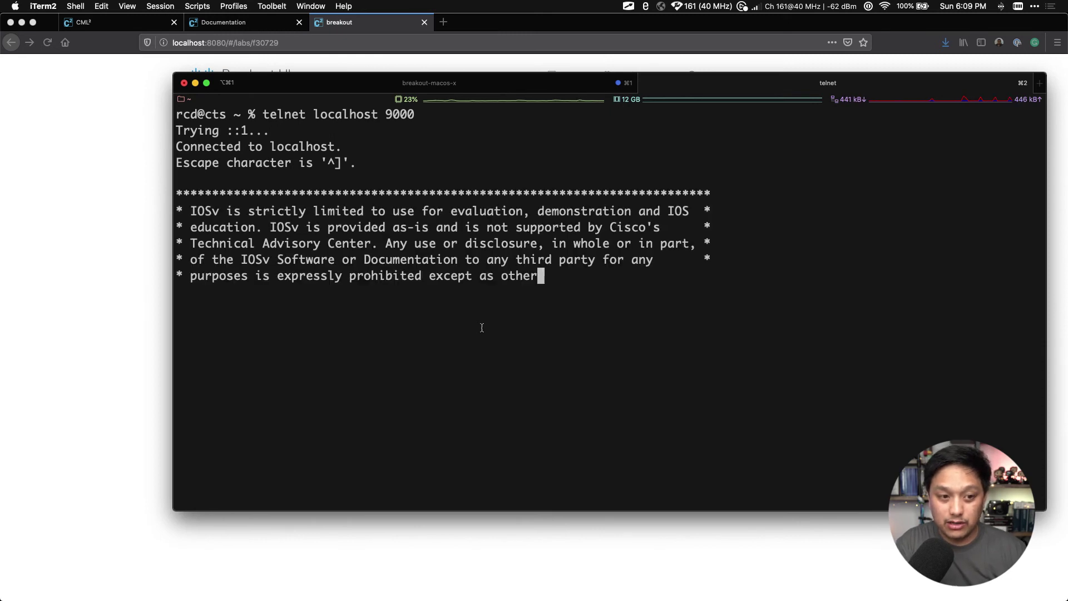
- On SW1, enter enable mode and run show ip int brief and show cdp neigh
type("en")
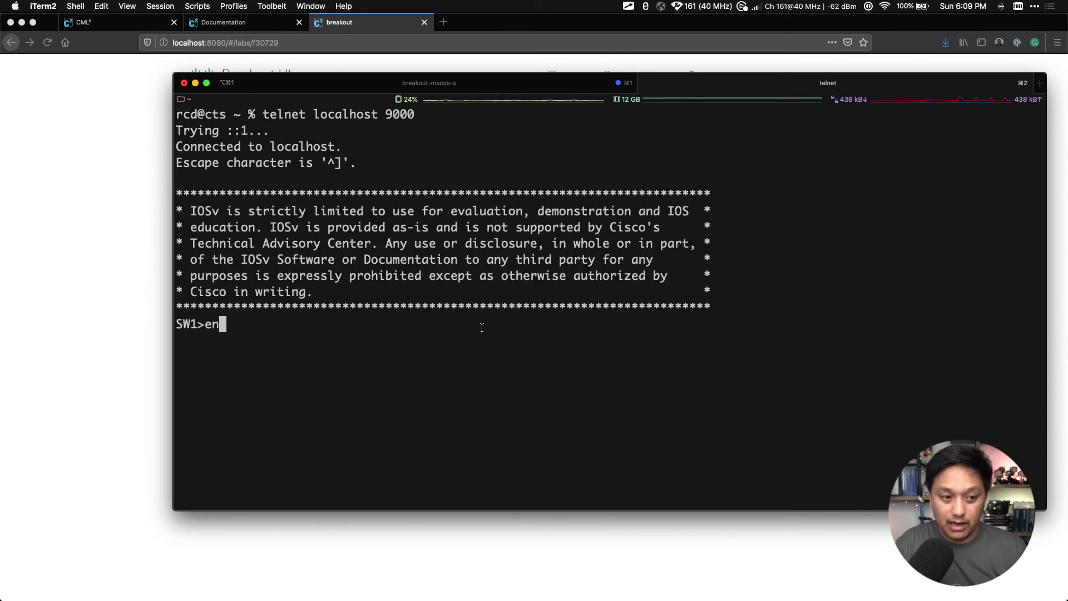
key("Return")
type("show ip int brief")
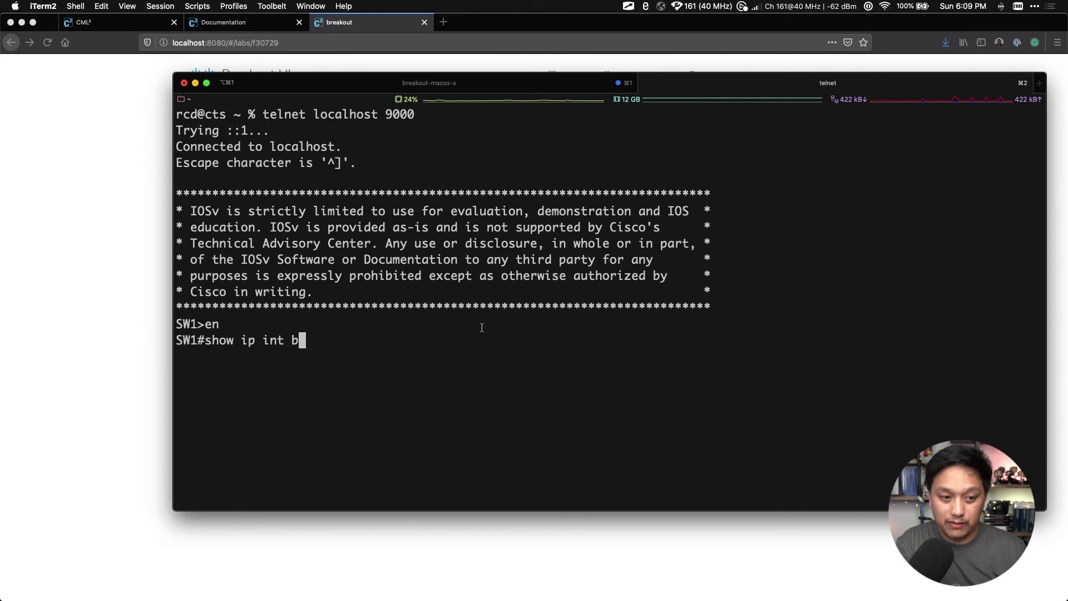
key("Return")
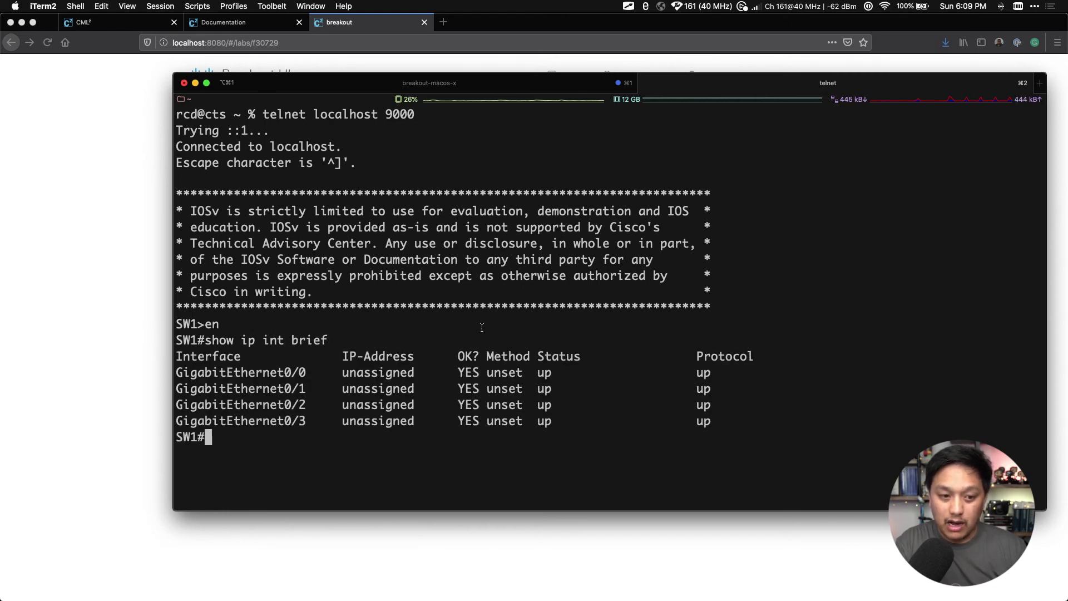
type("show cdp")
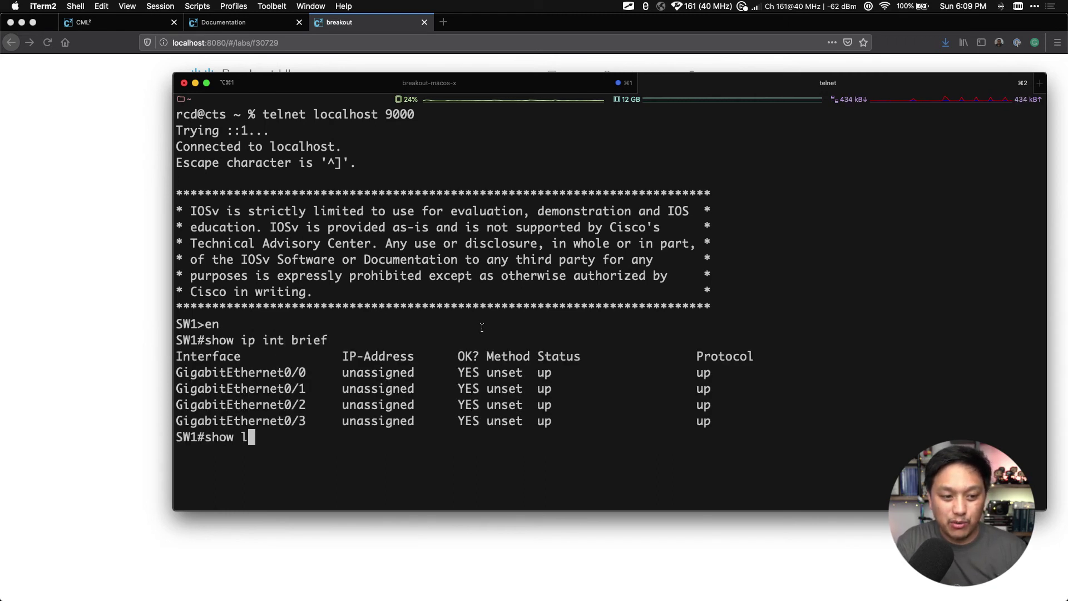
type(" neigh")
key("Return")
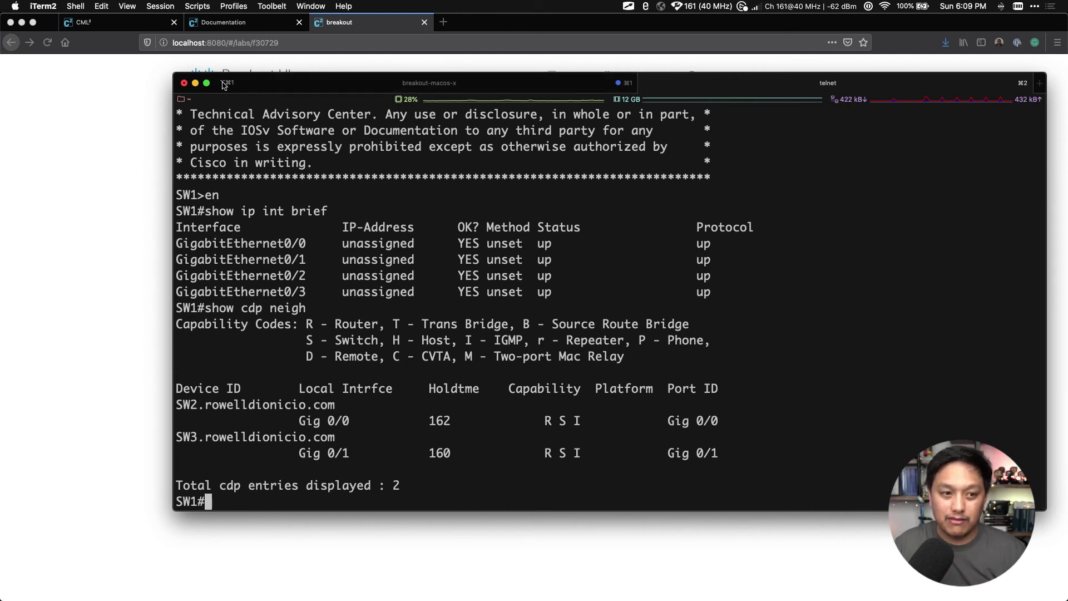
left_click_drag(223, 84, 227, 67)
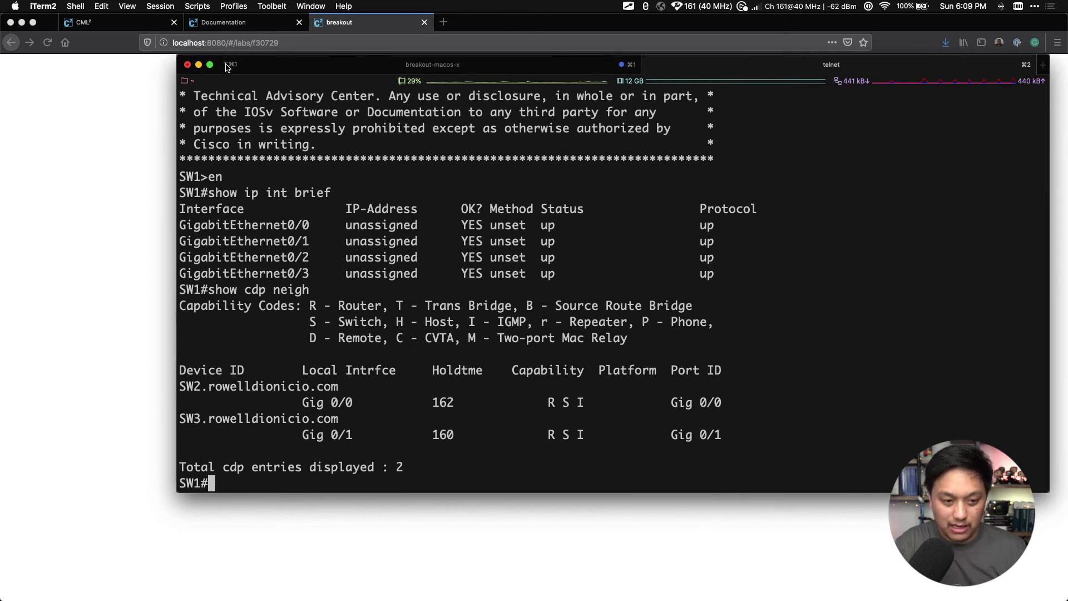
- In a split pane, telnet to SW2 on localhost 9002 and enter enable mode
key("super+d")
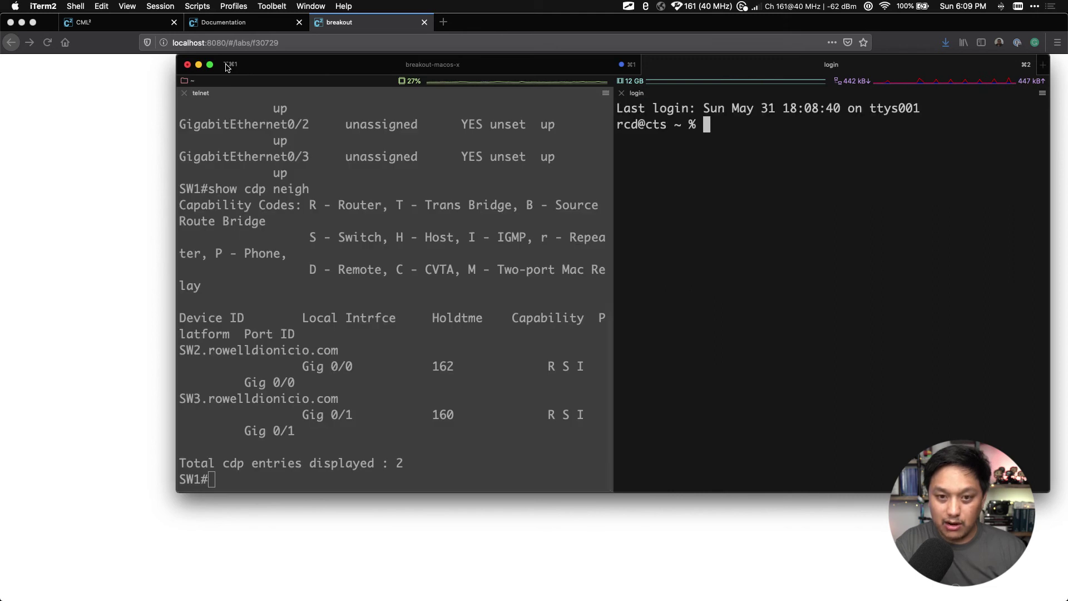
type("telnet ")
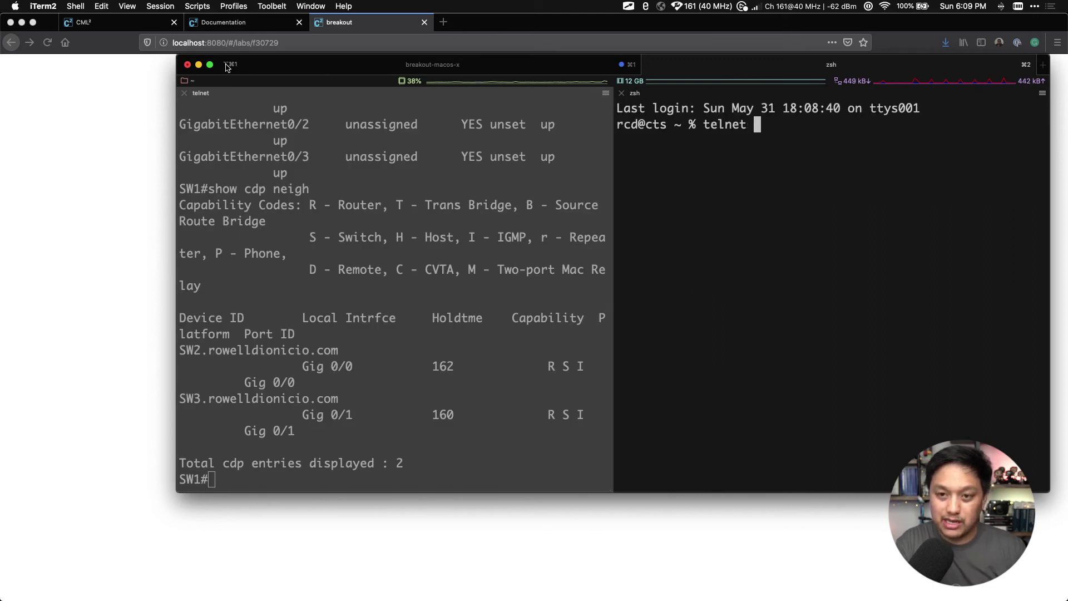
type("local")
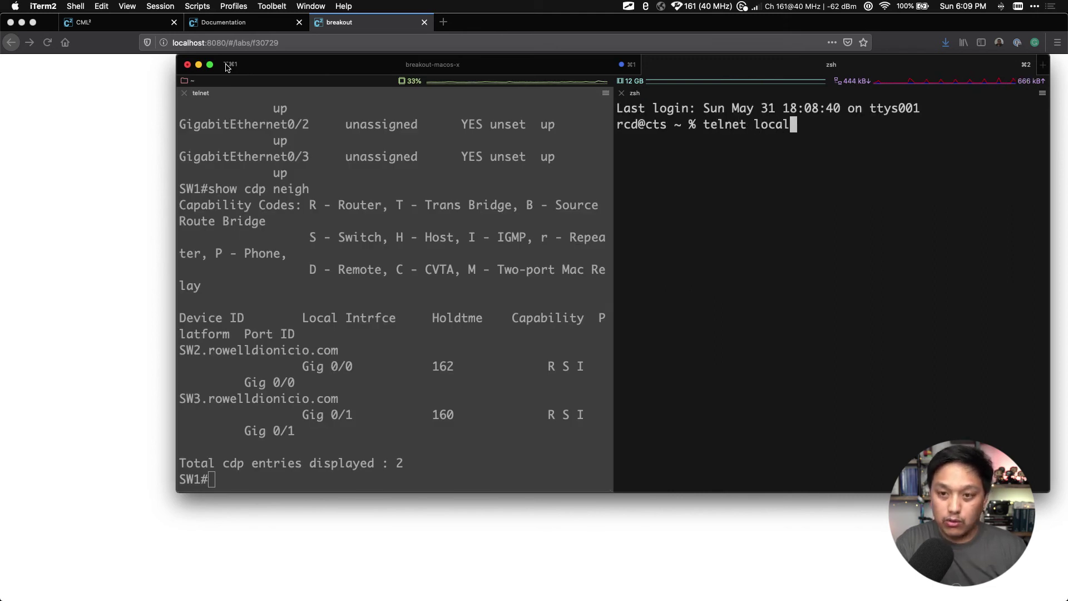
type("host 900")
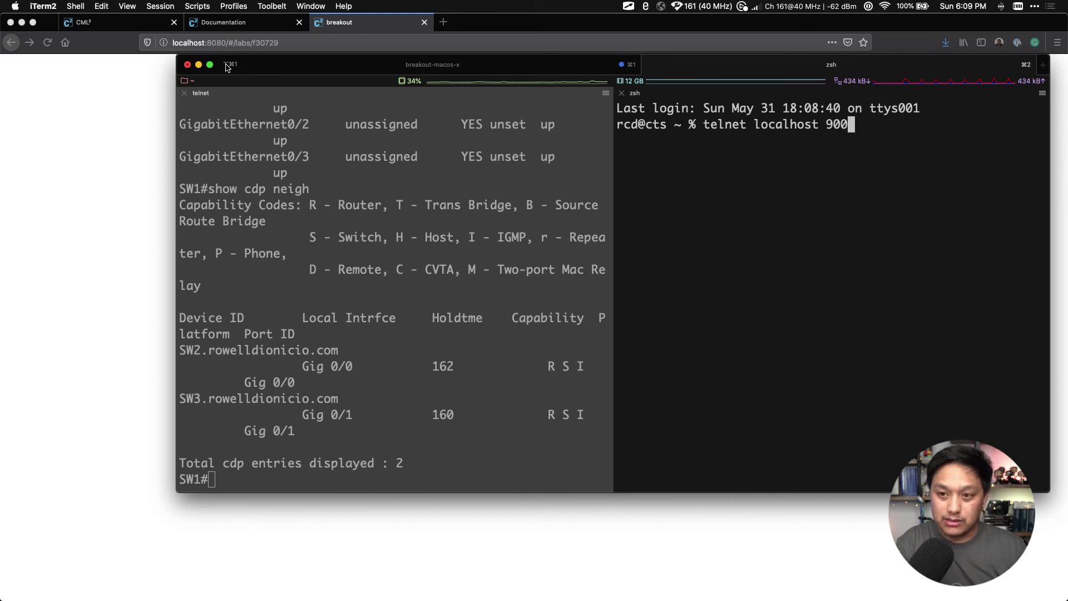
type("2")
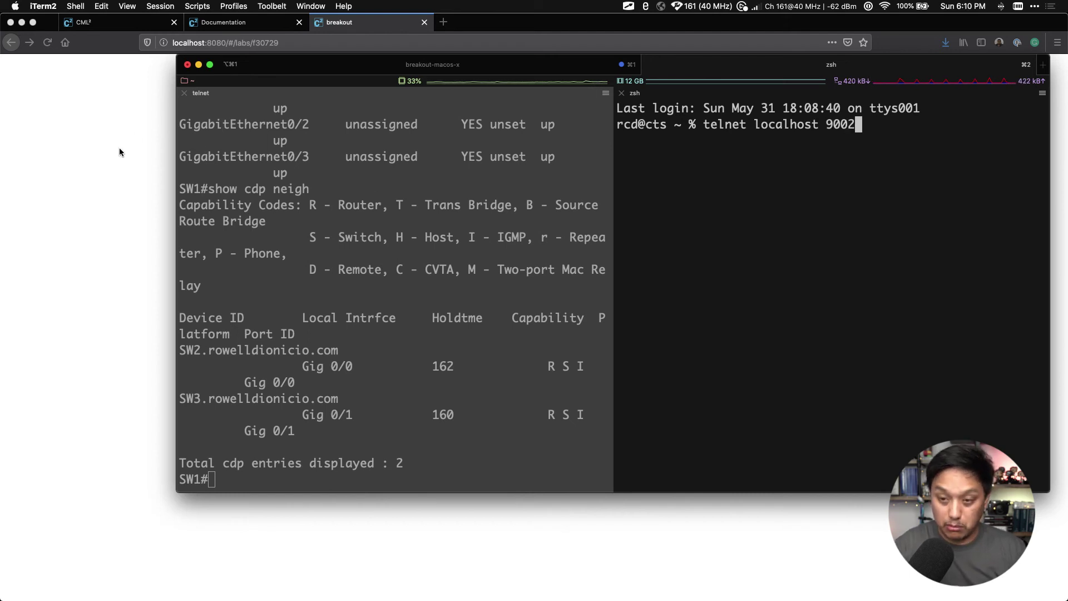
key("Return")
key("Return")
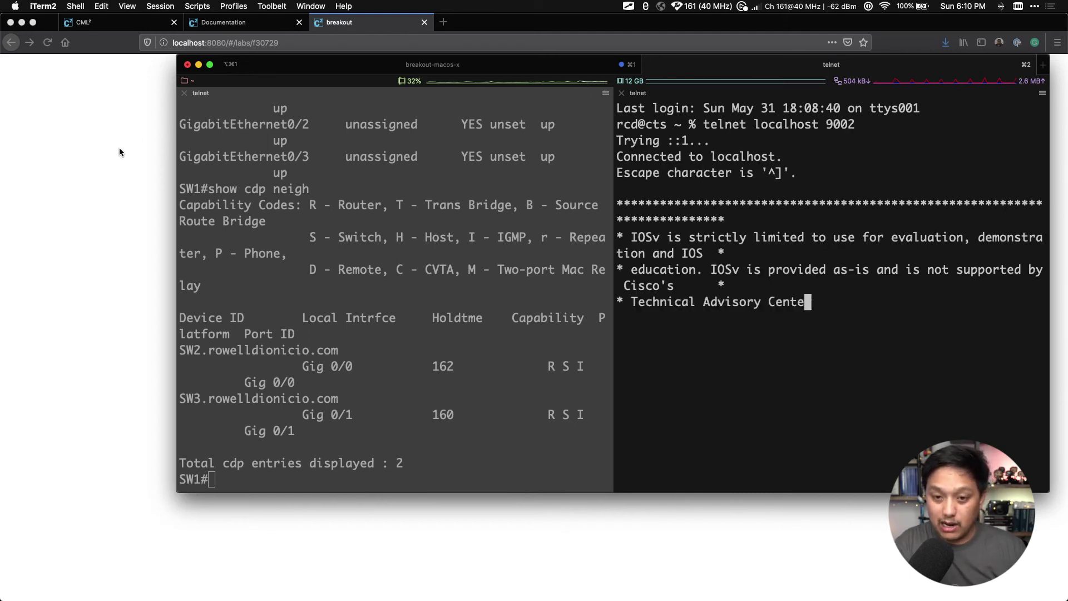
type("en")
key("Return")
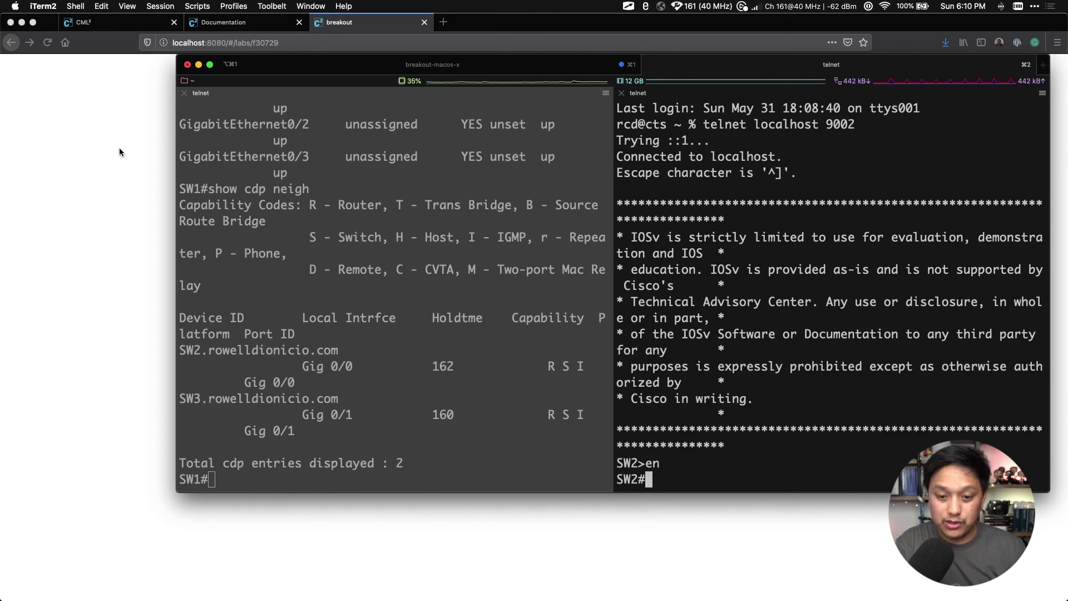
- Run show cdp on SW2, then view the breakout-macos-x server log tab
type("show cdp")
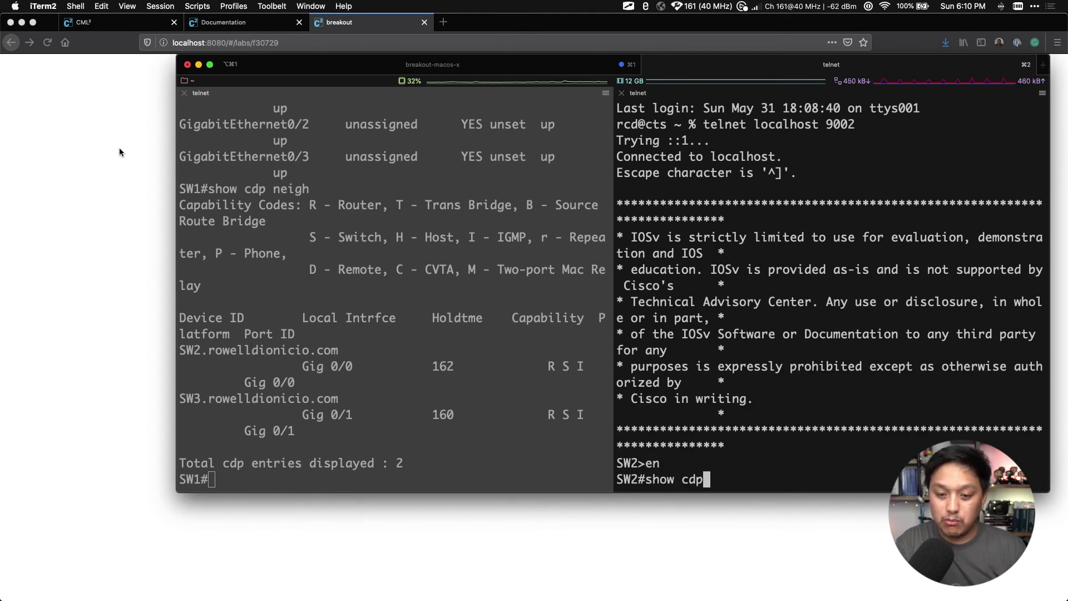
key("Return")
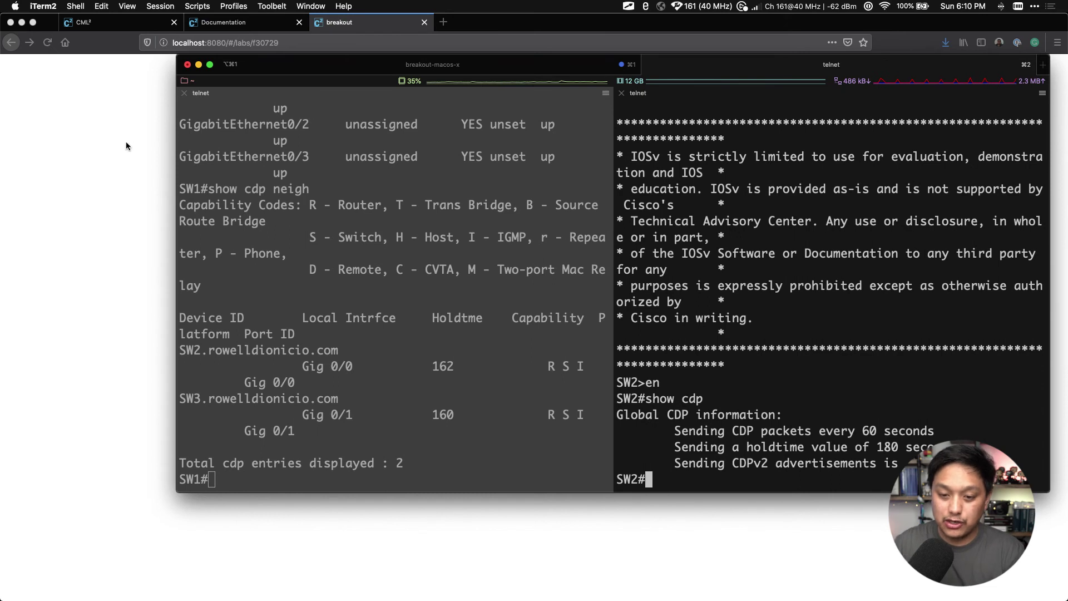
left_click_drag(232, 64, 174, 71)
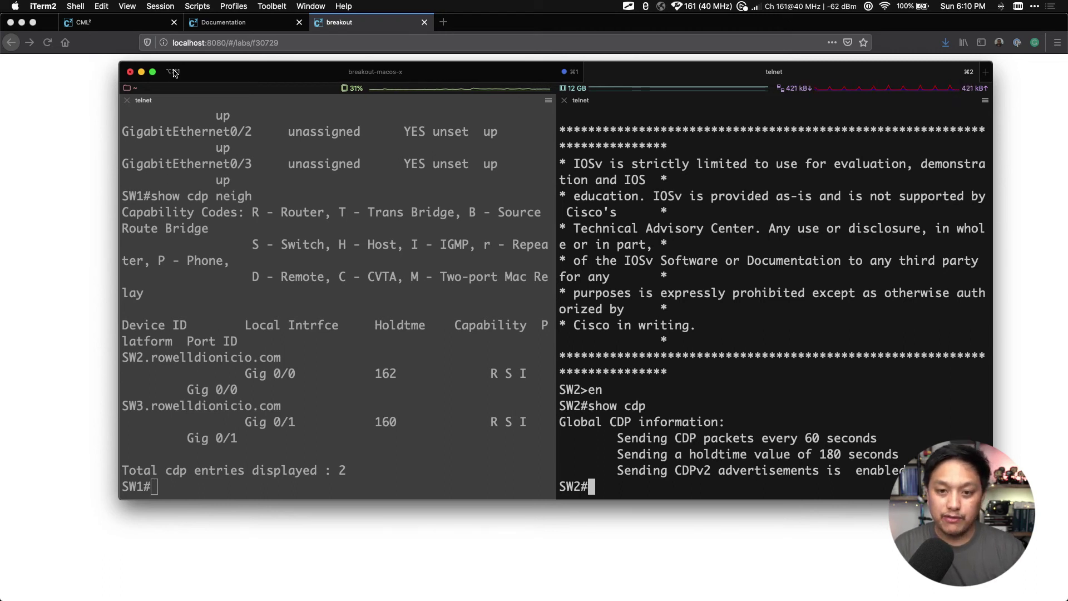
left_click(376, 71)
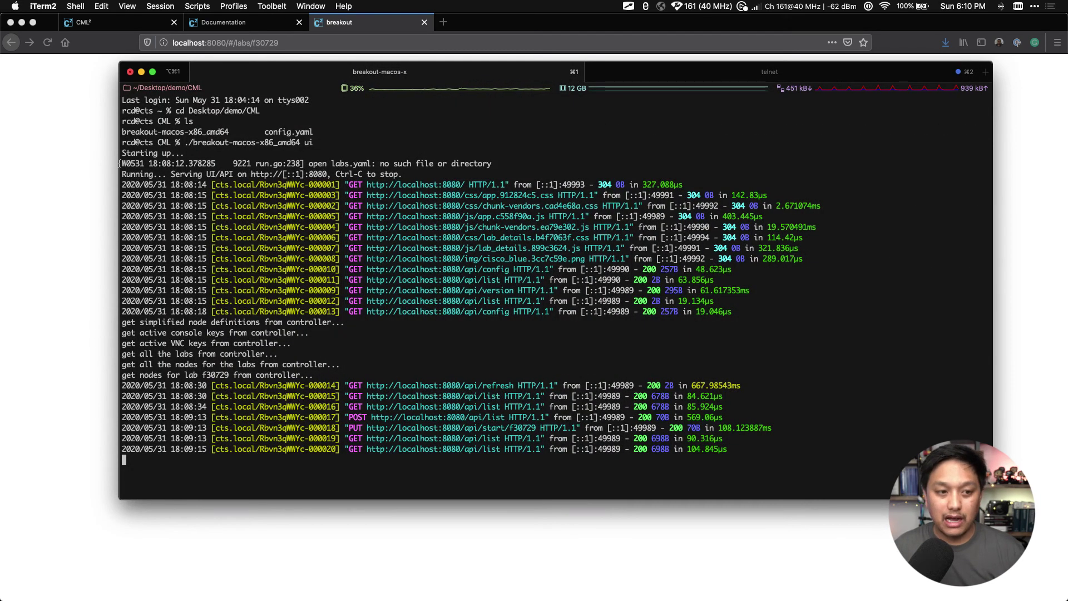
- Go to the CML² Lab Manager dashboard and open its Tools list
left_click(89, 176)
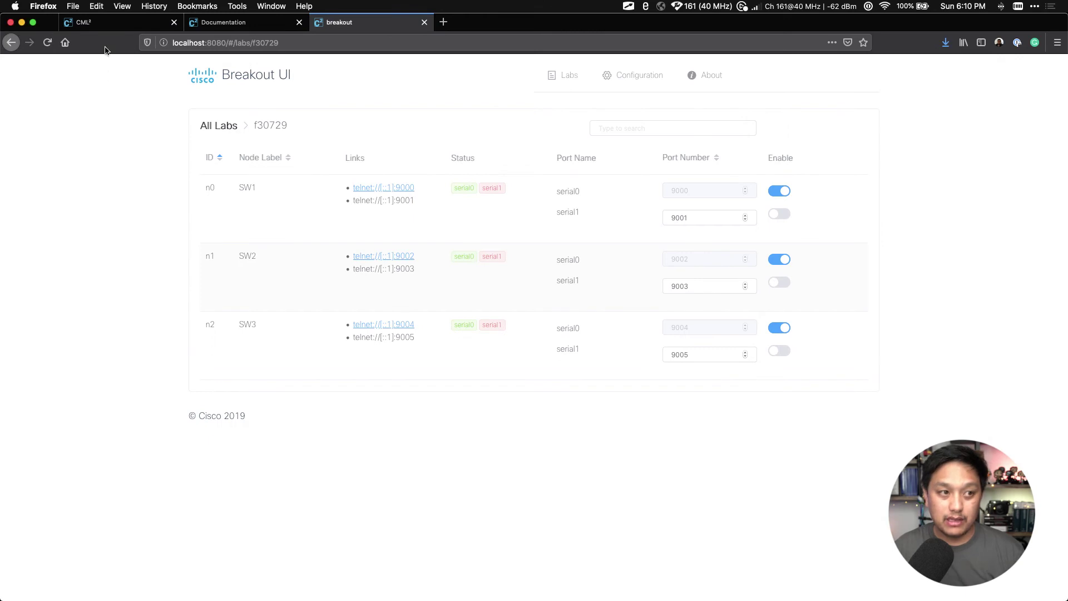
key("super+1")
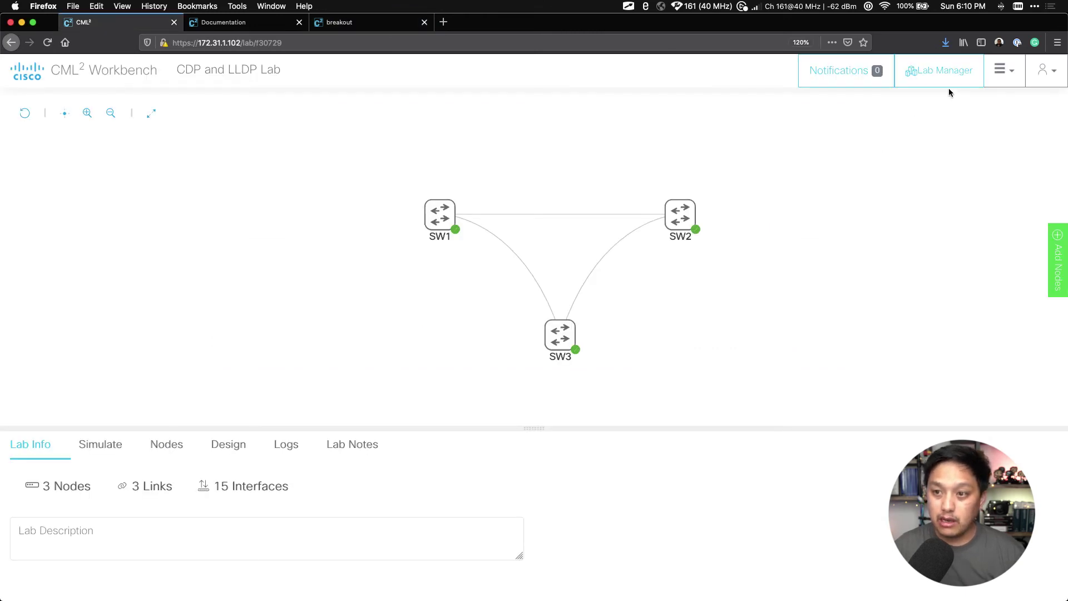
left_click(949, 78)
left_click(995, 71)
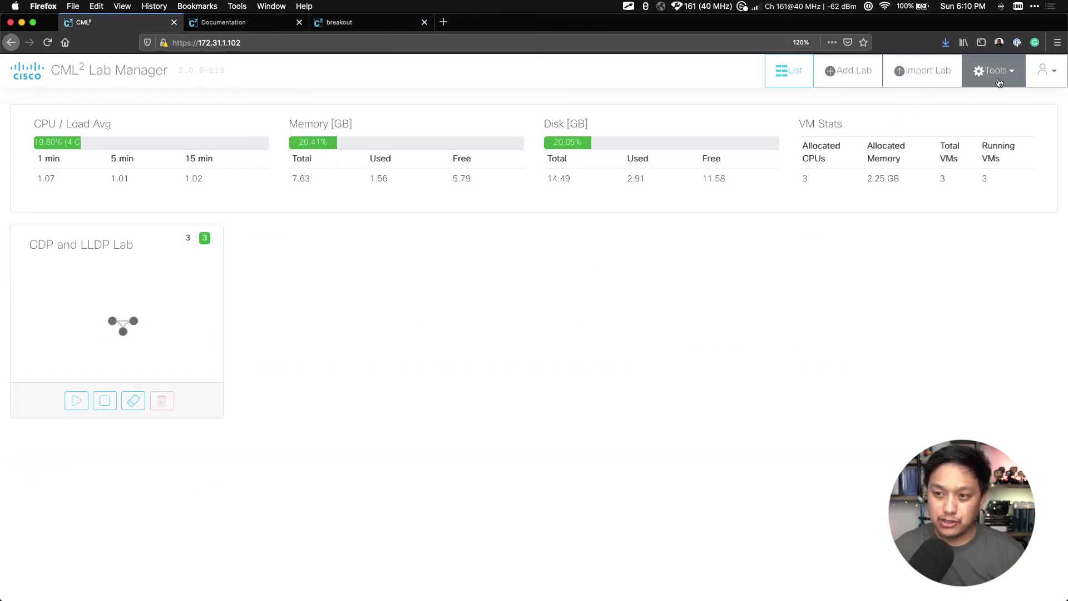
- Read through the breakout documentation, then return to the Breakout UI lab page
left_click(228, 23)
scroll(346, 362, "down", 1)
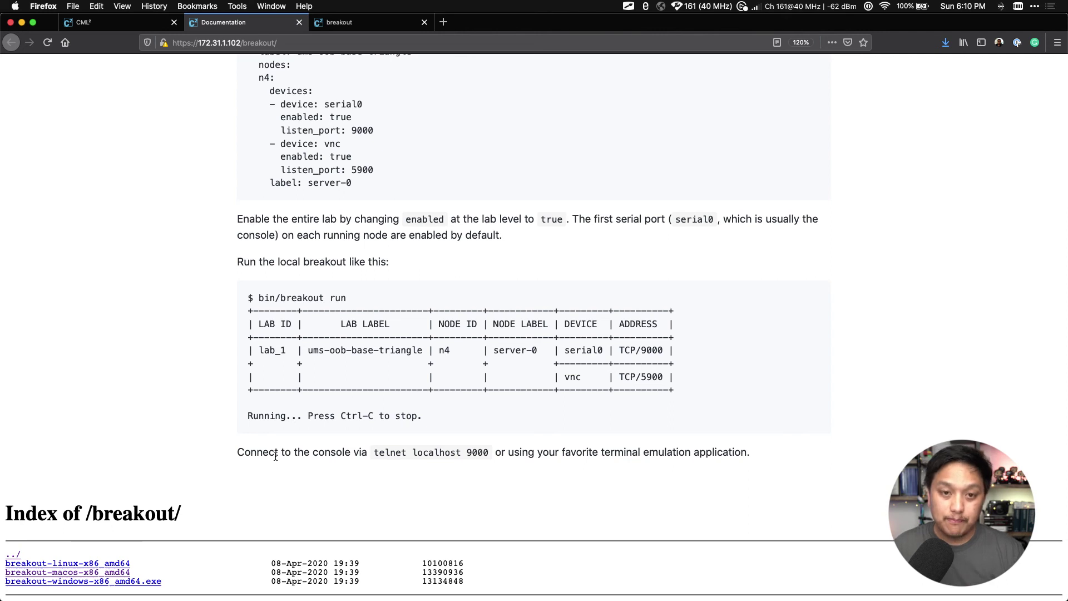
left_click(383, 25)
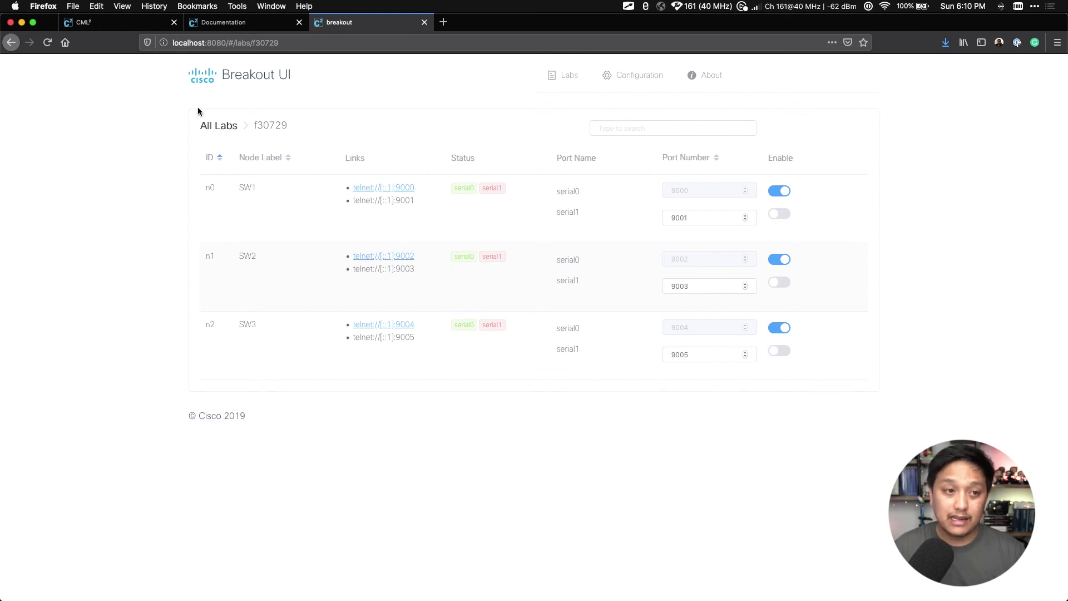
- Review the Breakout configuration, reopen lab f30729's serial0 ports, and open the CML folder in Finder
left_click(636, 80)
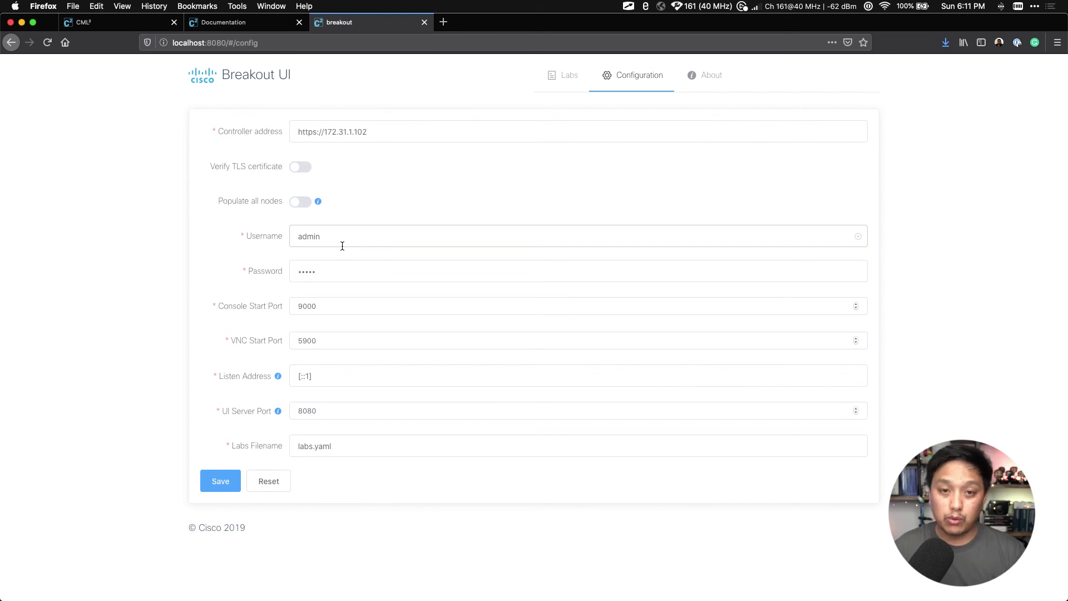
left_click(565, 75)
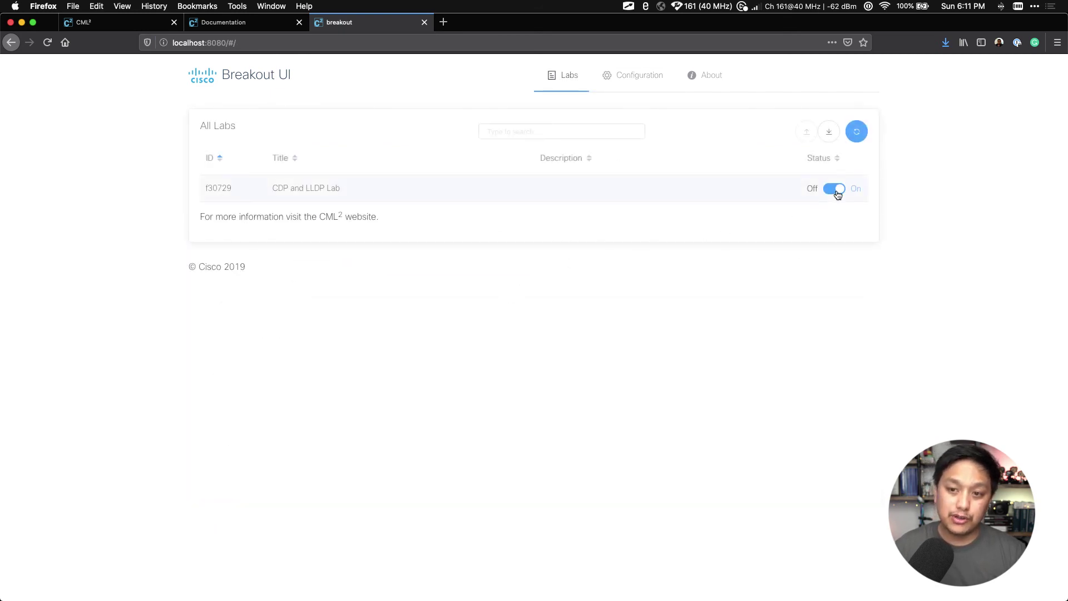
left_click(547, 196)
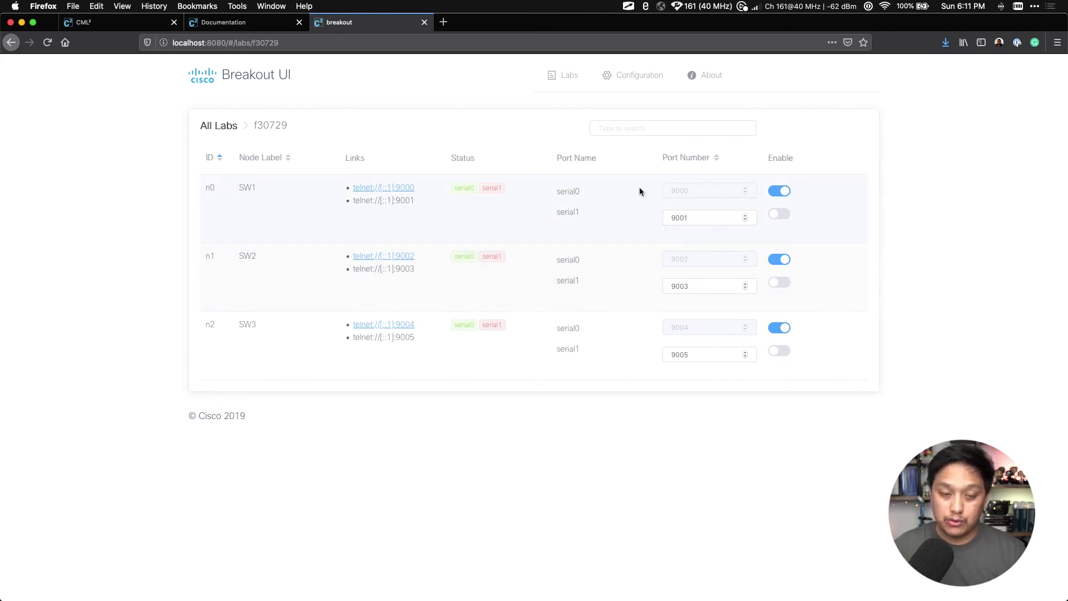
mouse_move(455, 189)
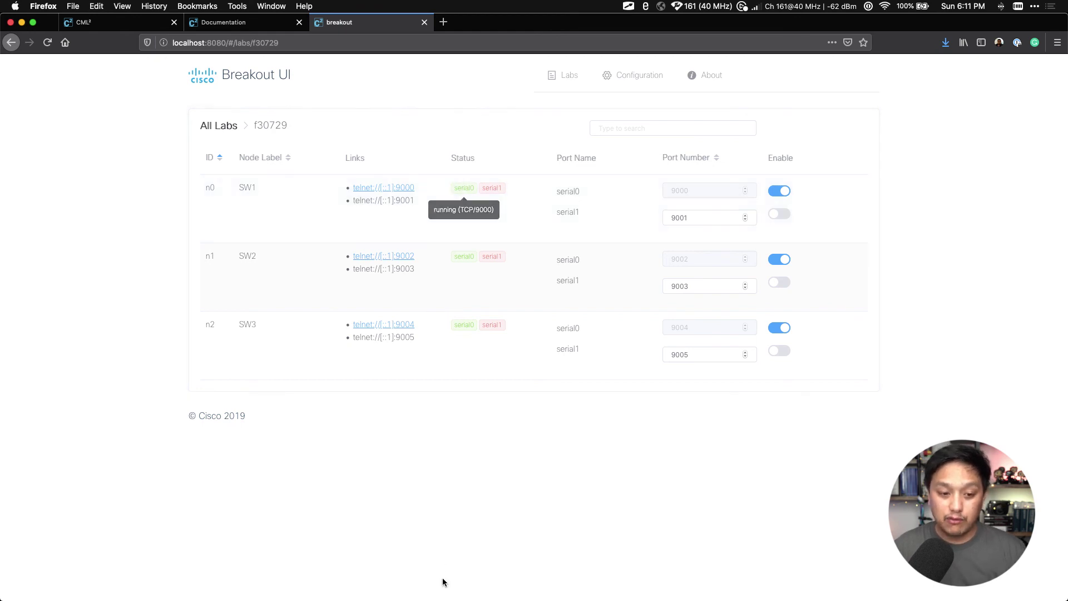
mouse_move(334, 592)
left_click(269, 580)
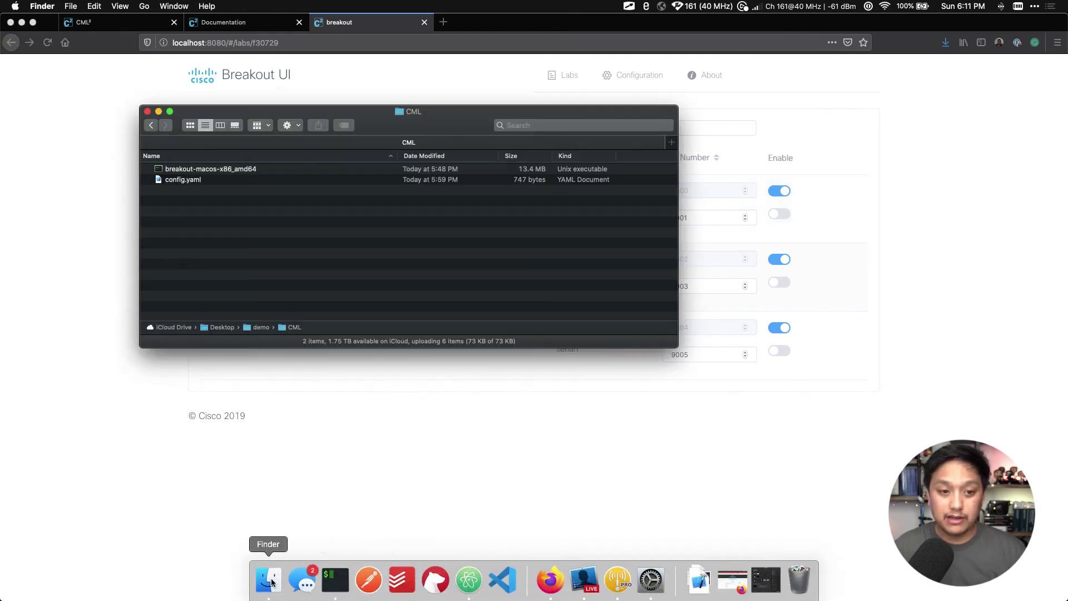
- Select config.yaml in the CML folder
left_click(183, 182)
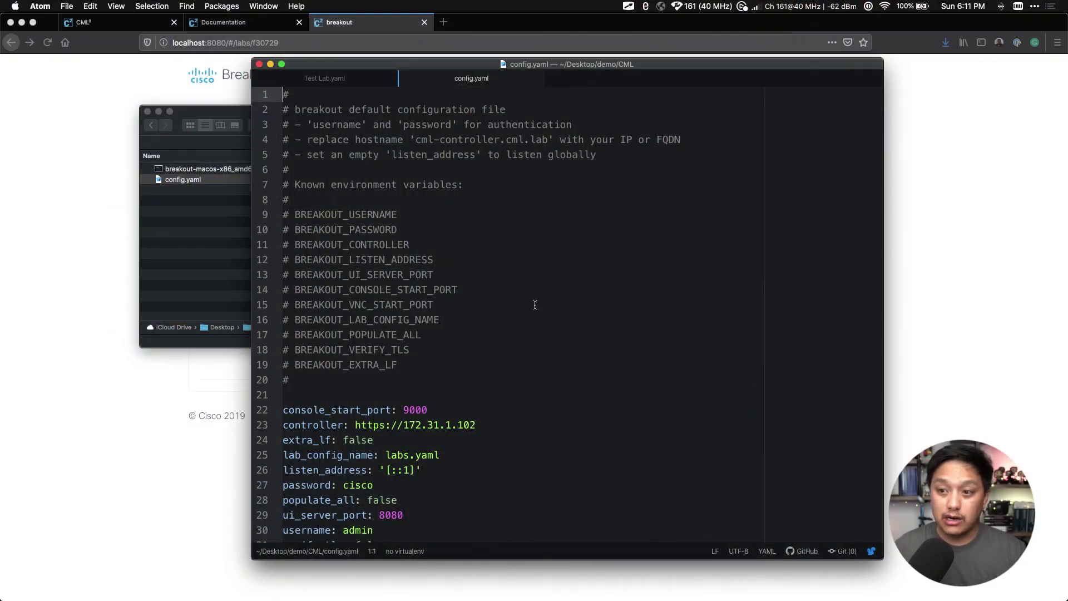
scroll(525, 284, "down", 3)
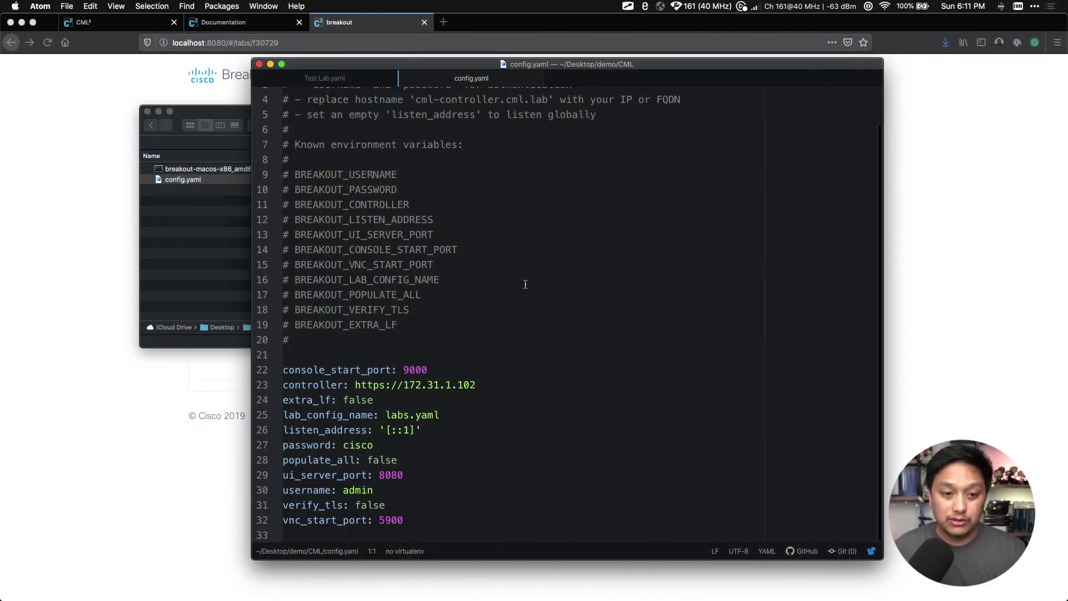
left_click_drag(429, 370, 410, 370)
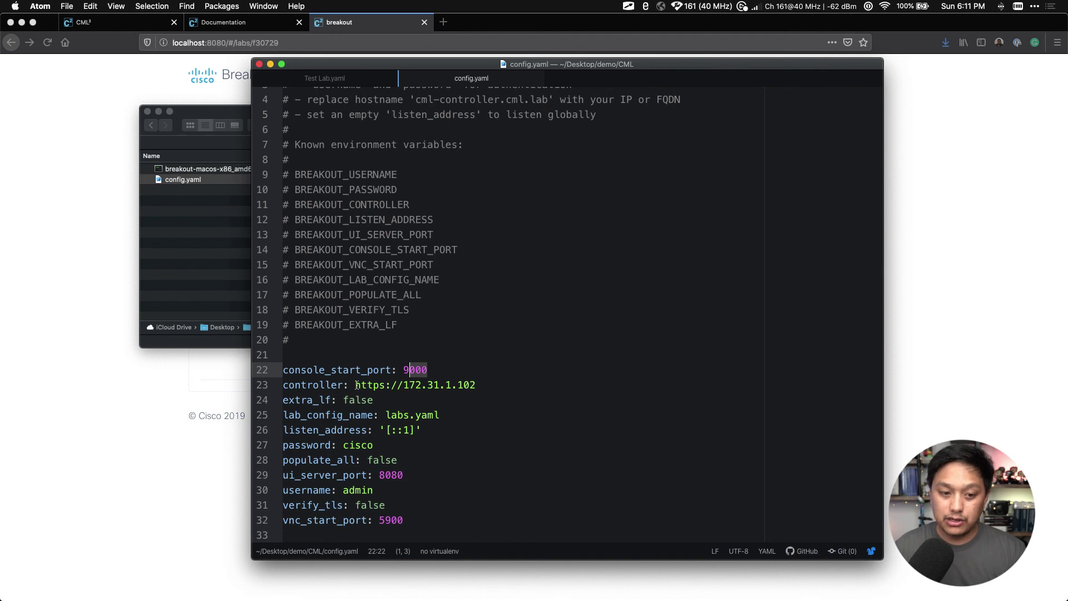
left_click_drag(356, 385, 477, 385)
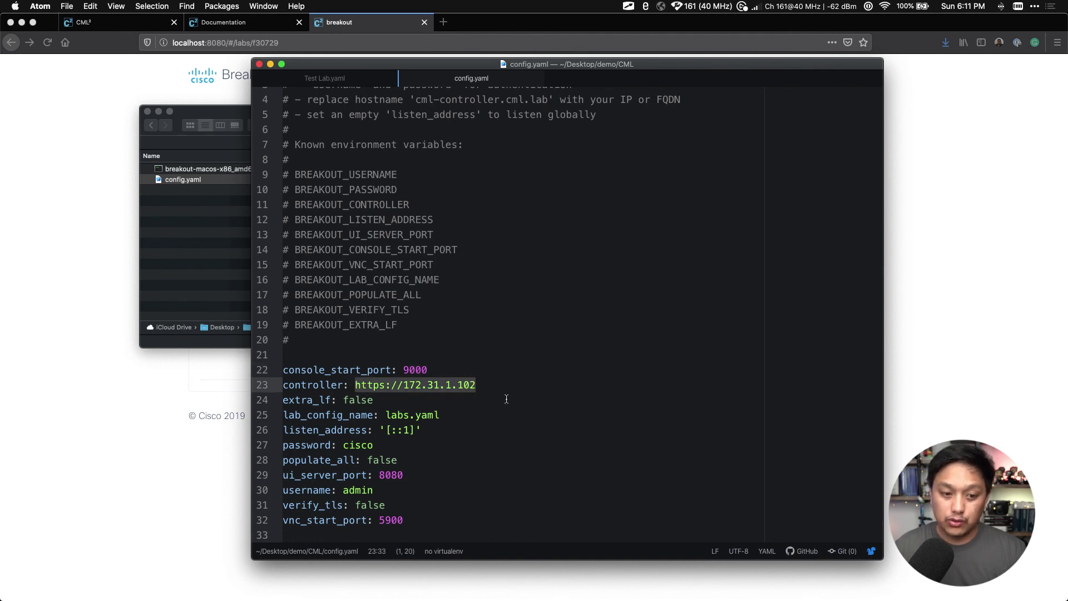
left_click_drag(439, 415, 386, 418)
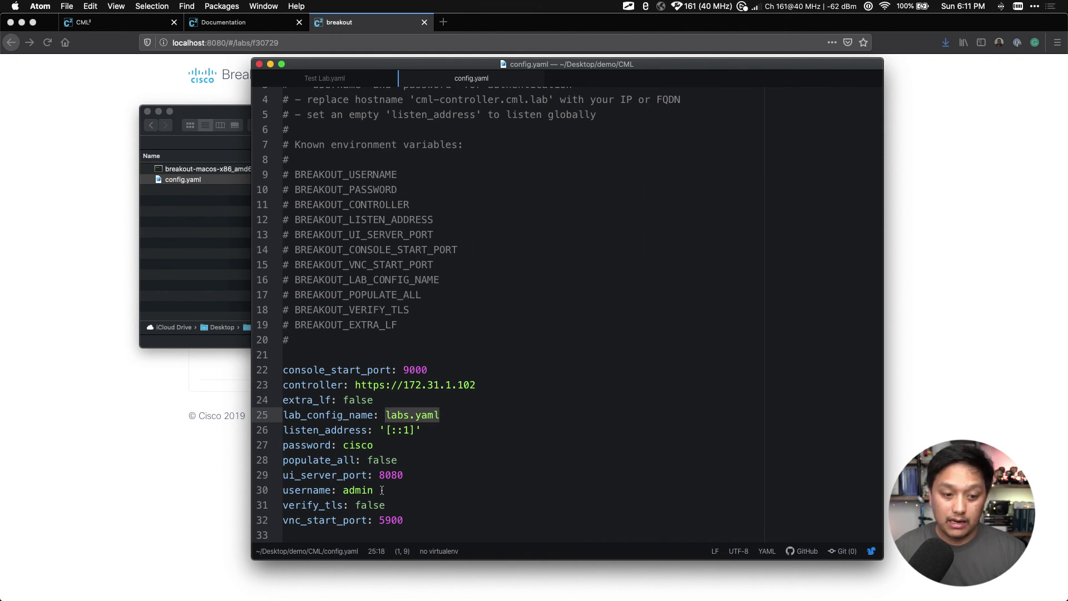
left_click_drag(380, 491, 283, 490)
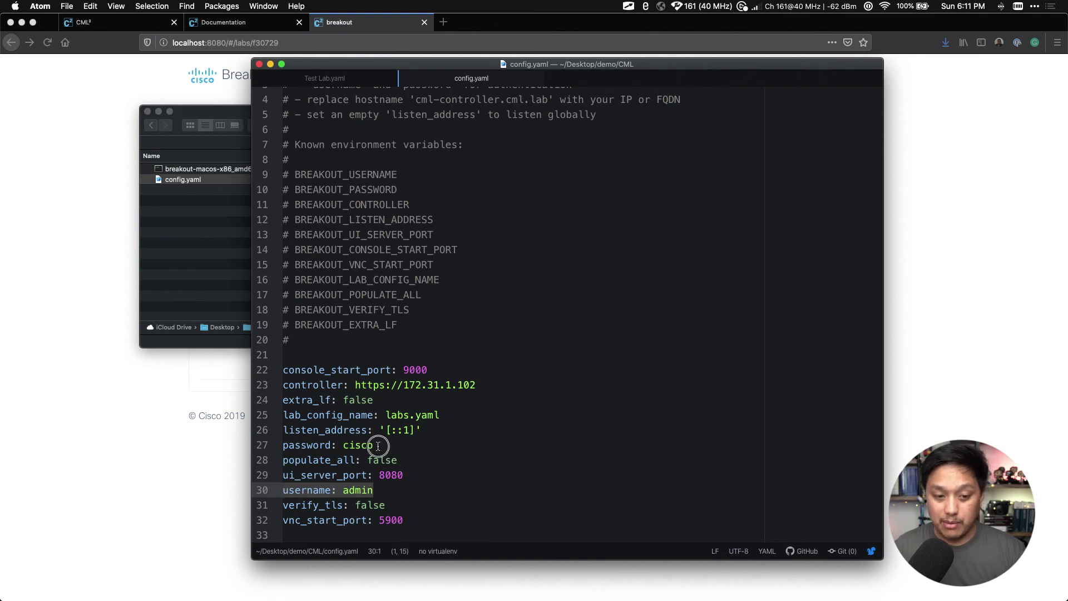
left_click_drag(374, 444, 283, 445)
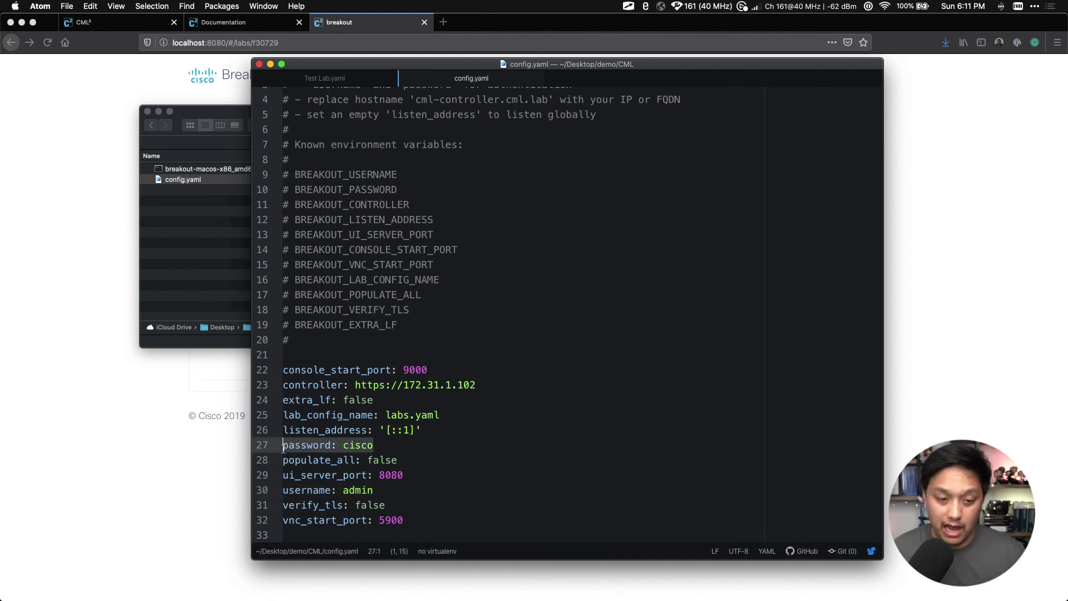